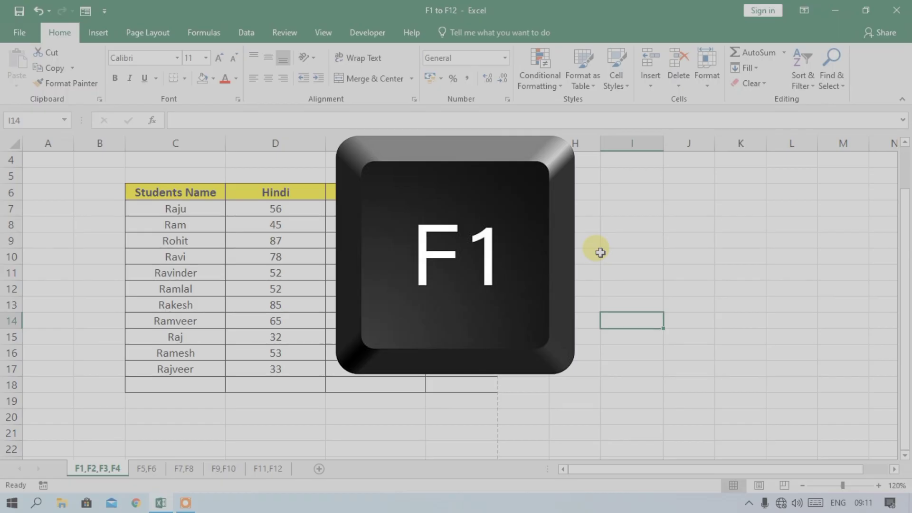
- Open the Help pane and close it again
key(F1)
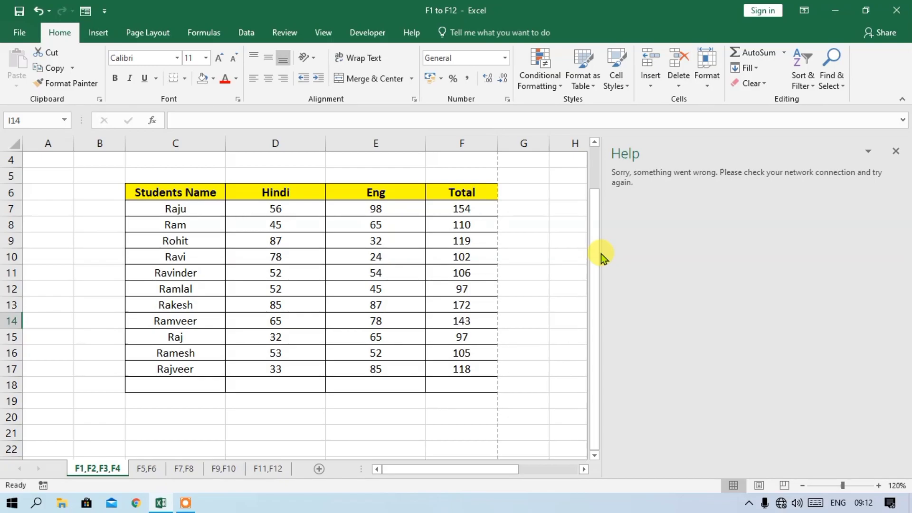
click(896, 151)
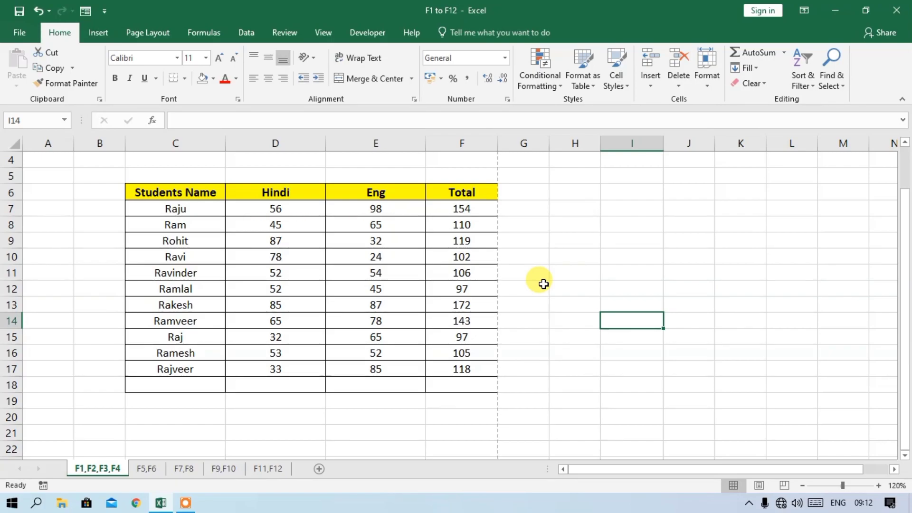
- Switch the full-screen view on and off, and collapse and restore the ribbon
key(ctrl+shift+F1)
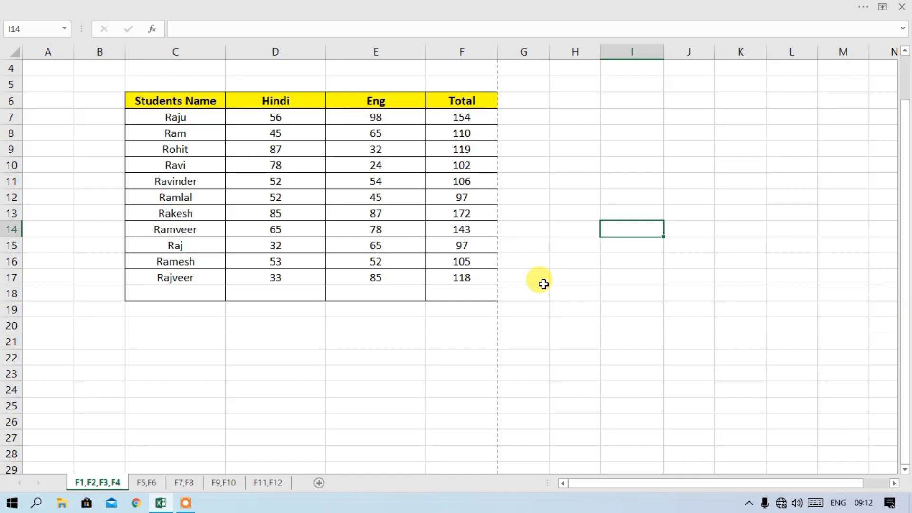
key(ctrl+shift+F1)
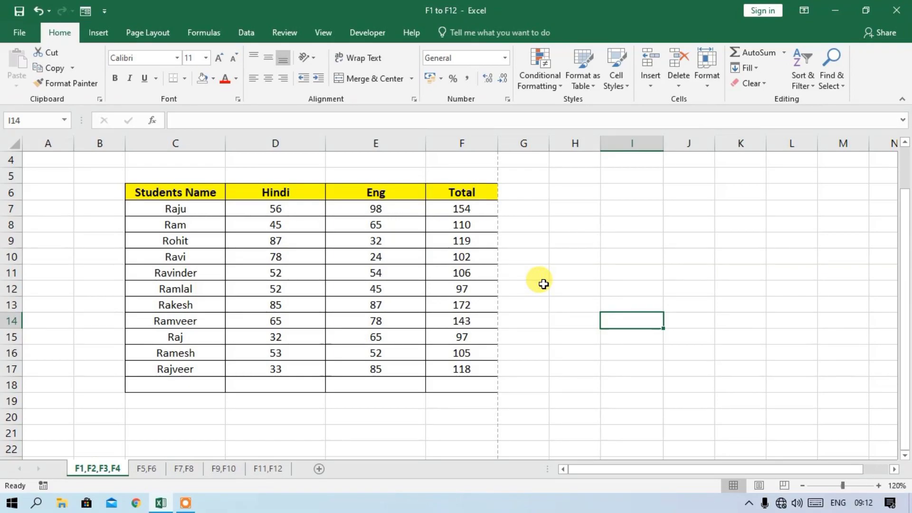
key(ctrl+F1)
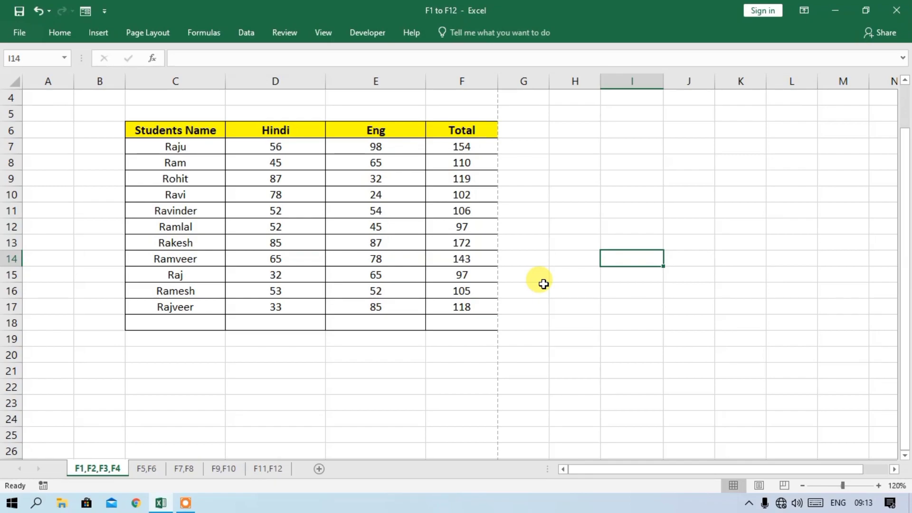
key(ctrl+F1)
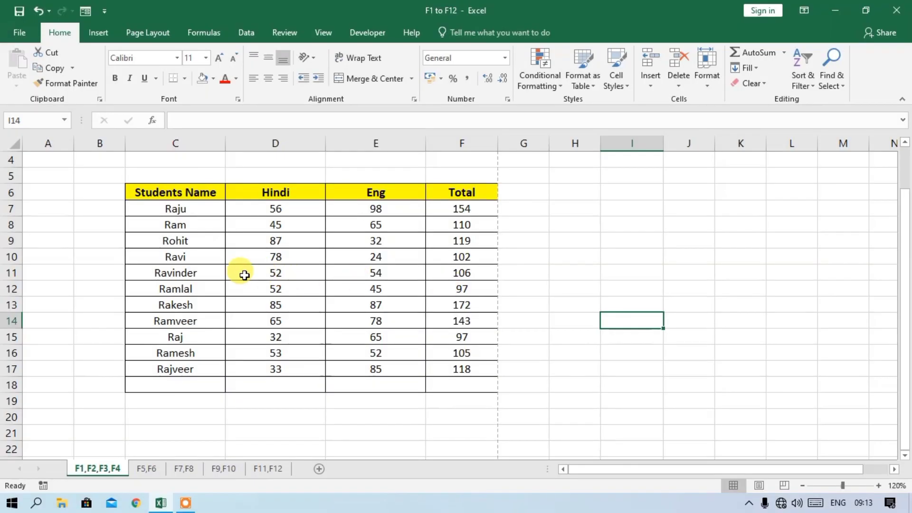
- Open cells C11, C9 and C13 in the Students Name column for in-cell editing and leave them without changing their text
click(183, 278)
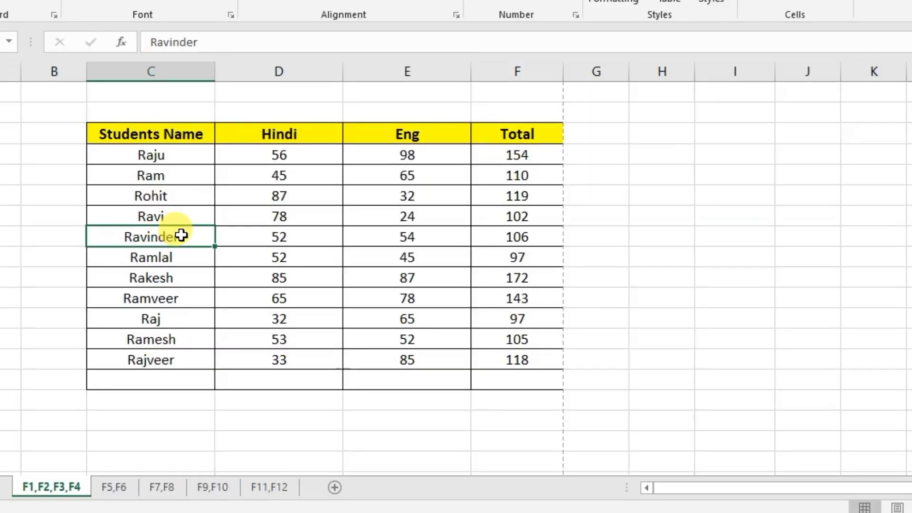
key(F2)
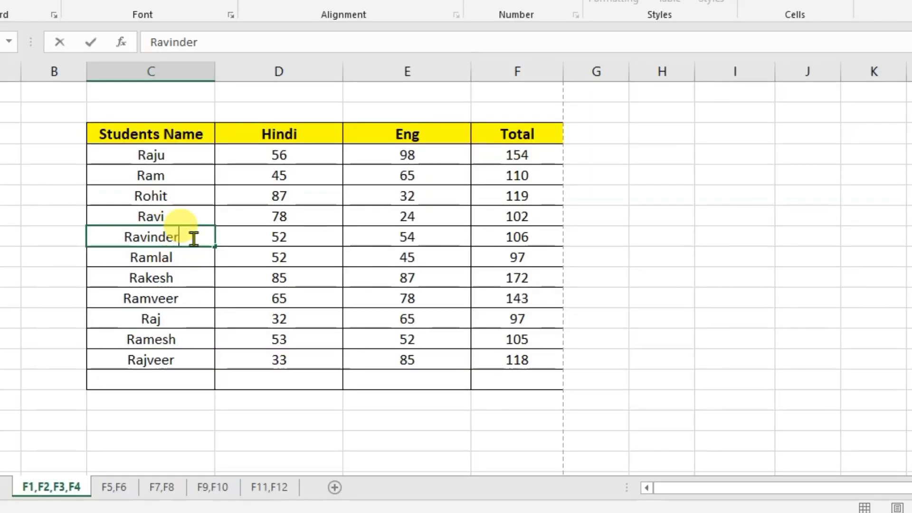
click(181, 189)
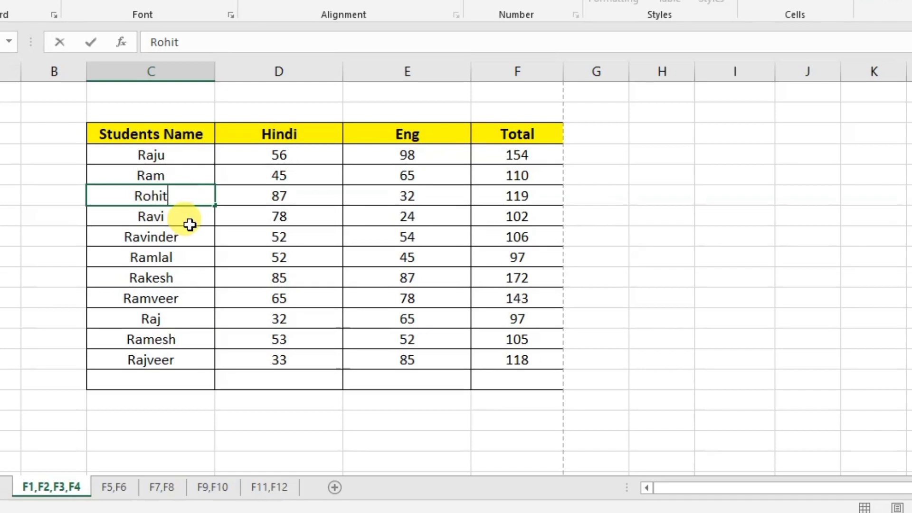
click(185, 280)
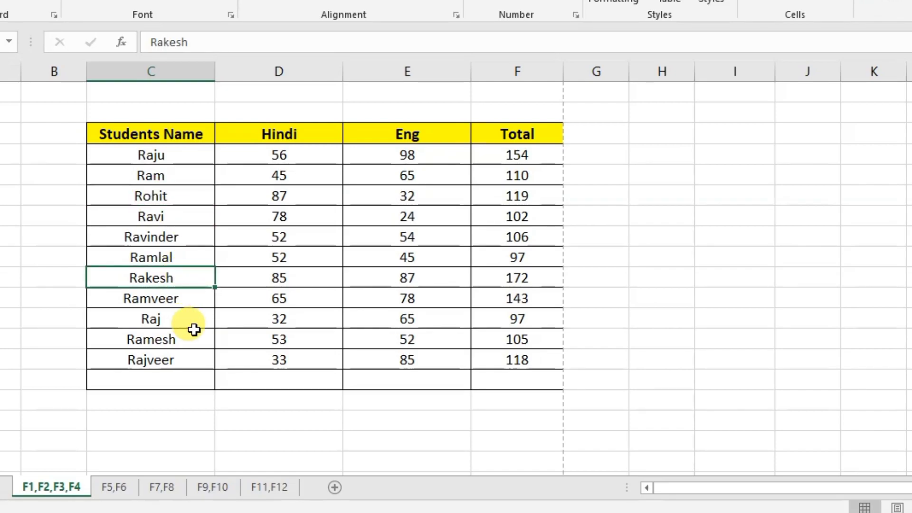
key(F2)
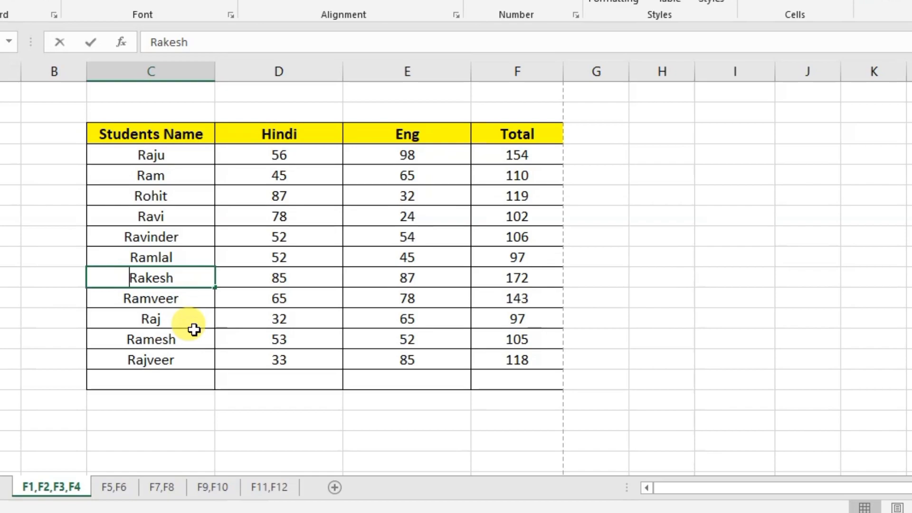
click(179, 277)
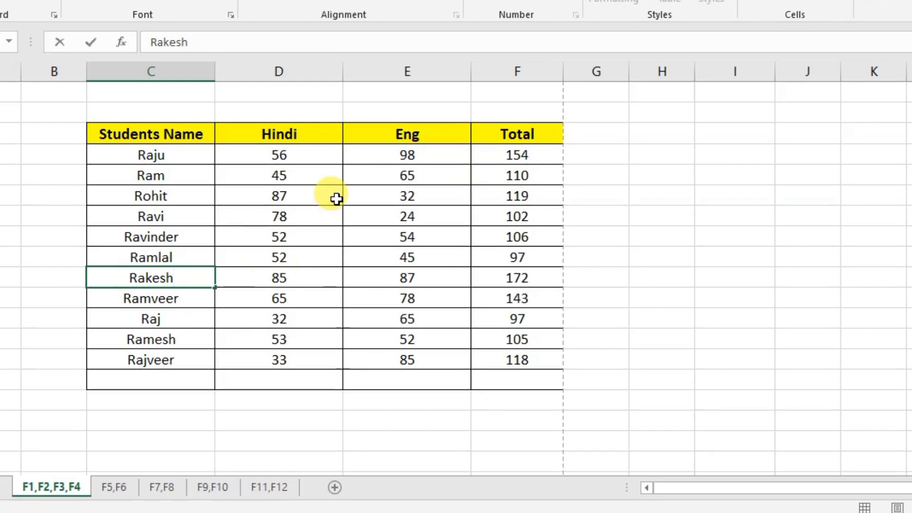
click(184, 196)
key(F2)
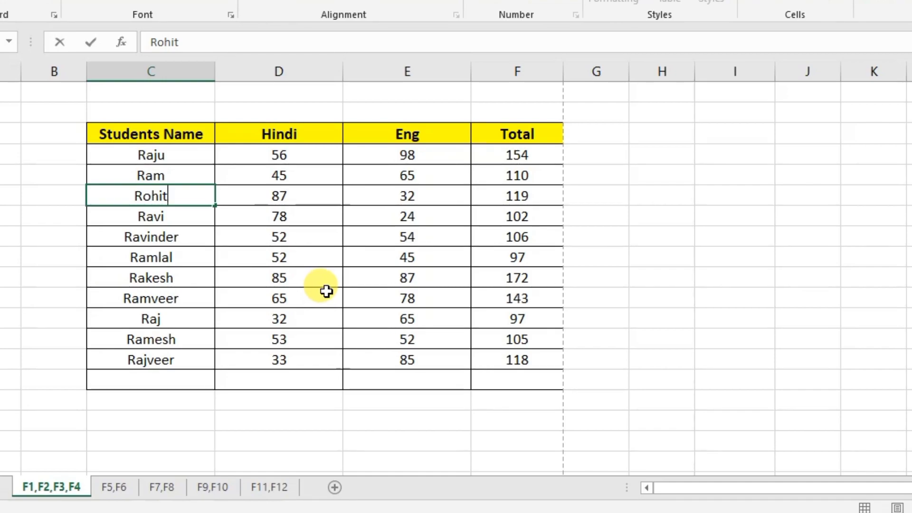
click(166, 250)
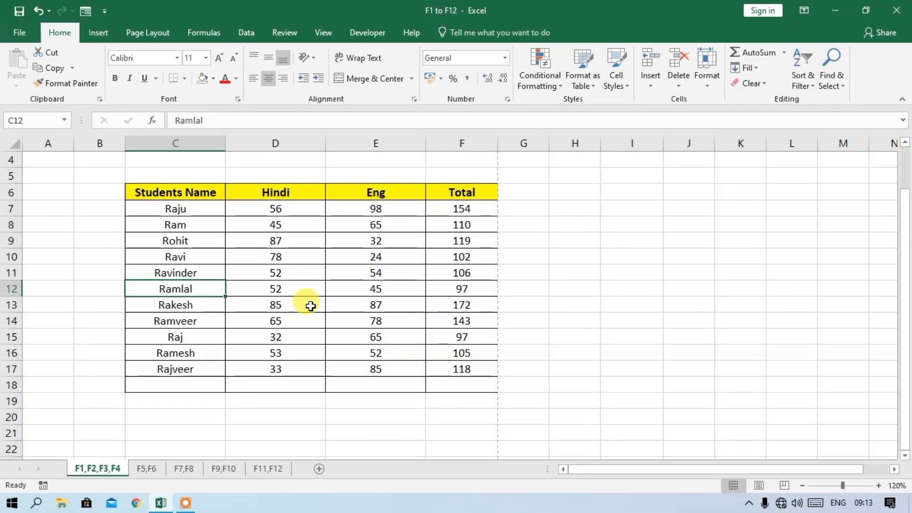
- View the print preview of the active sheet and return to the worksheet
key(ctrl+F2)
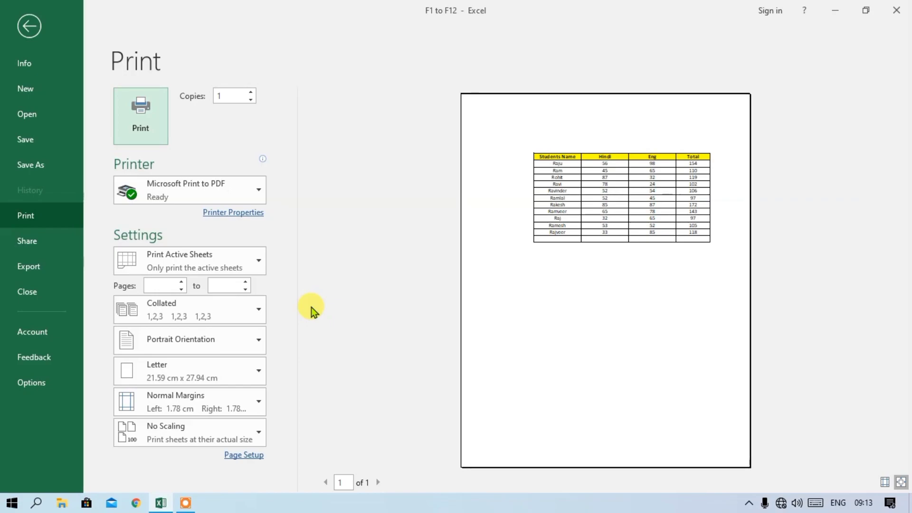
key(Escape)
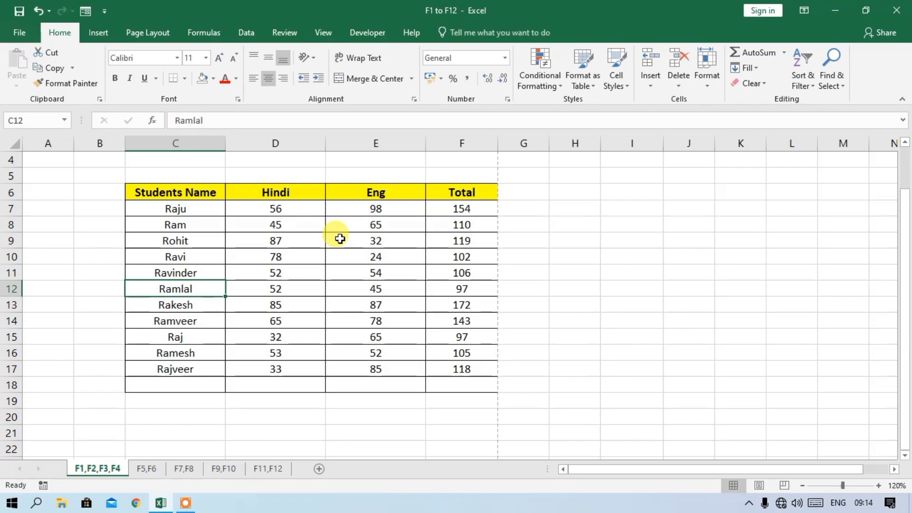
- Add a comment reading "ghghhf" to cell C12 in the Students Name column
key(shift+F2)
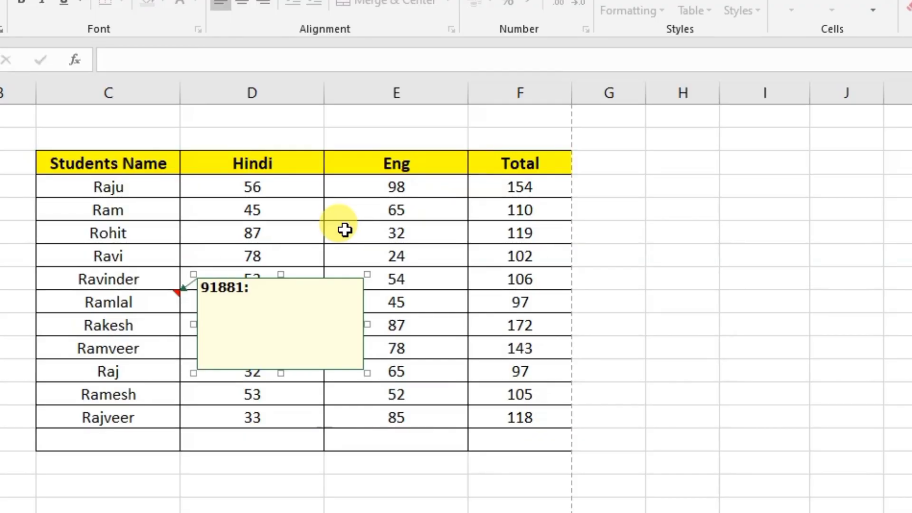
text(ghghhf)
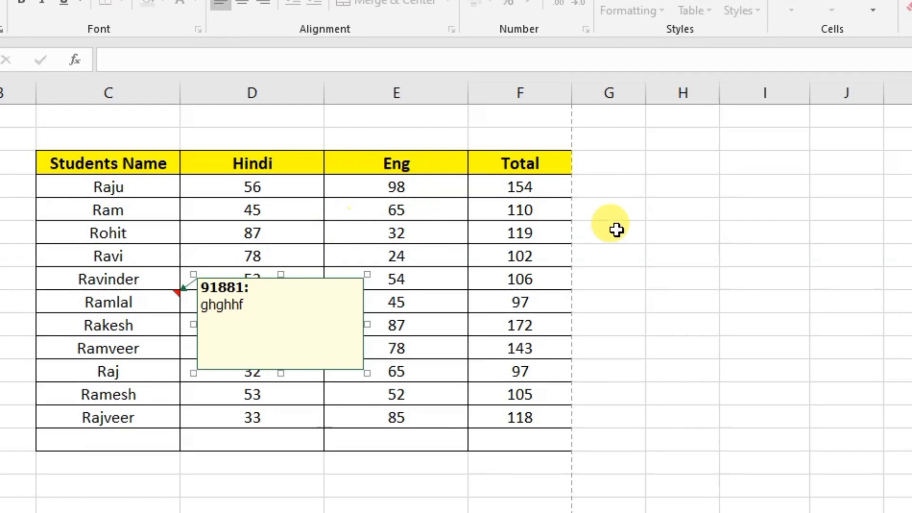
click(647, 235)
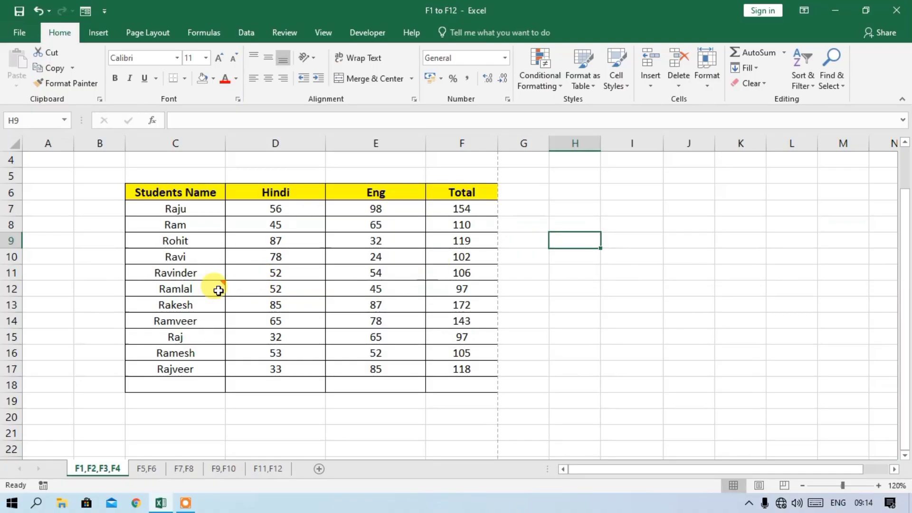
- Reopen the comment on cell C12 and append "ghfh" to its text
mouse_move(179, 289)
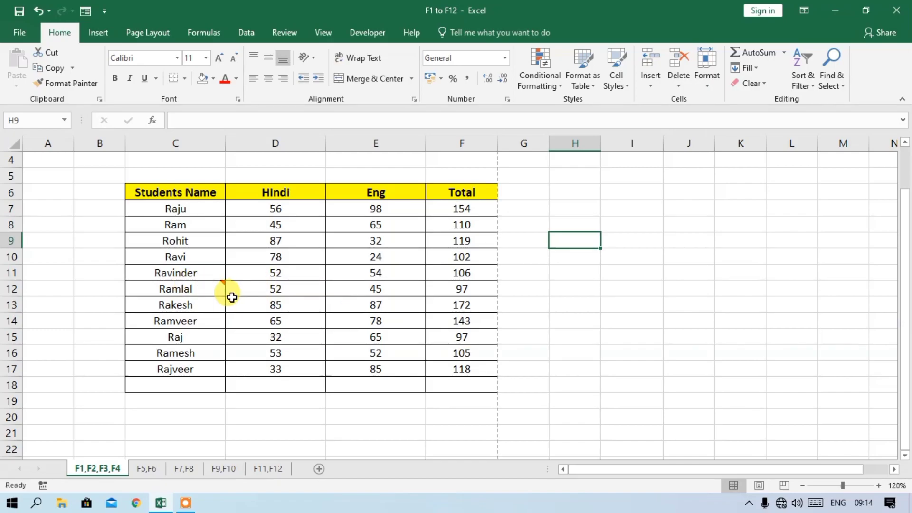
click(202, 290)
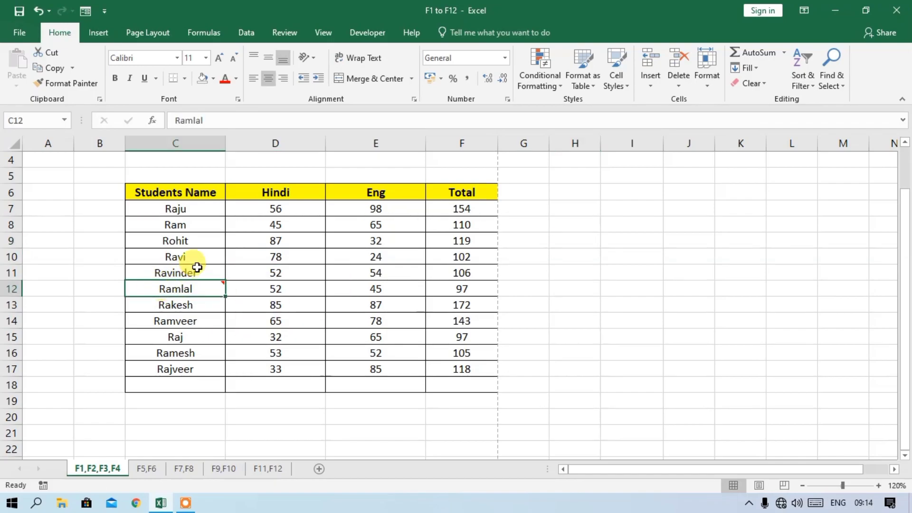
mouse_move(171, 285)
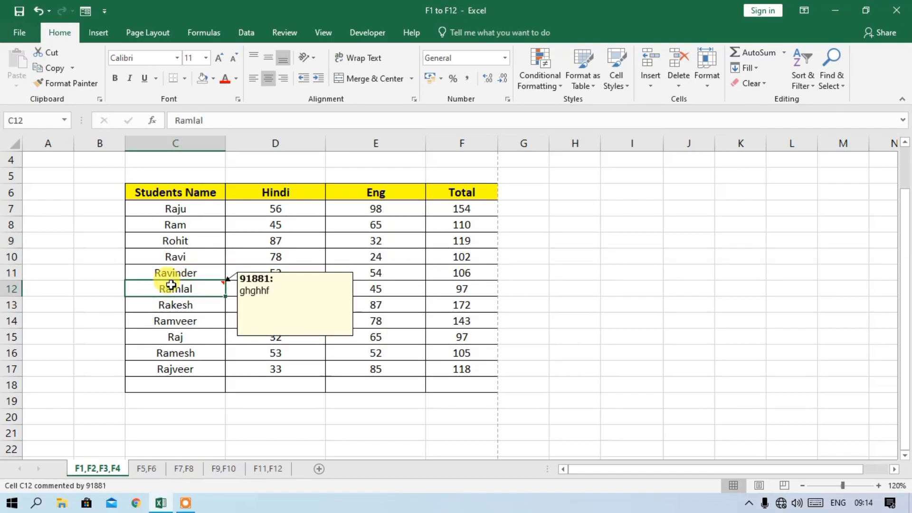
key(shift+F2)
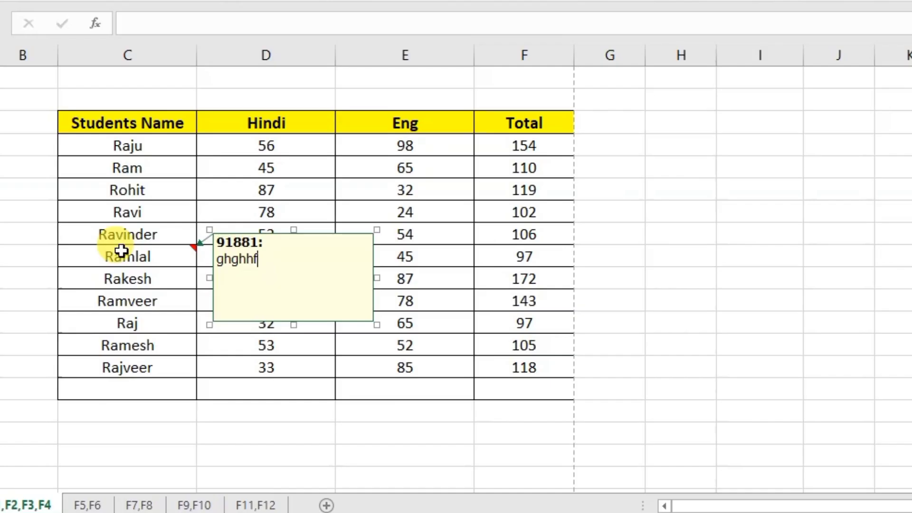
text(ghfh)
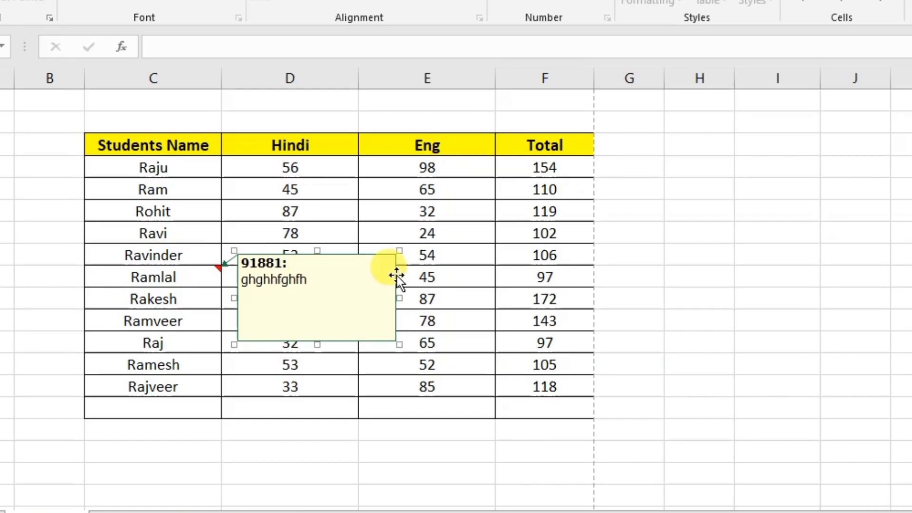
key(Escape)
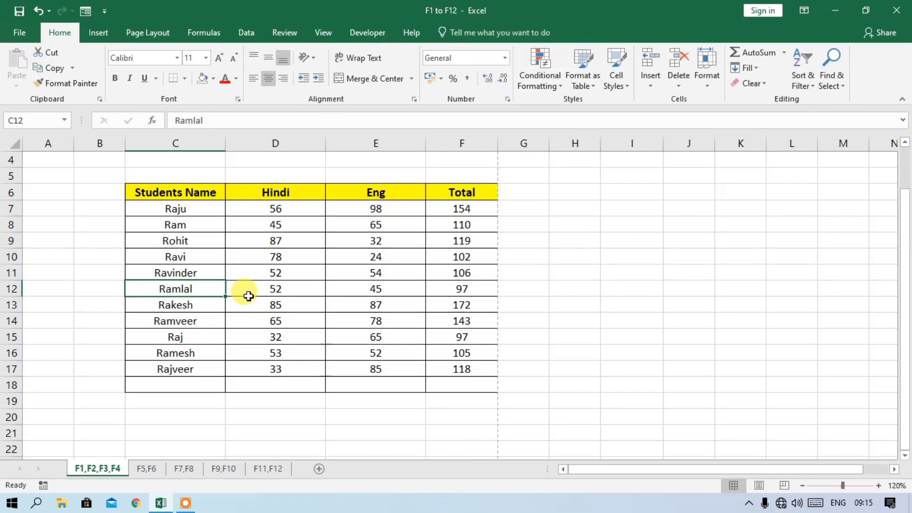
- Look through the workbook's defined names in the Paste Name dialog for cell H10 and close it without pasting
click(564, 256)
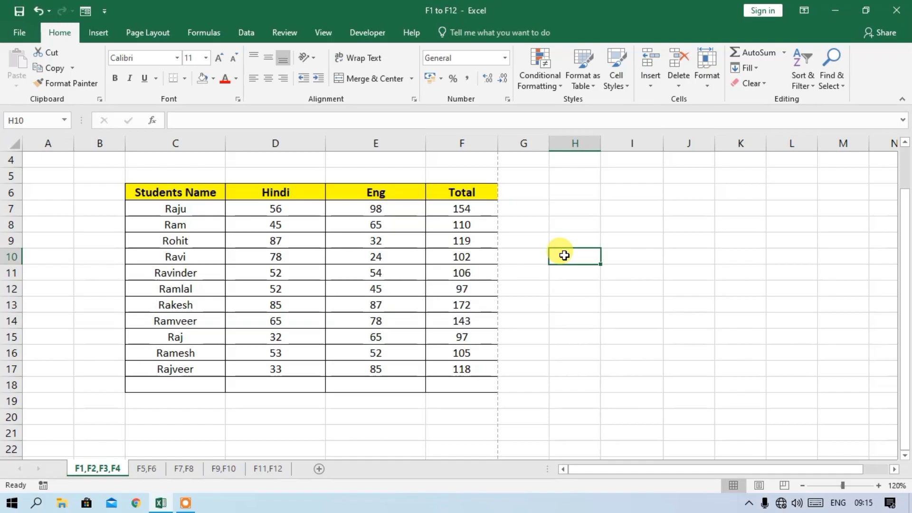
key(F3)
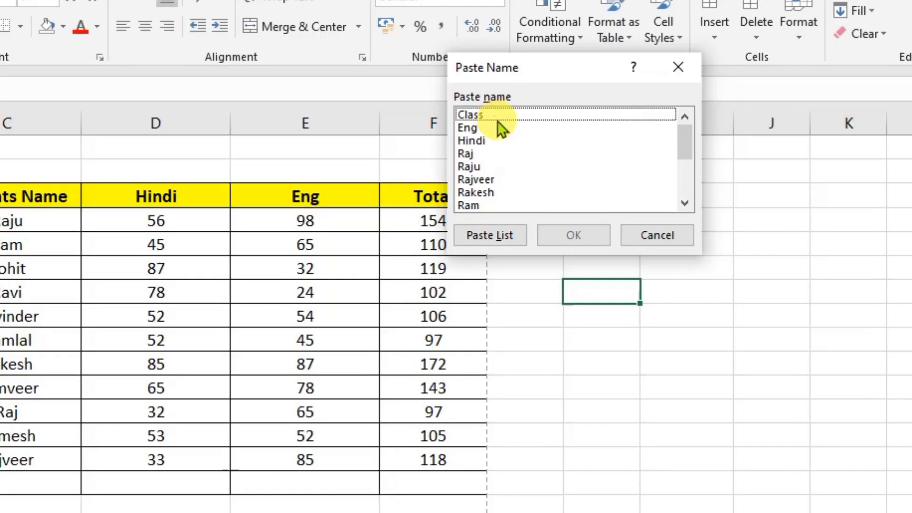
scroll(509, 183, down, 3)
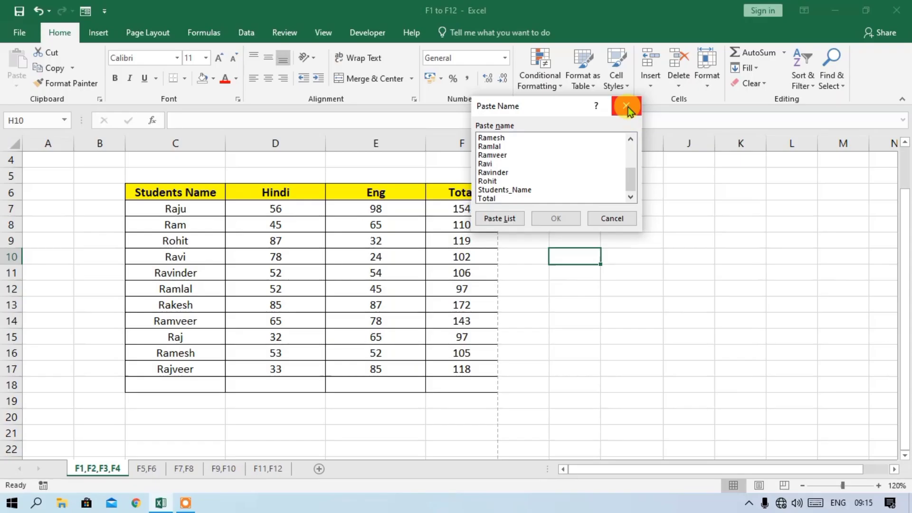
click(678, 67)
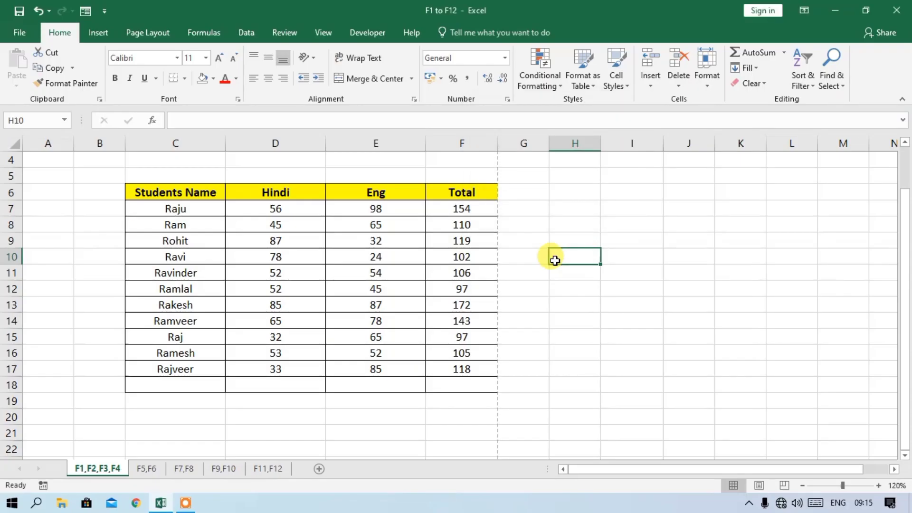
- Delete the Class, Eng and Hindi names and all eleven student names from the workbook's defined names in the Name Manager
key(ctrl+F3)
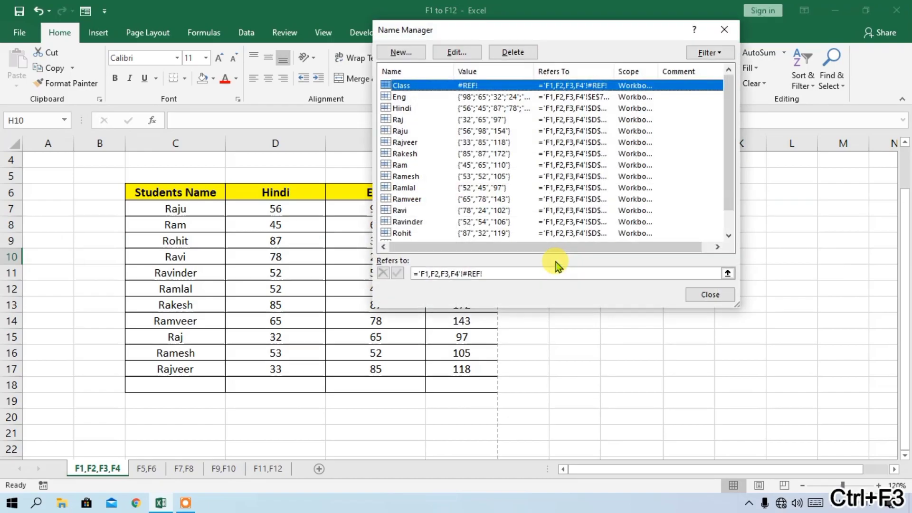
ctrl+click(503, 154)
ctrl+click(499, 188)
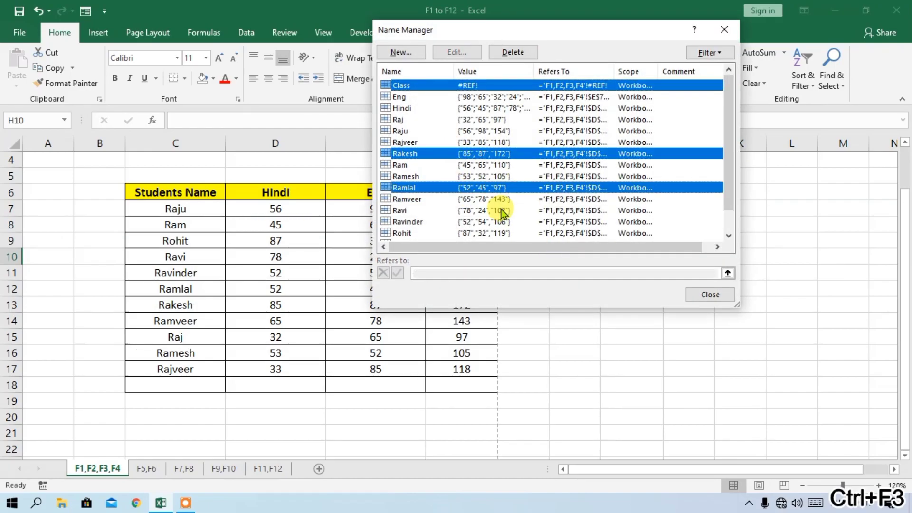
ctrl+click(510, 176)
drag(509, 164, 507, 112)
ctrl+click(507, 109)
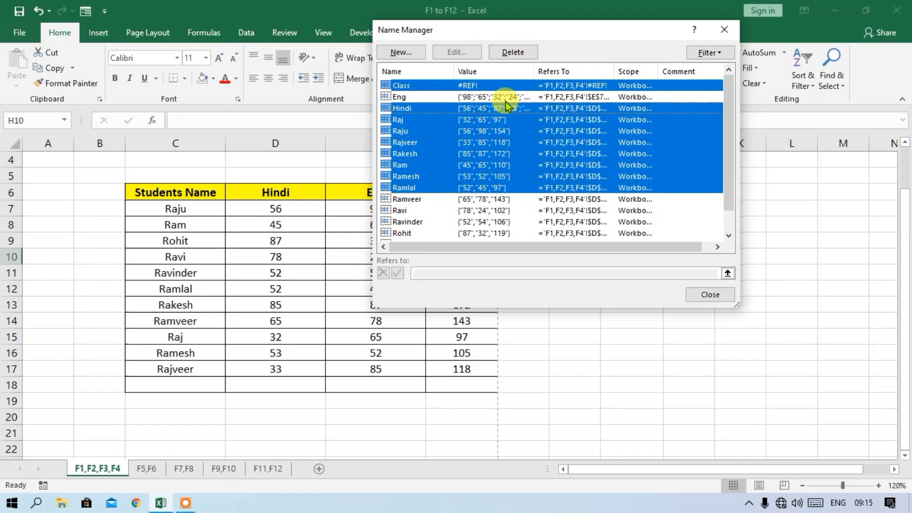
ctrl+click(503, 97)
ctrl+click(499, 201)
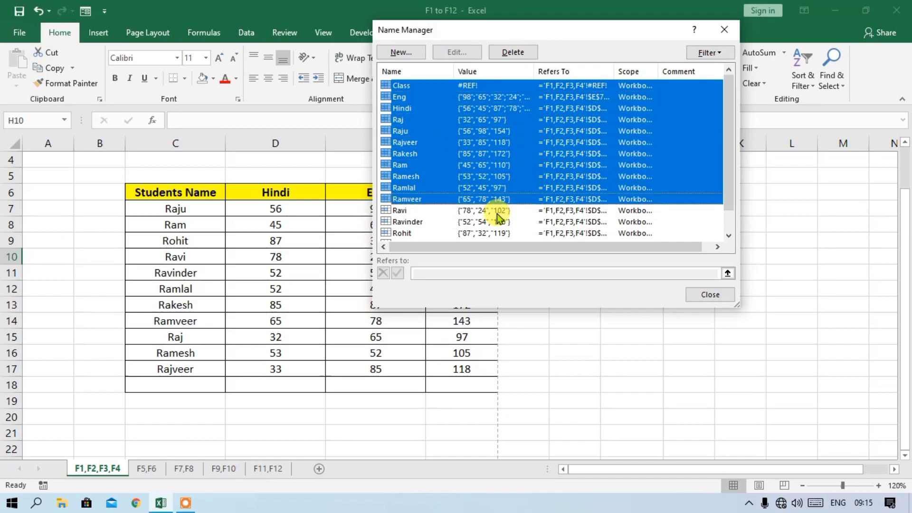
ctrl+click(498, 211)
ctrl+click(499, 222)
ctrl+click(498, 233)
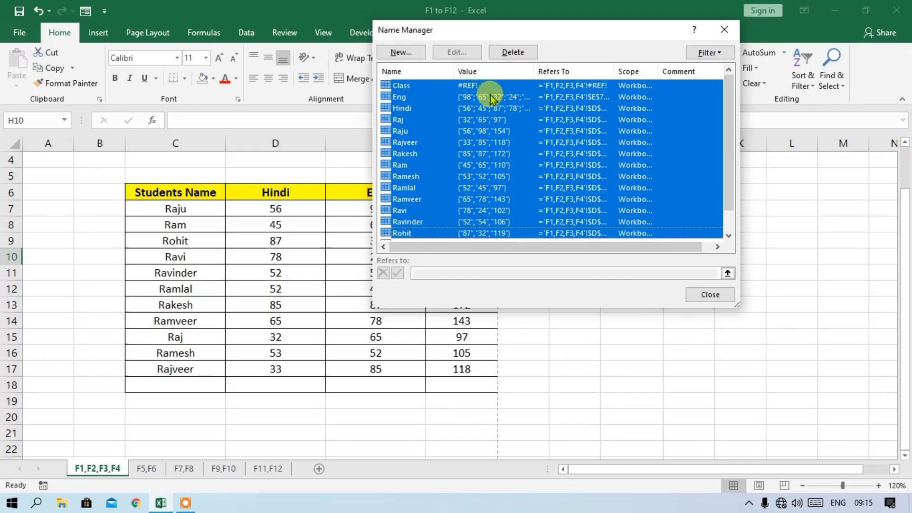
click(519, 55)
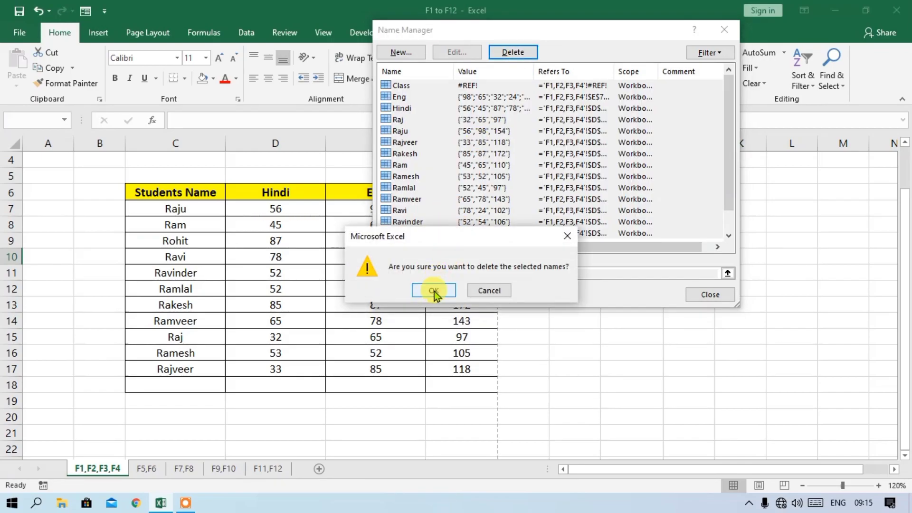
click(434, 290)
- Delete the remaining defined names Students_Name and Total, and close the Name Manager
click(475, 89)
ctrl+click(475, 96)
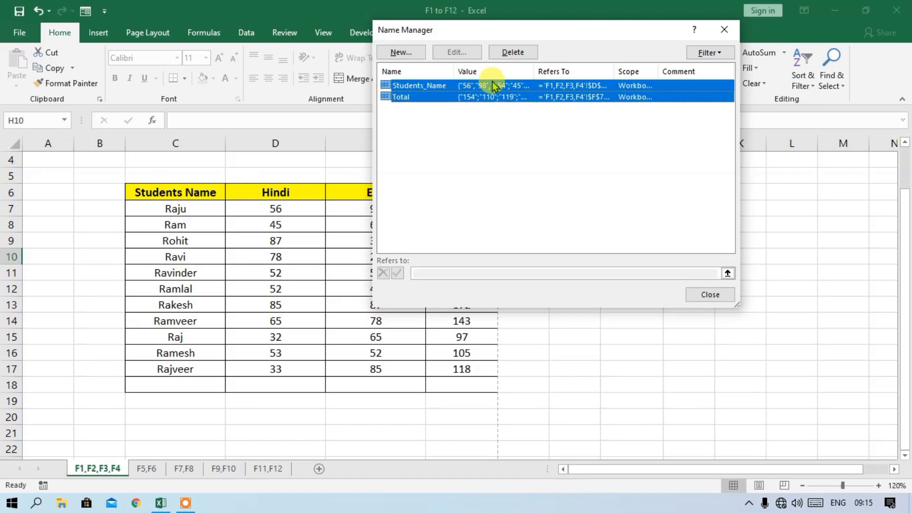
click(513, 53)
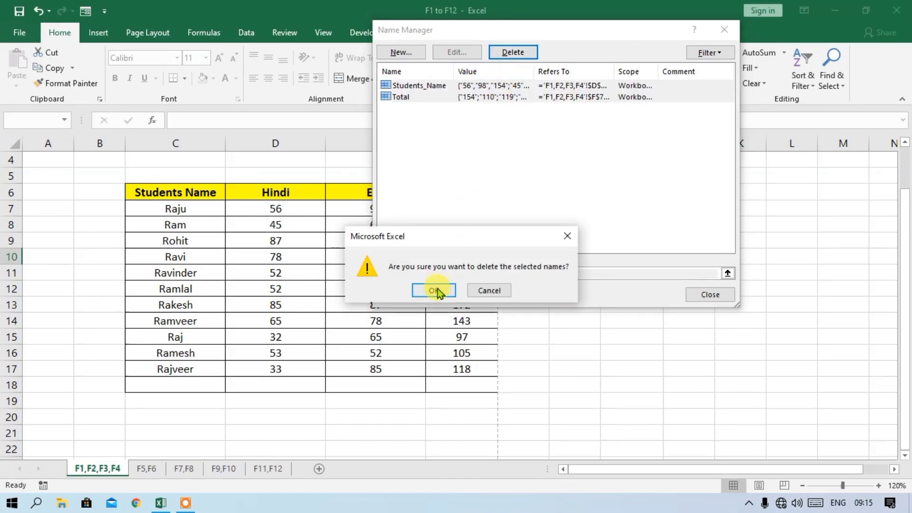
click(435, 290)
click(723, 30)
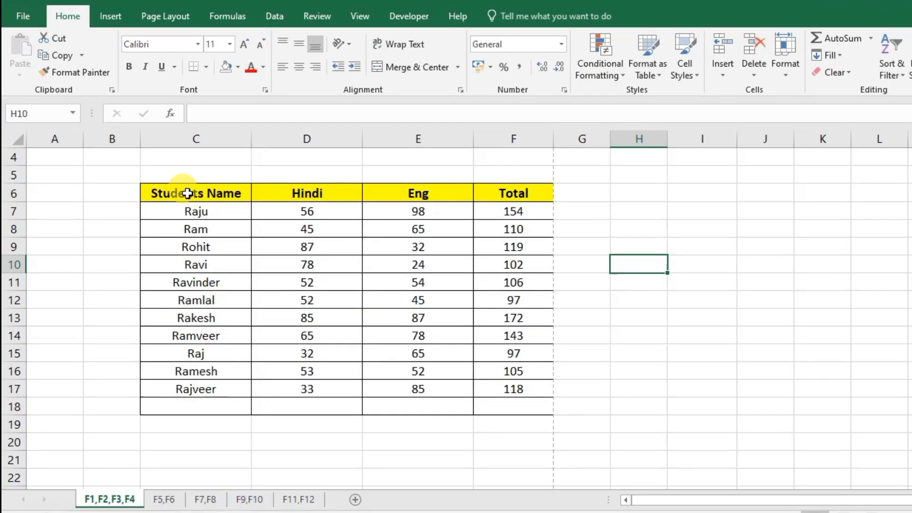
- Define the workbook-scoped name "stu" for the marks table C6:F17, including its header row
drag(188, 194, 512, 389)
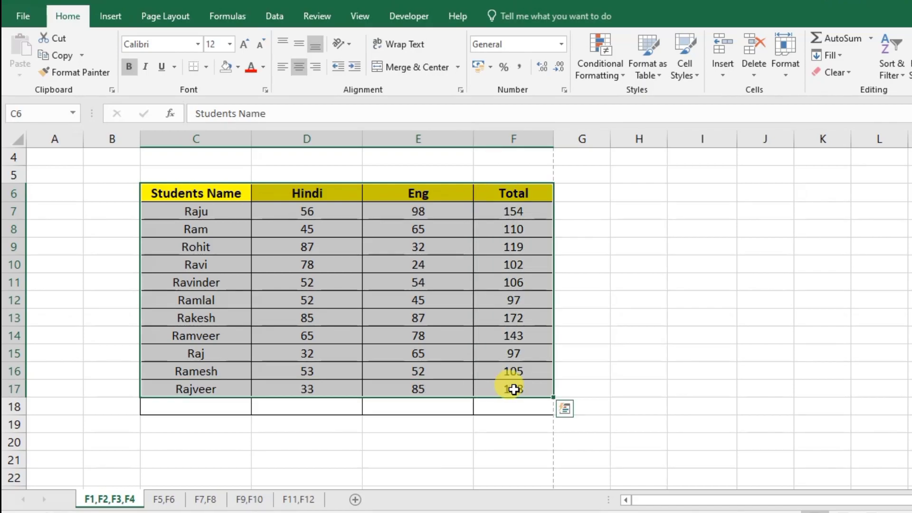
click(240, 20)
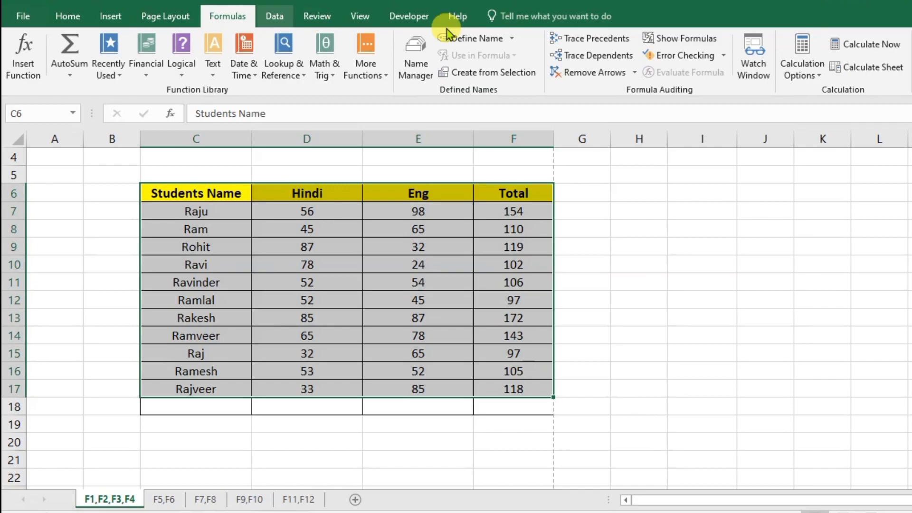
click(472, 41)
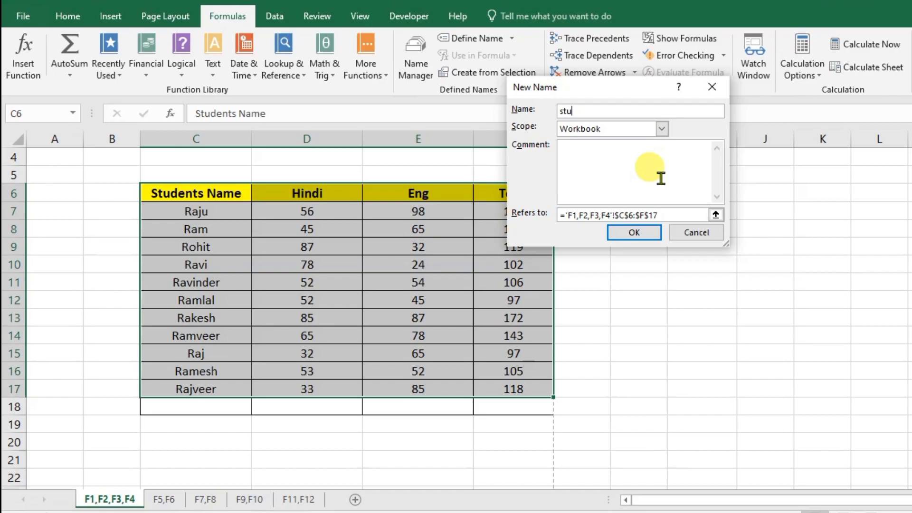
click(635, 233)
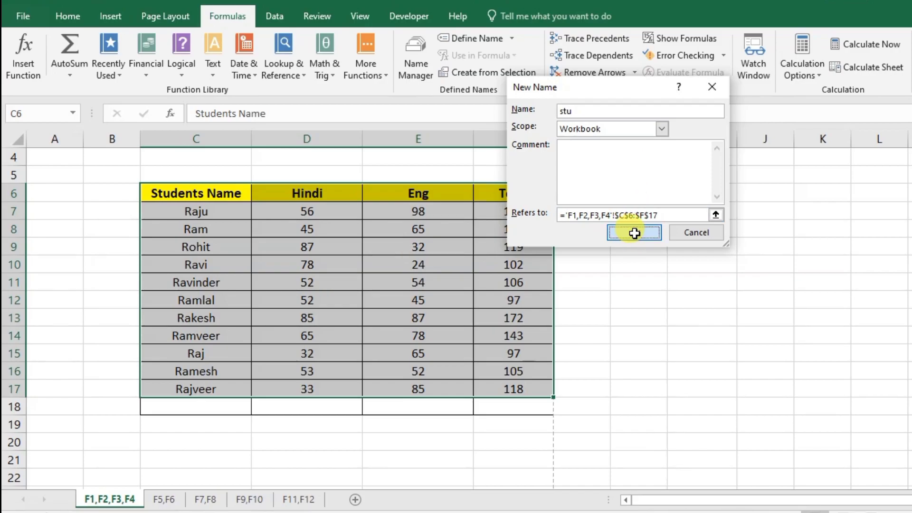
click(60, 20)
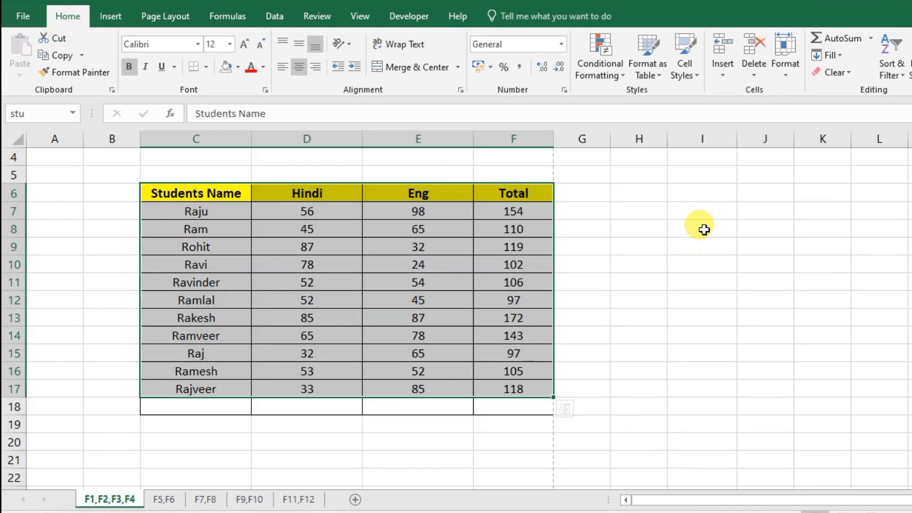
- Start a VLOOKUP formula in cell I8 with G6 as the lookup value
click(703, 230)
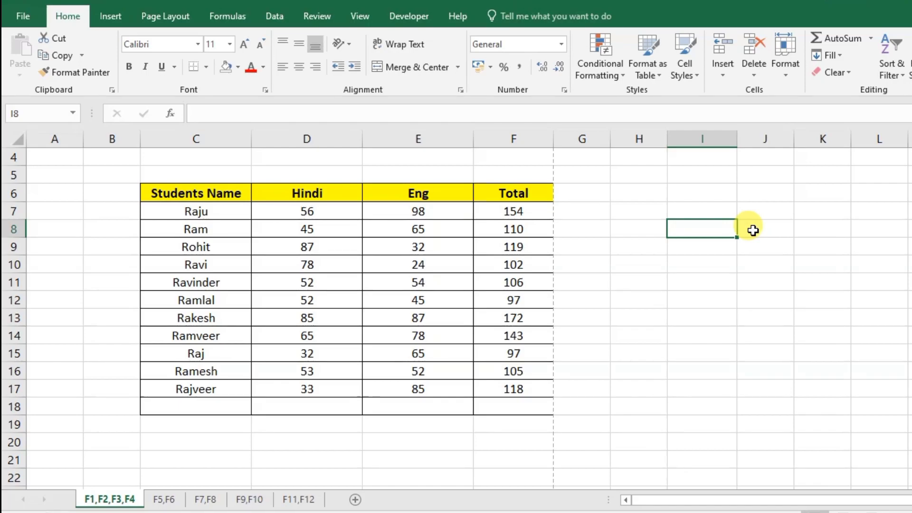
text(=vl)
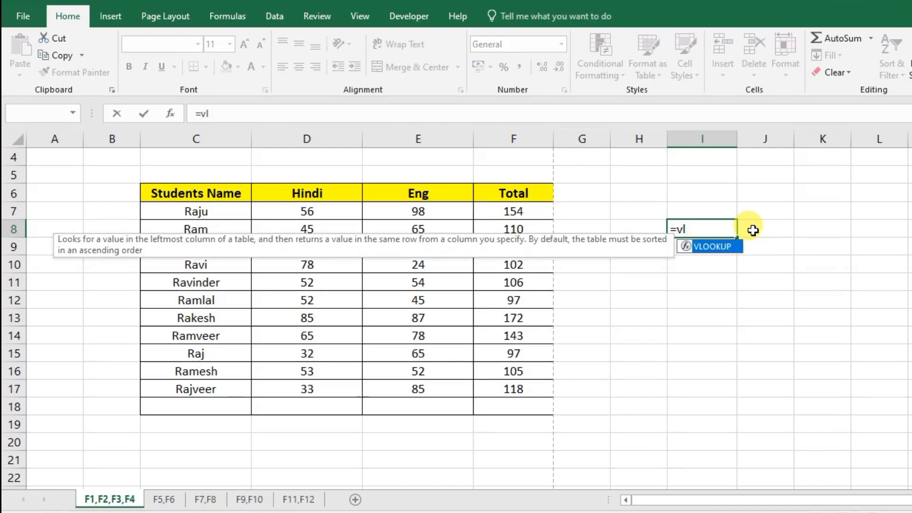
key(Tab)
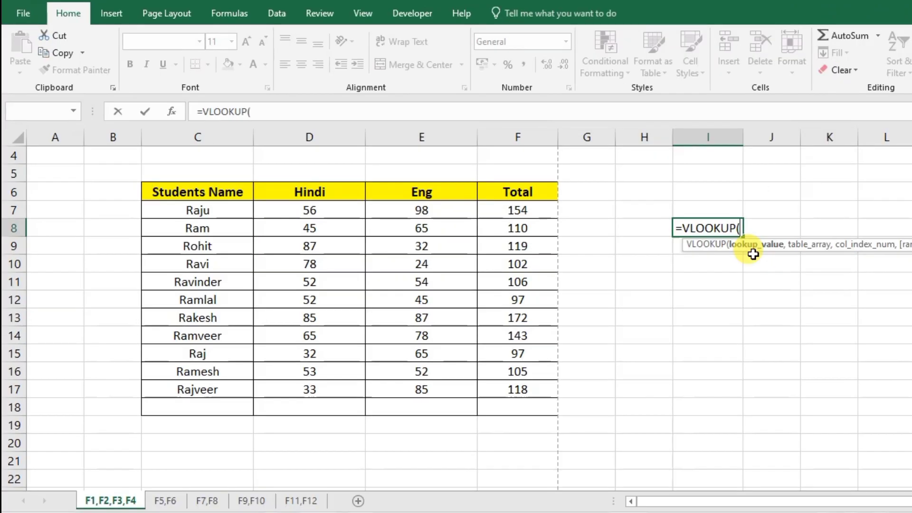
click(593, 191)
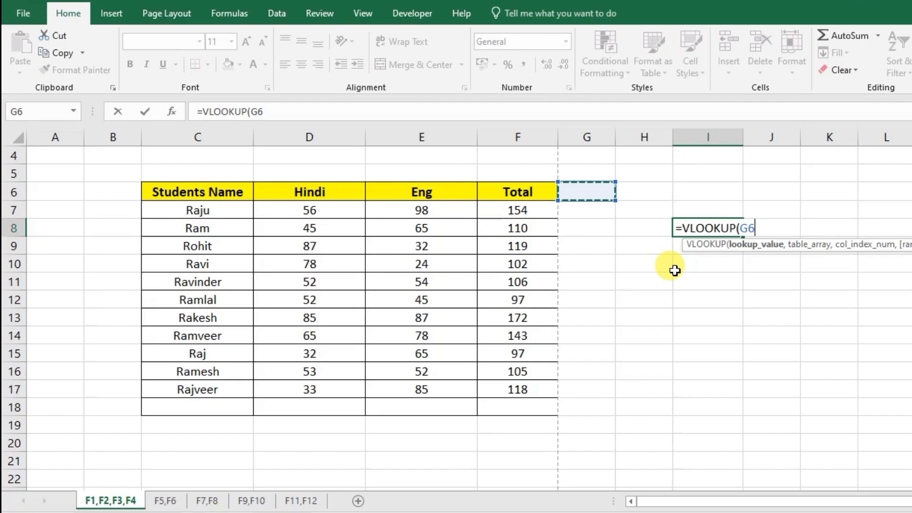
text(,)
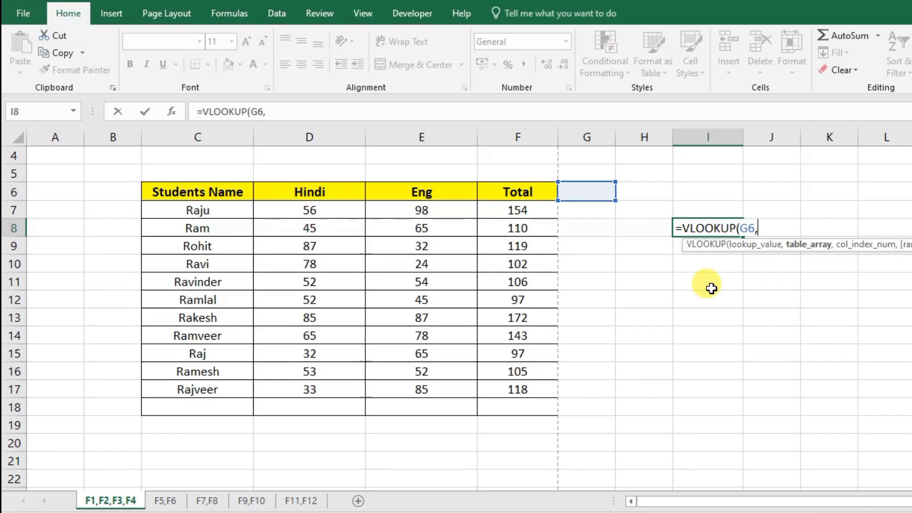
text(stu)
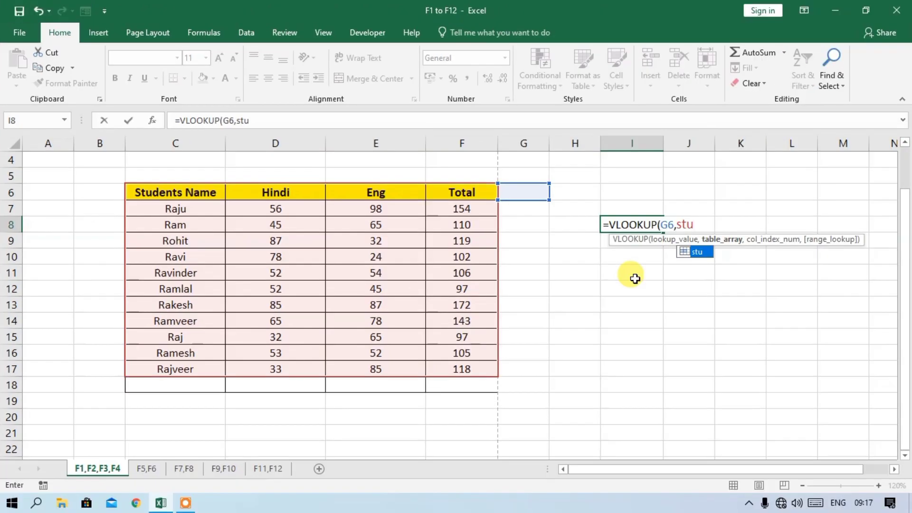
key(BackSpace)
key(BackSpace)
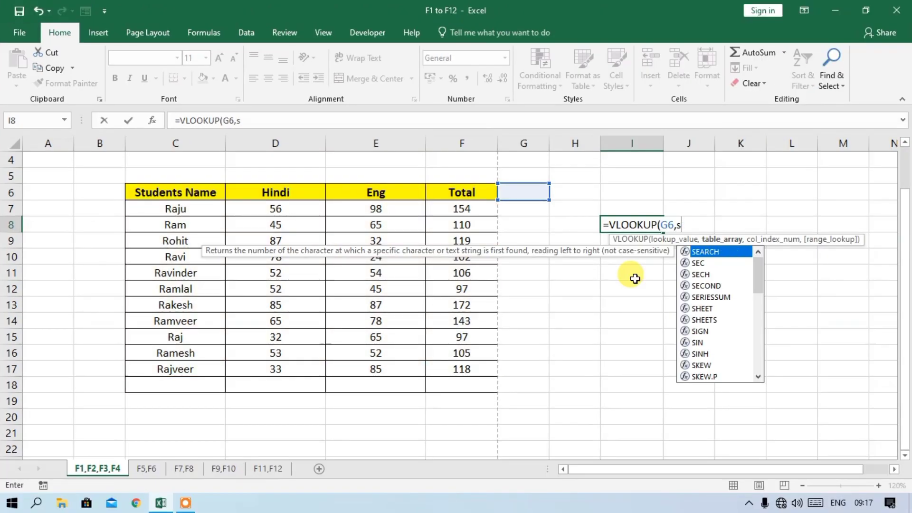
key(BackSpace)
- Complete the VLOOKUP in I8 with the table range C6:F17 (stu), column index 4 and 0 for an exact match
drag(175, 191, 463, 369)
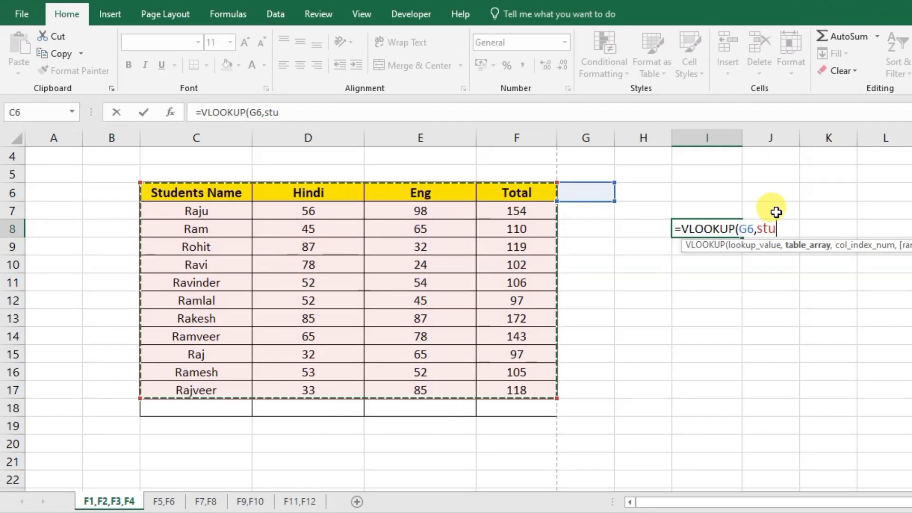
text(,)
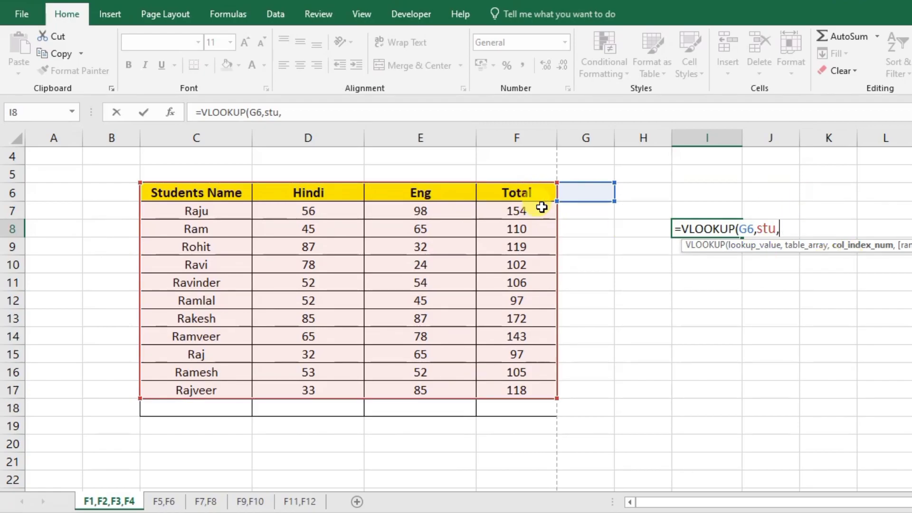
text(4)
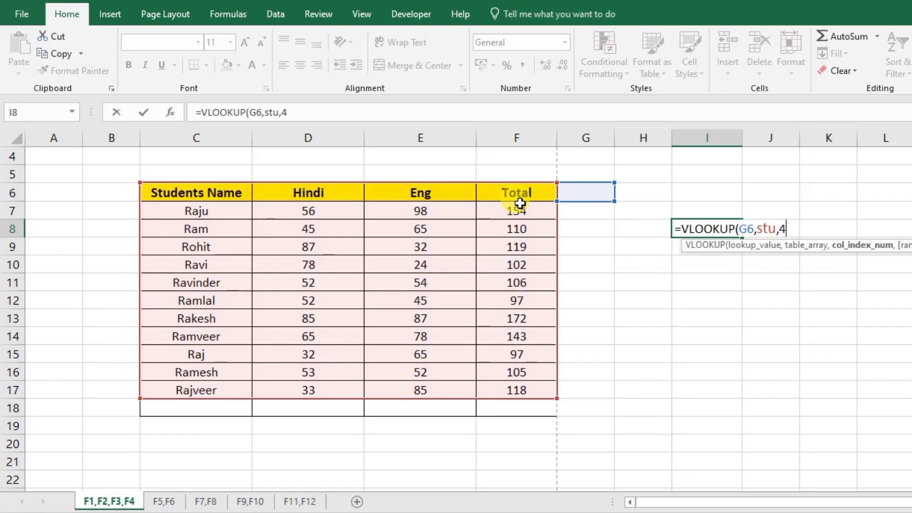
text(,0)
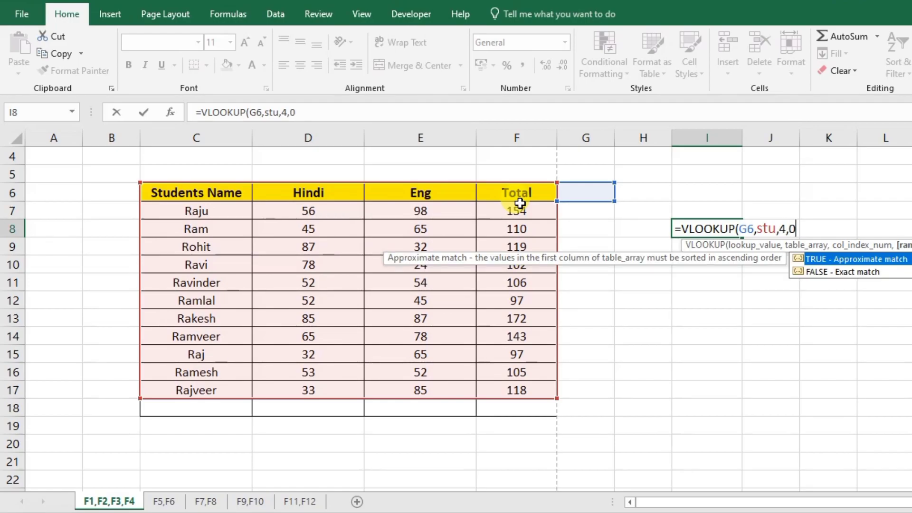
text())
key(Return)
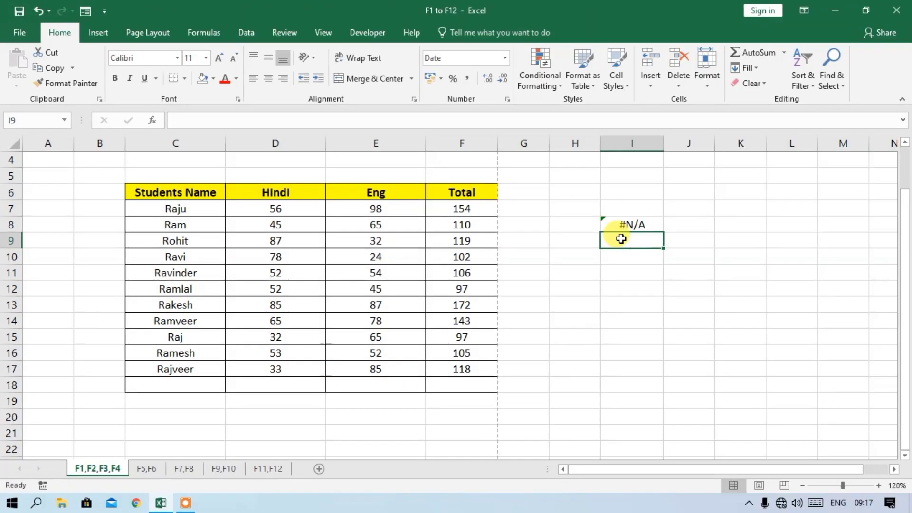
- Enter the first listed student's name in lowercase in cell G6 as the lookup value
click(532, 193)
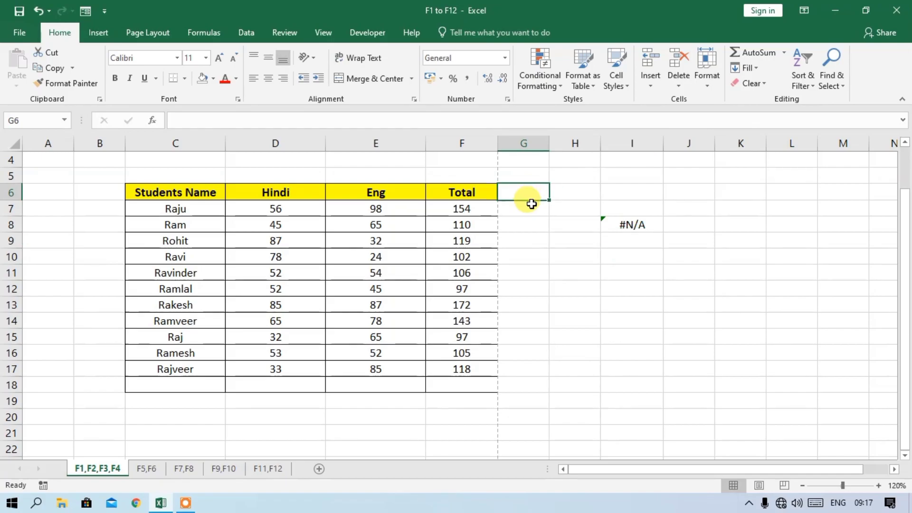
text(raju)
key(Return)
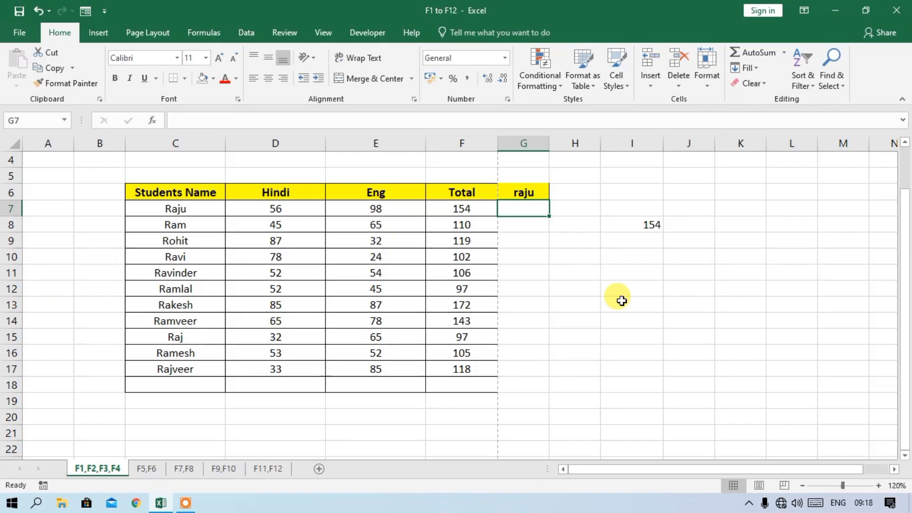
- Delete the defined name "stu" in the Name Manager and close the dialog
key(ctrl+F3)
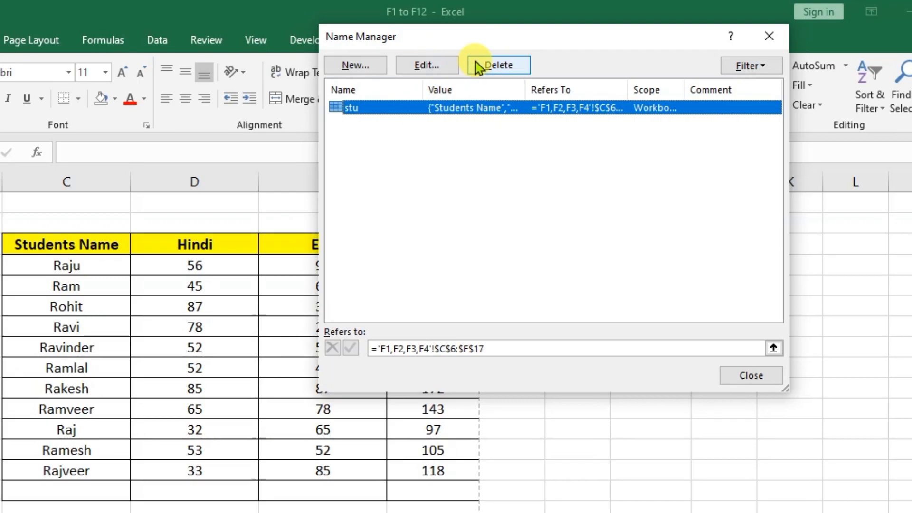
click(505, 72)
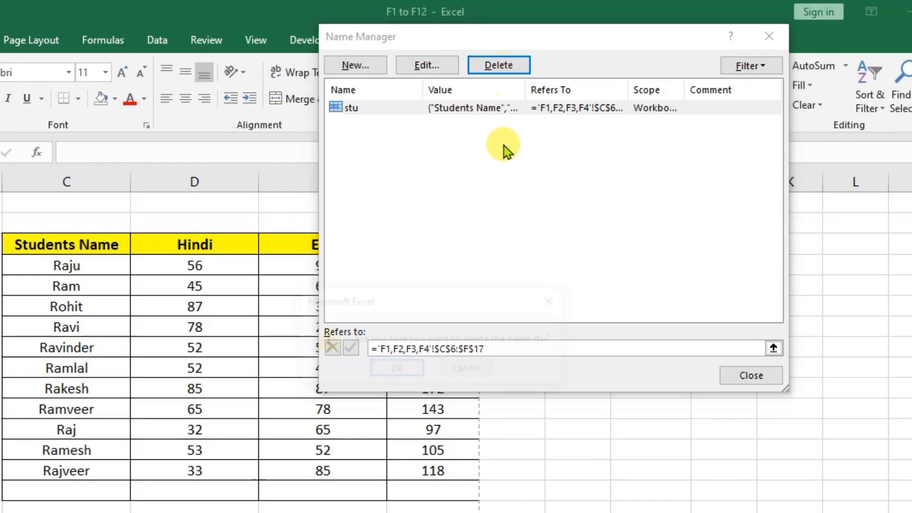
click(398, 371)
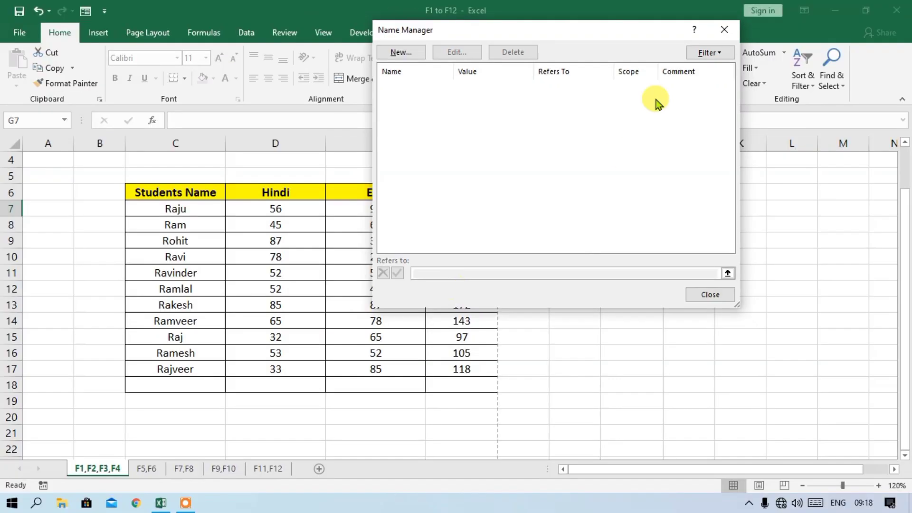
click(724, 31)
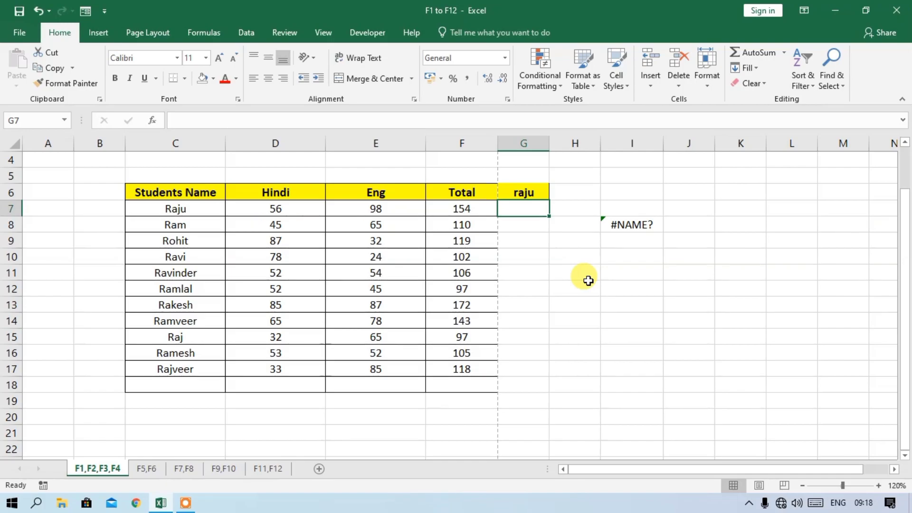
key(ctrl+shift+F3)
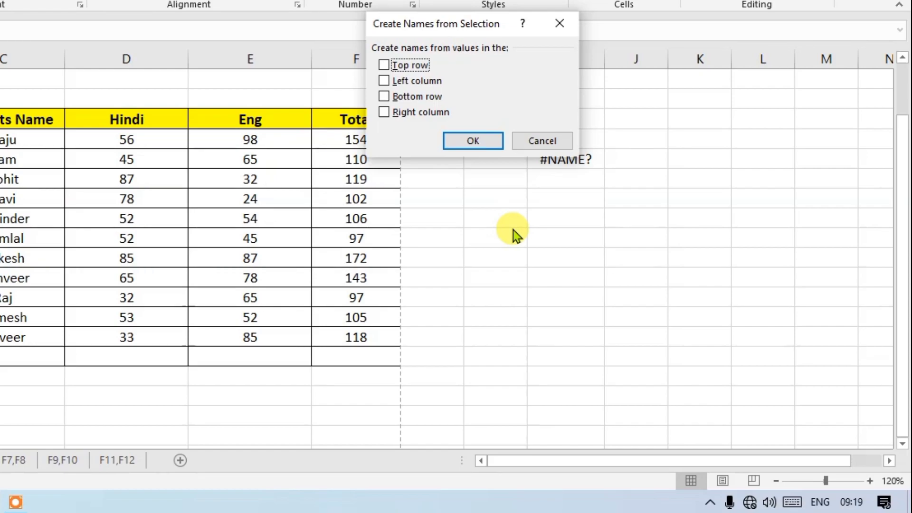
drag(444, 25, 513, 169)
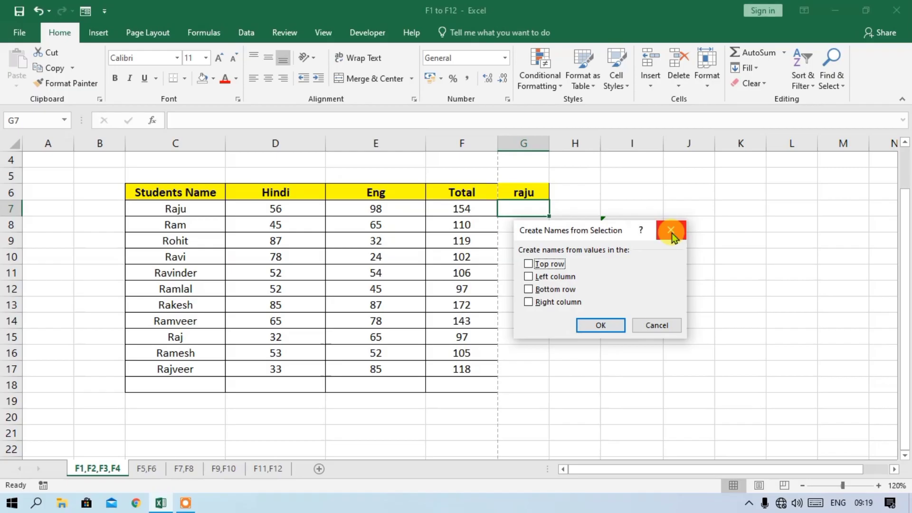
click(614, 165)
- Create names from the selection C6:F17 using the top row and left column as the name sources
drag(151, 192, 475, 370)
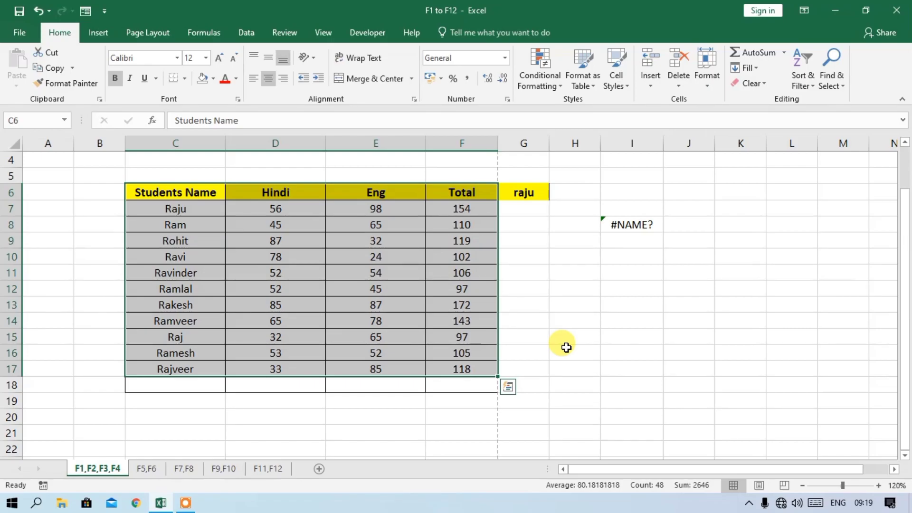
key(ctrl+shift+F3)
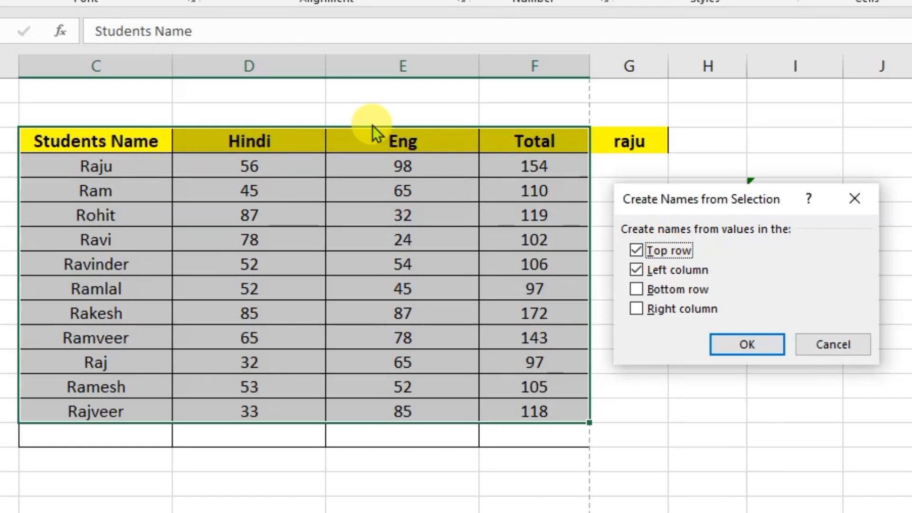
click(636, 270)
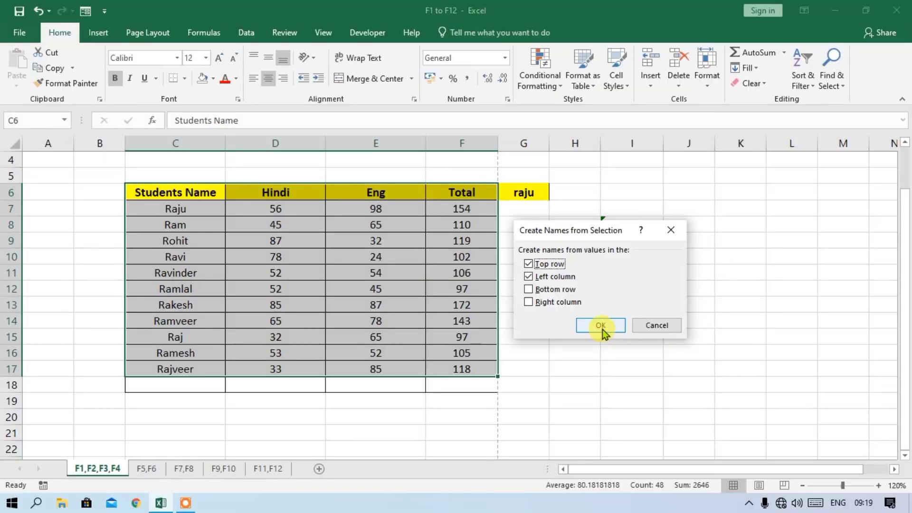
click(601, 327)
click(561, 325)
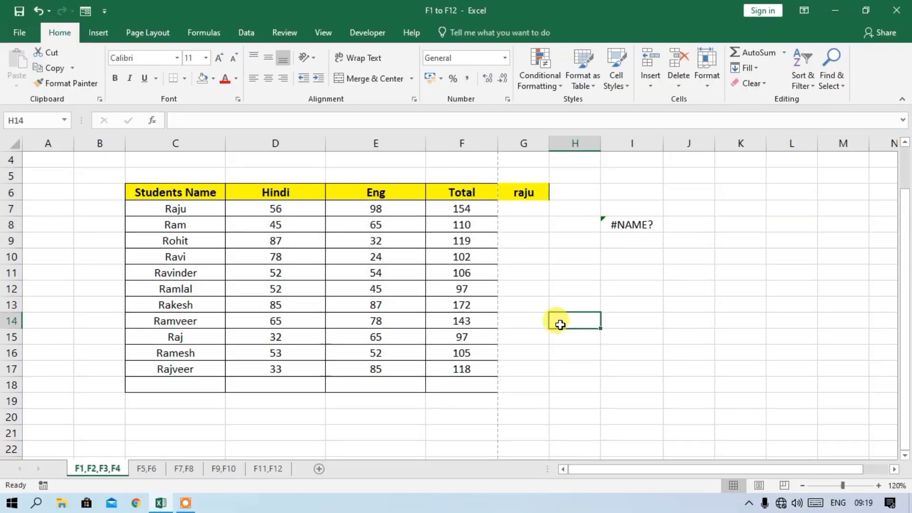
click(631, 292)
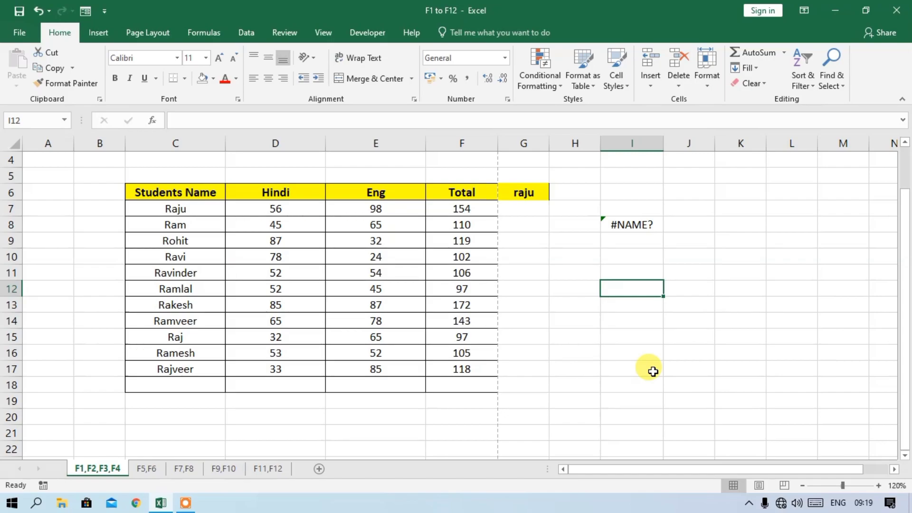
- Enter =sum(eng) in cell E18 to total the English marks by their defined name
click(380, 385)
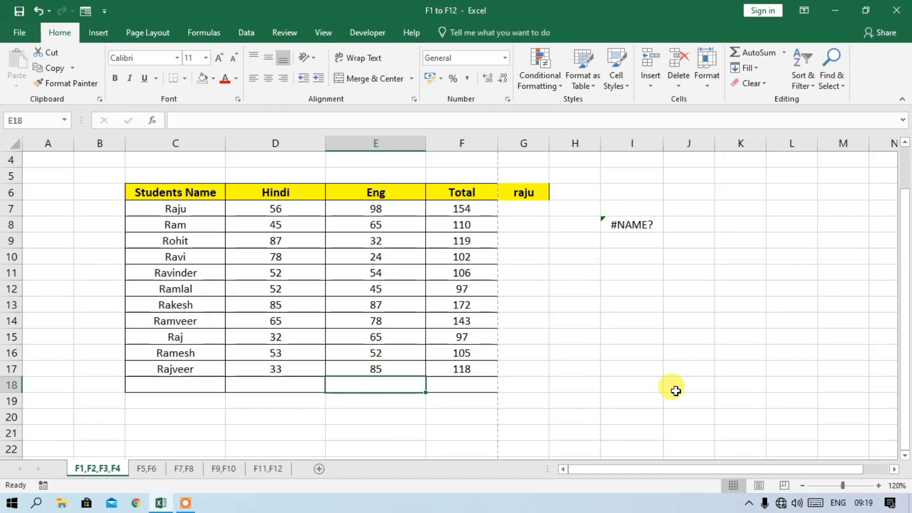
text(=sum)
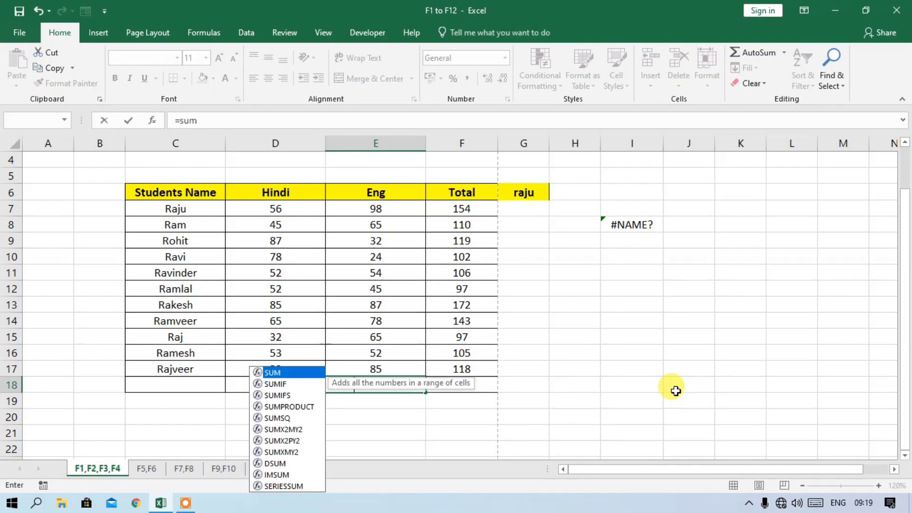
text(()
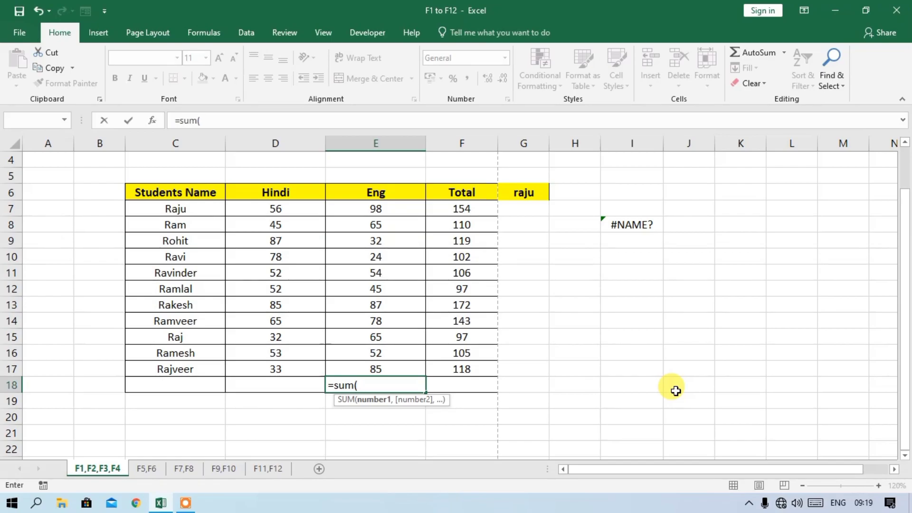
text(e)
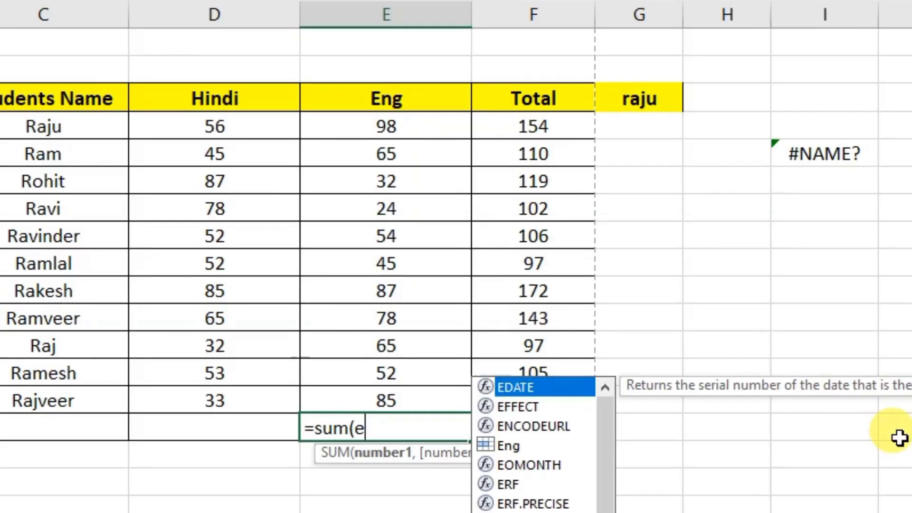
text(ng)
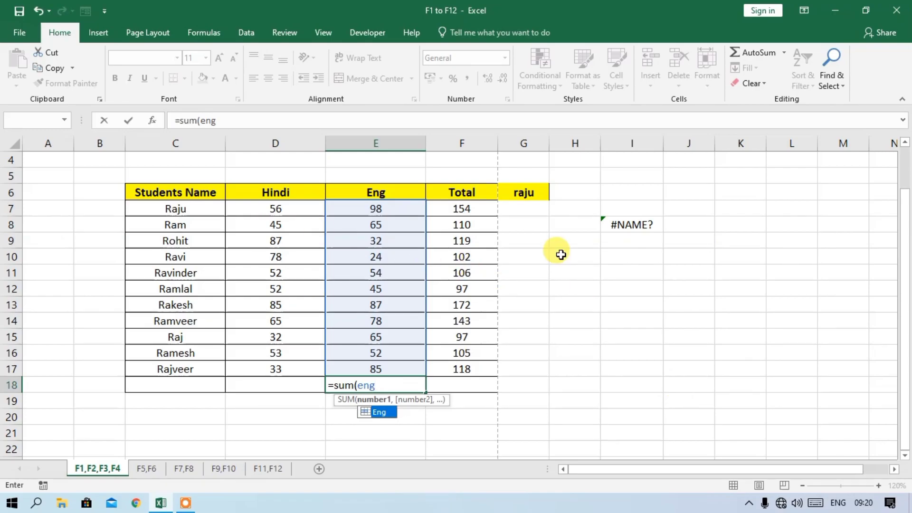
text())
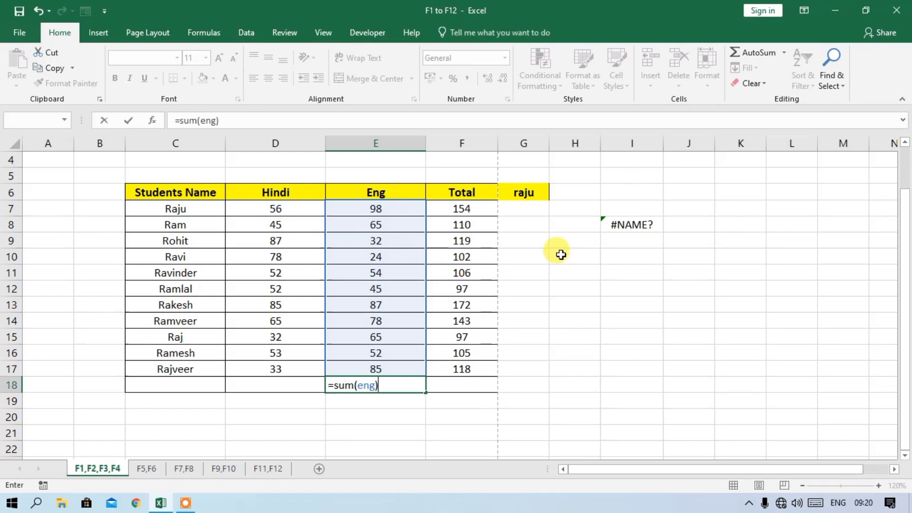
key(Return)
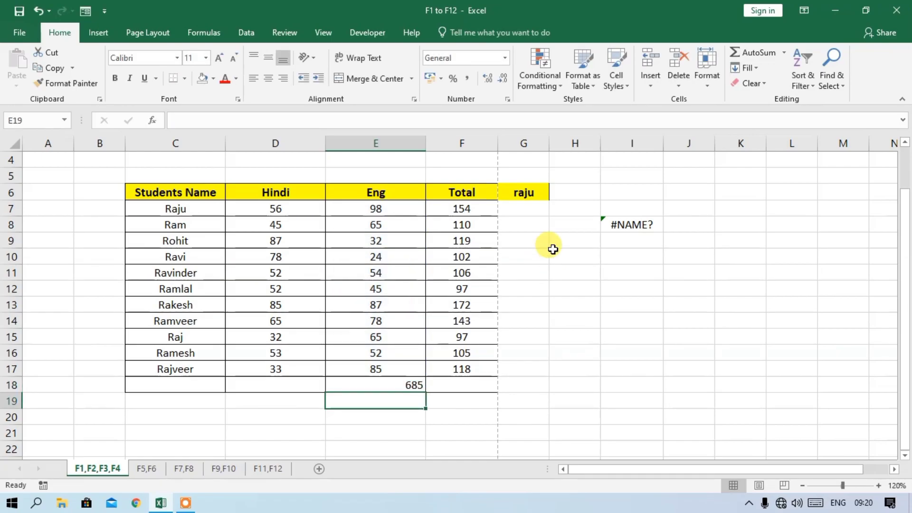
- Try a SUM formula in cell G11 using the defined name of the student in row 11, and discard it
click(526, 272)
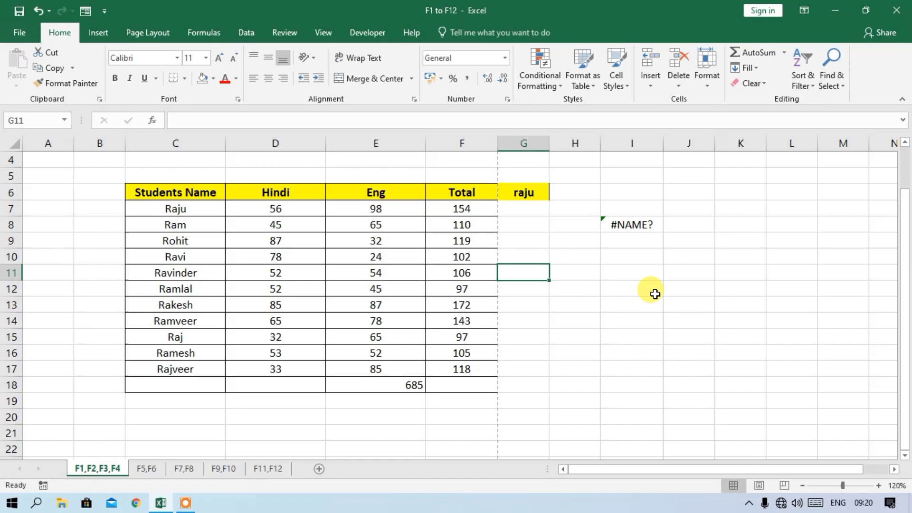
text(=sum)
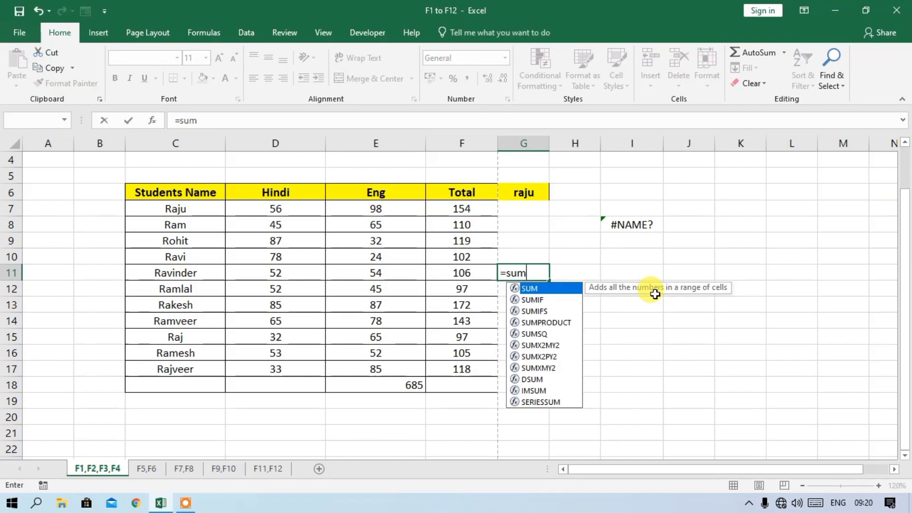
text(()
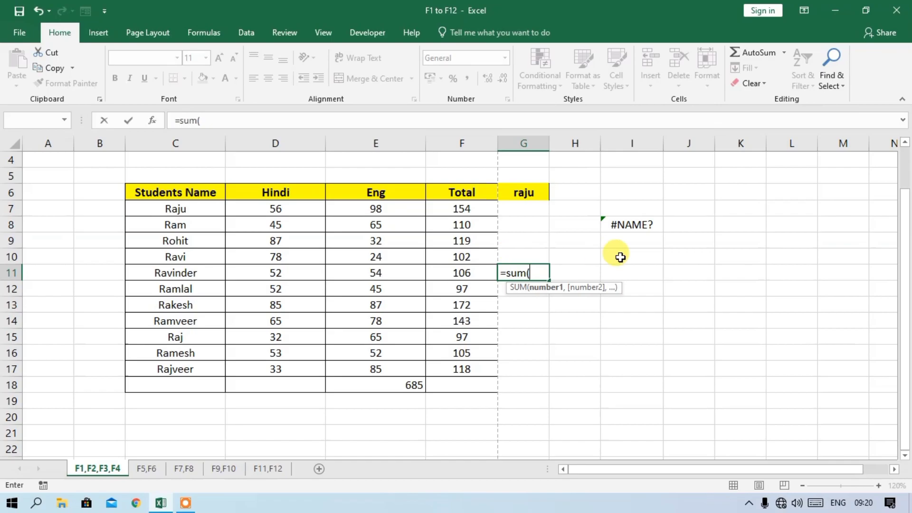
text(ravinder)
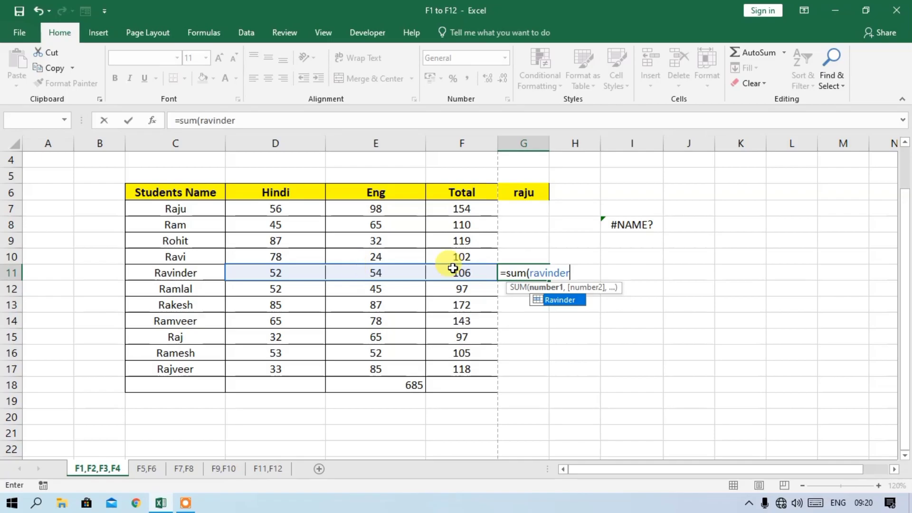
key(BackSpace)
key(BackSpace)
key(BackSpace)
key(BackSpace)
key(BackSpace)
key(BackSpace)
key(BackSpace)
key(BackSpace)
key(BackSpace)
key(BackSpace)
key(BackSpace)
key(BackSpace)
key(Escape)
key(Return)
- Locate the Hindi marks range by choosing the defined name Hindi from the workbook's list of names
click(526, 364)
click(303, 383)
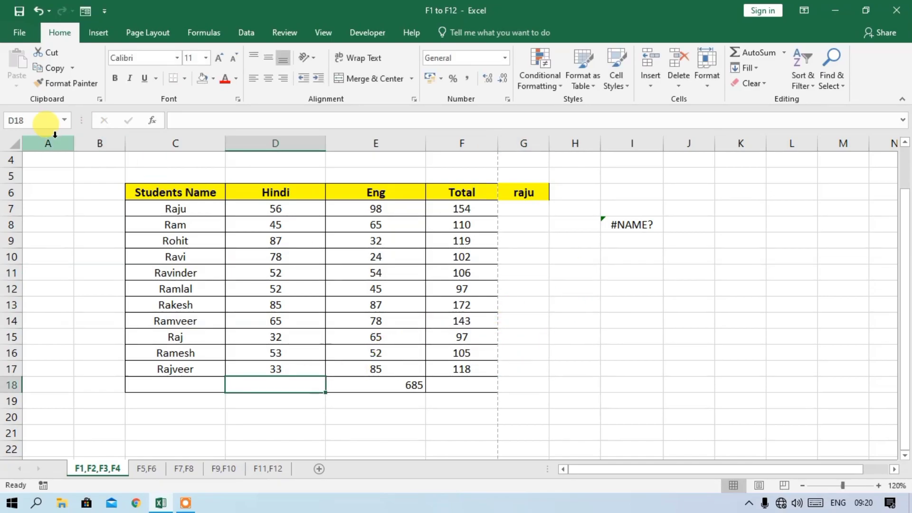
click(67, 121)
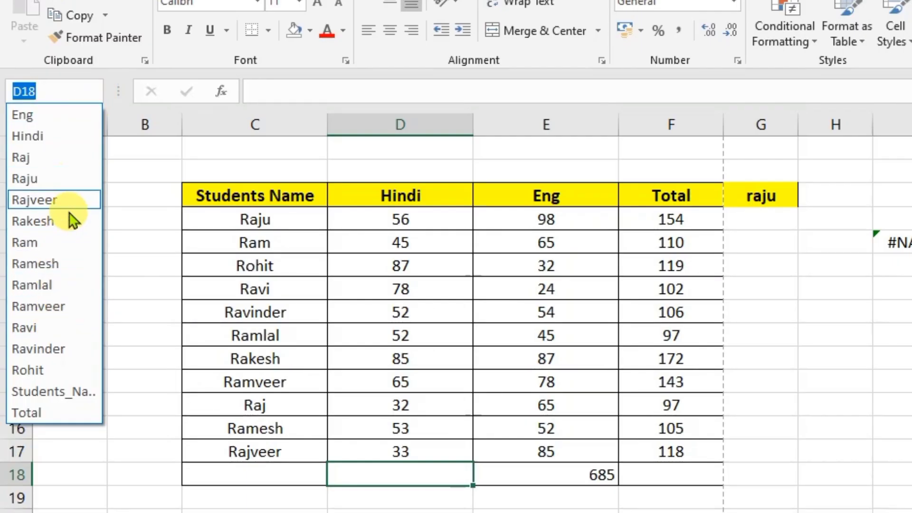
click(54, 142)
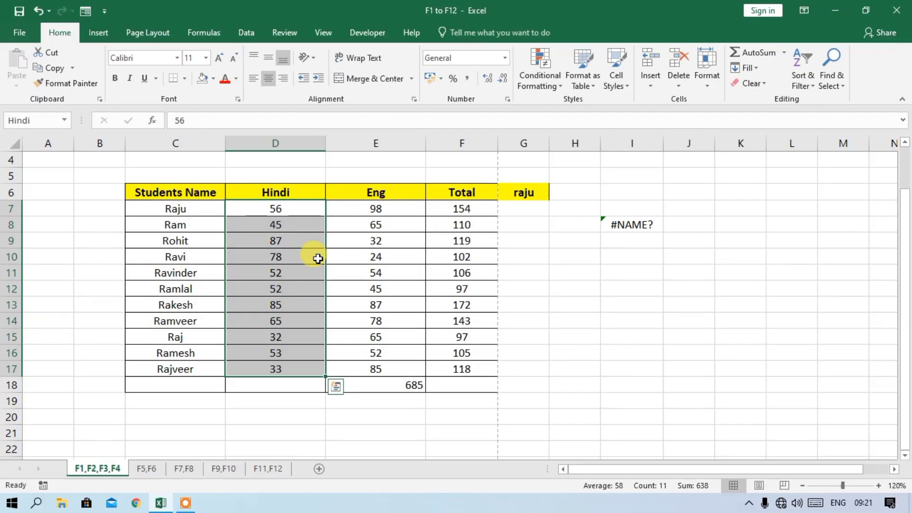
click(270, 387)
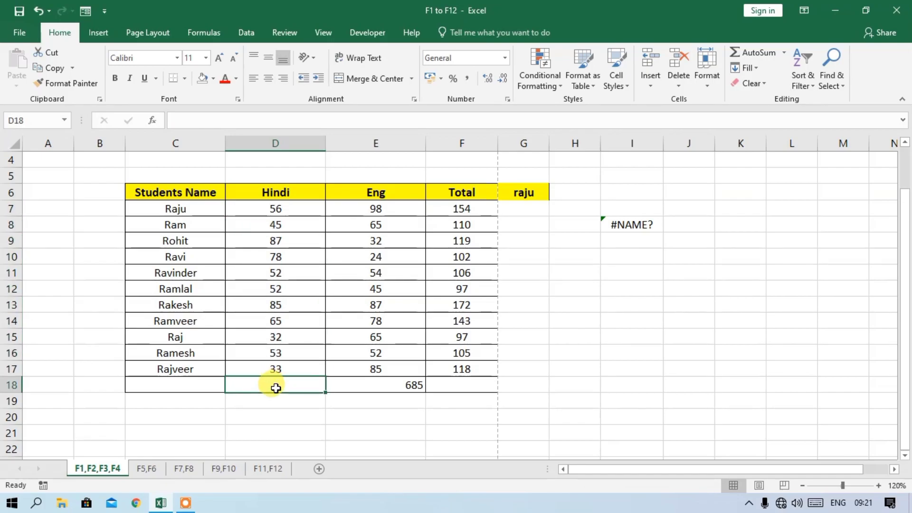
click(64, 118)
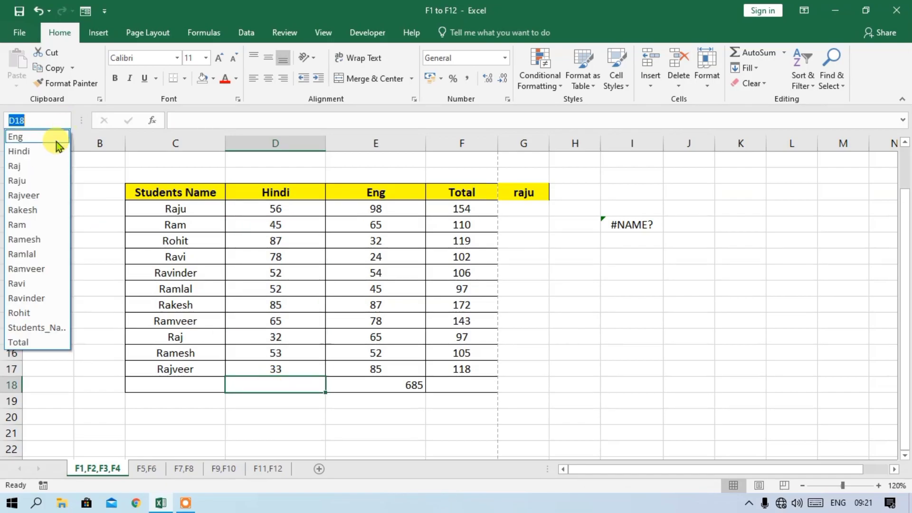
click(49, 152)
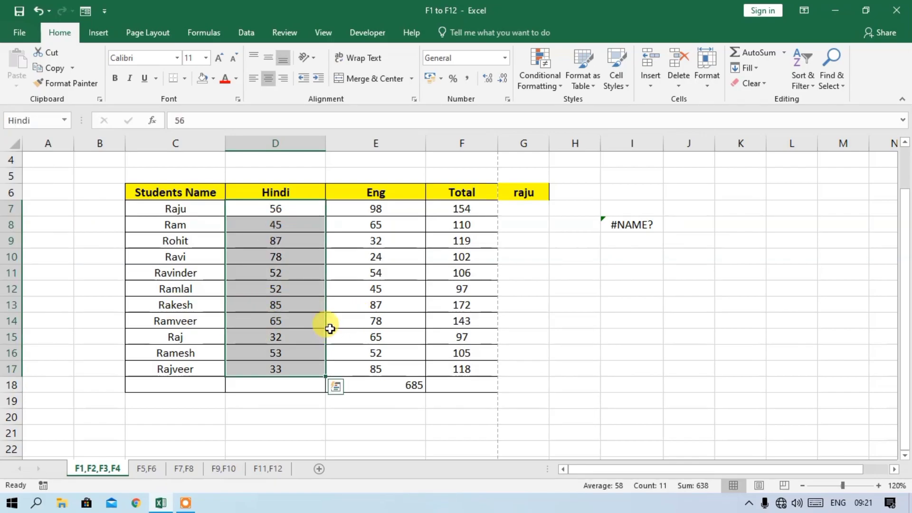
click(409, 388)
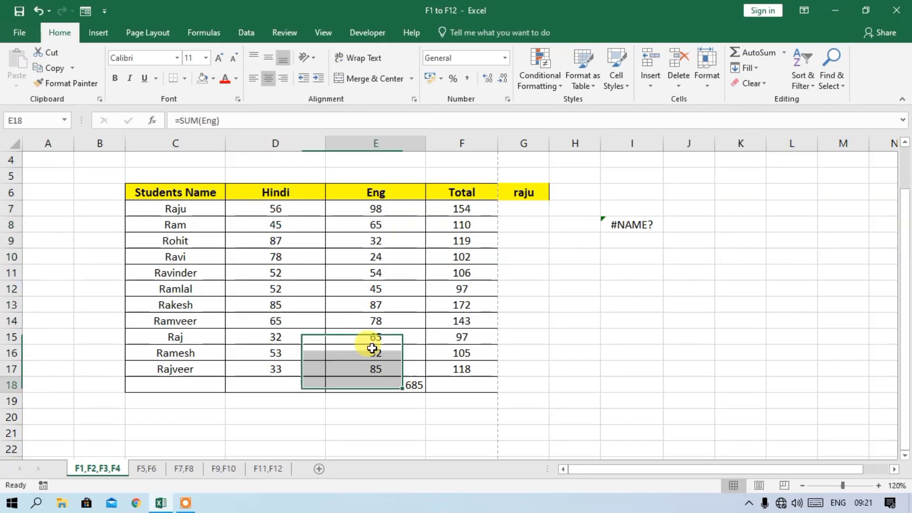
click(291, 388)
- Examine the defined names in the Paste Name dialog from cell E18, close it without pasting, and compare them with the workbook's name list
click(416, 385)
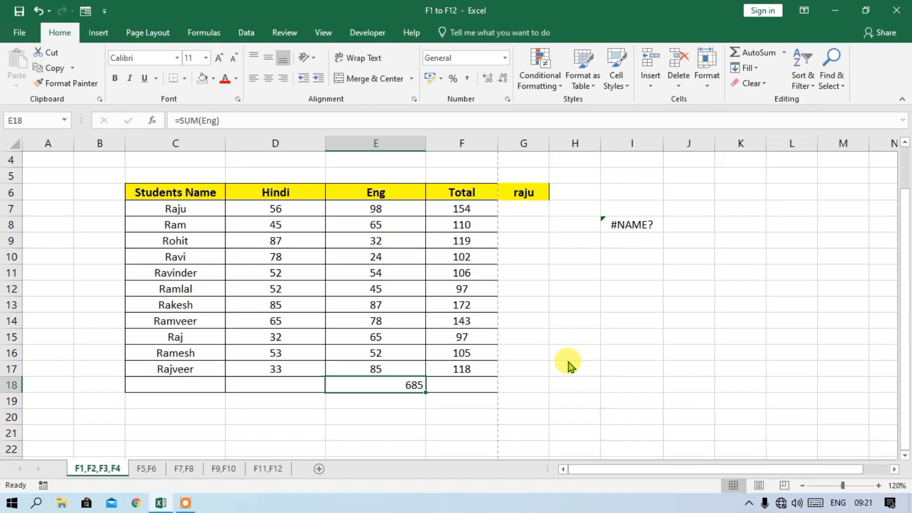
key(F3)
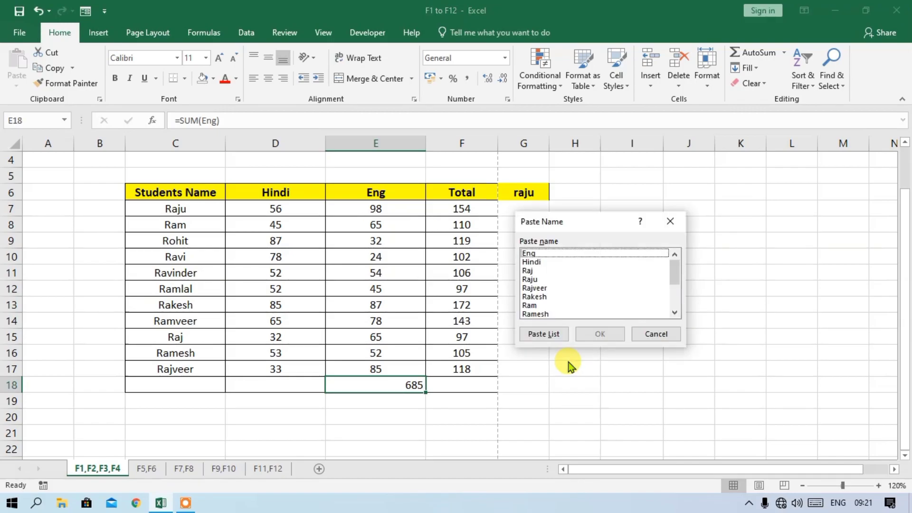
drag(590, 229, 665, 231)
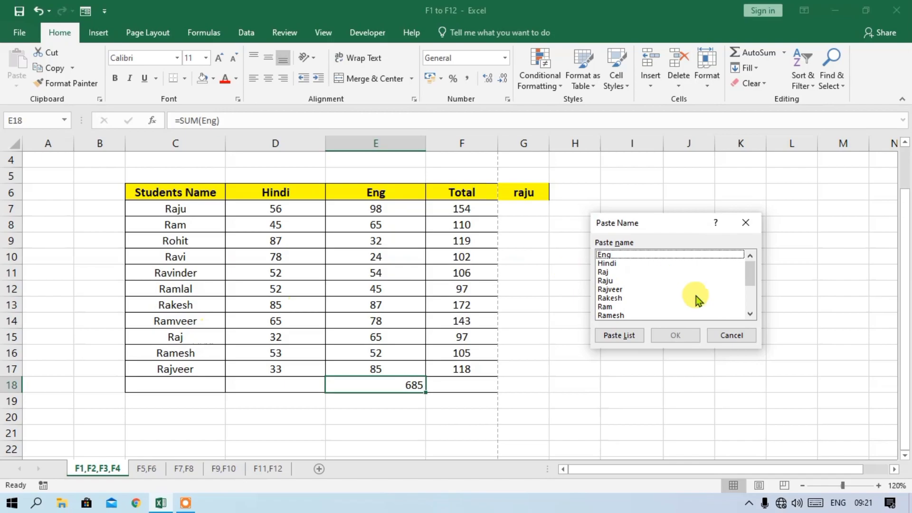
mouse_move(751, 273)
mouse_down()
mouse_move(753, 309)
mouse_move(753, 269)
mouse_up()
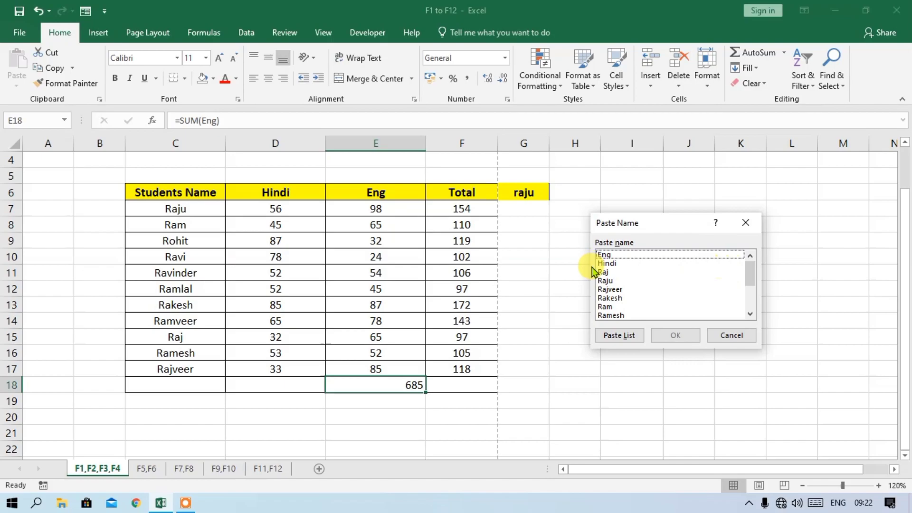
click(610, 264)
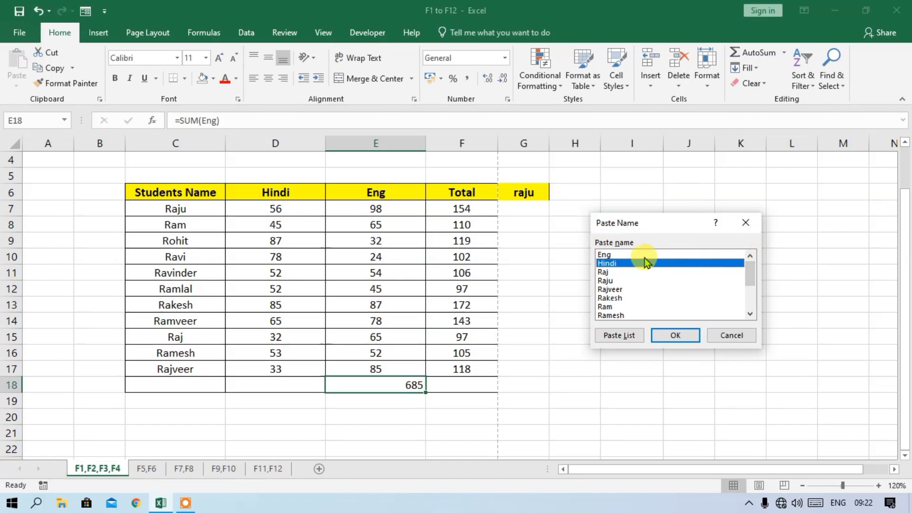
key(Escape)
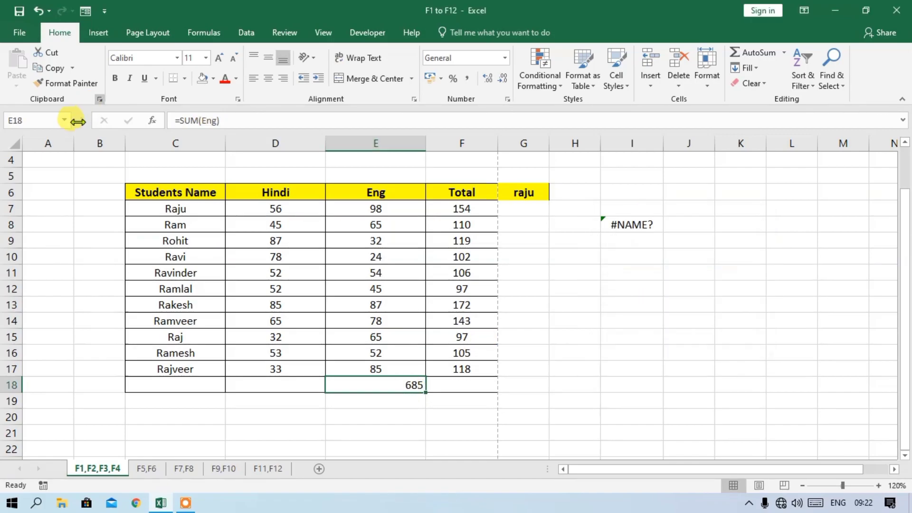
click(65, 120)
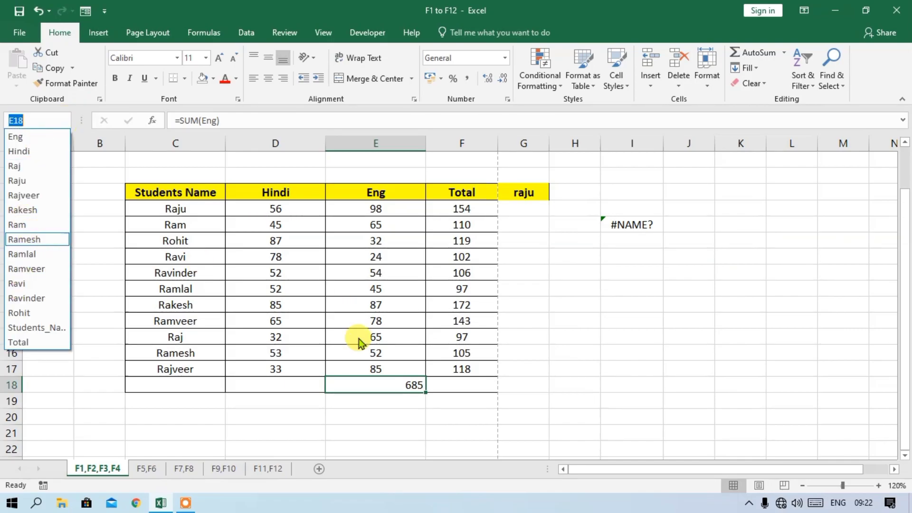
click(260, 376)
click(257, 382)
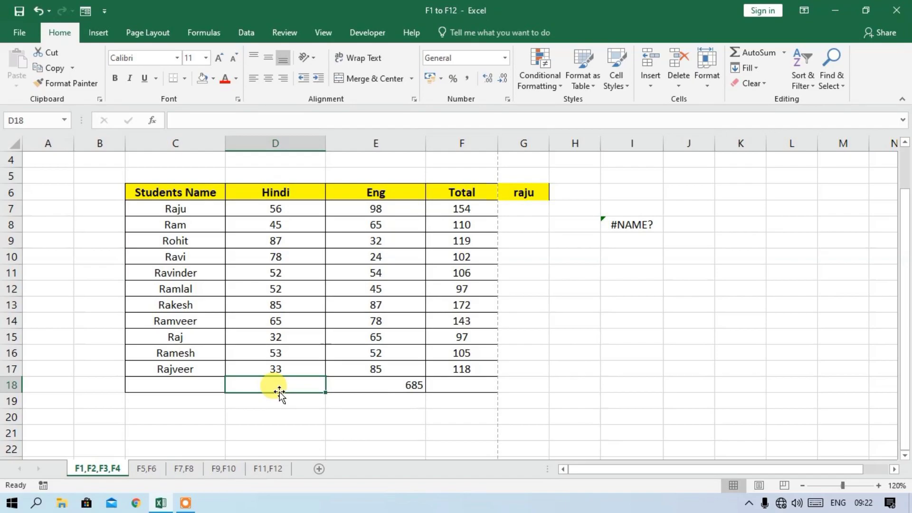
- Start the DATE function from the Date & Time category in cell I13 using Insert Function
click(633, 304)
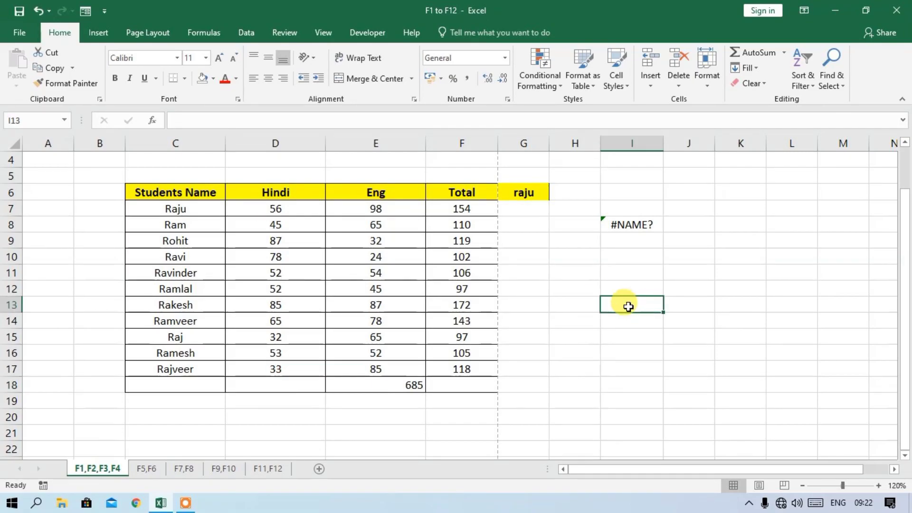
key(shift+F3)
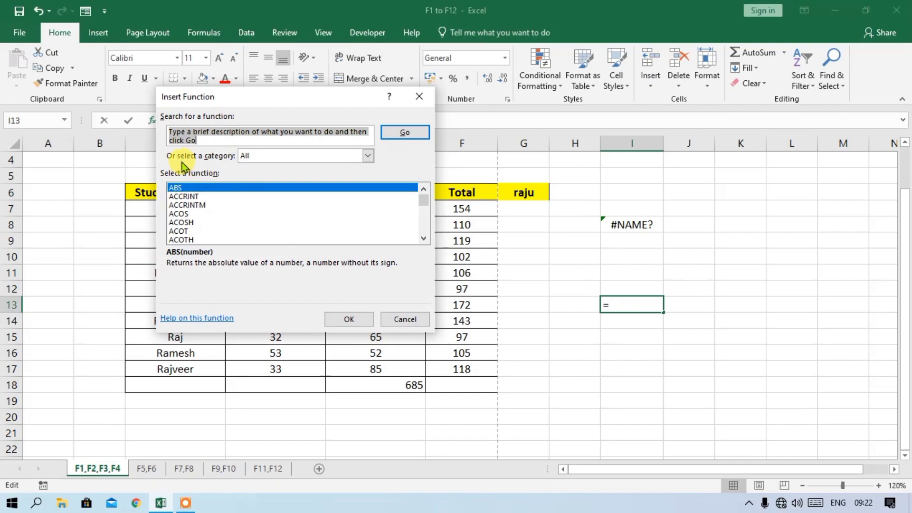
click(369, 155)
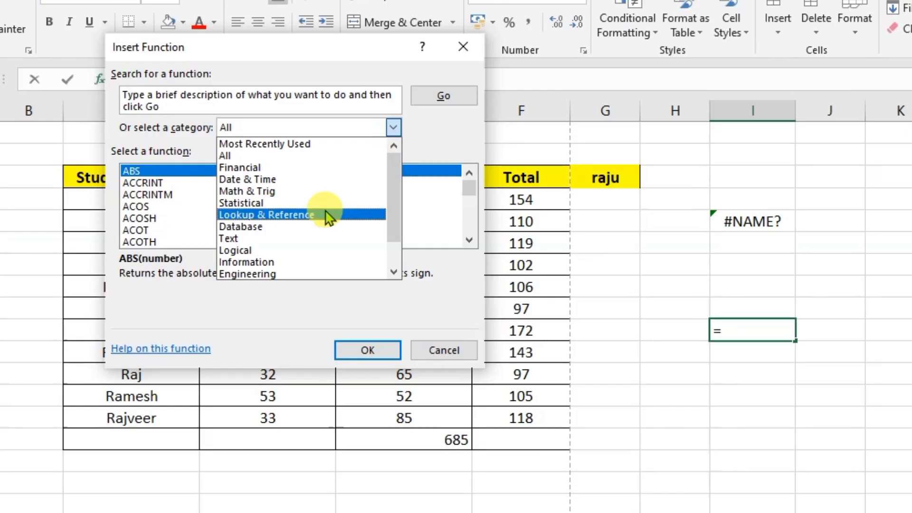
click(335, 180)
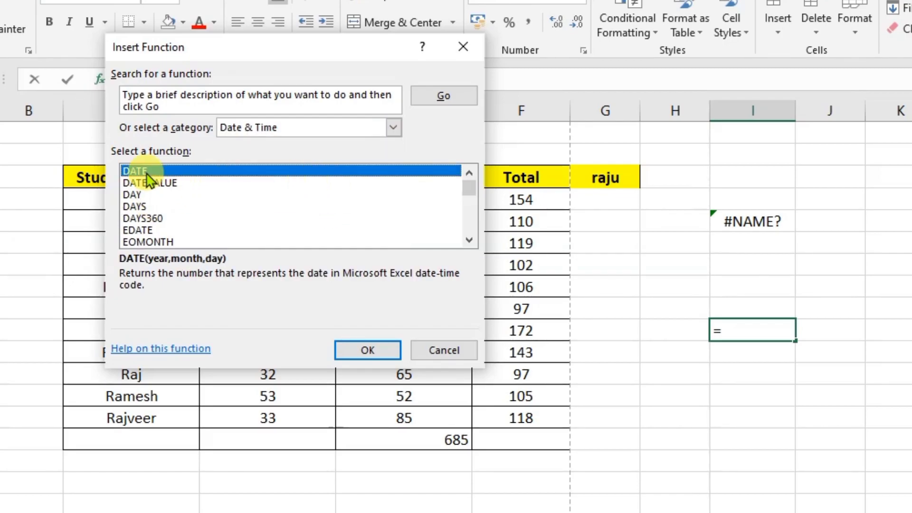
click(357, 354)
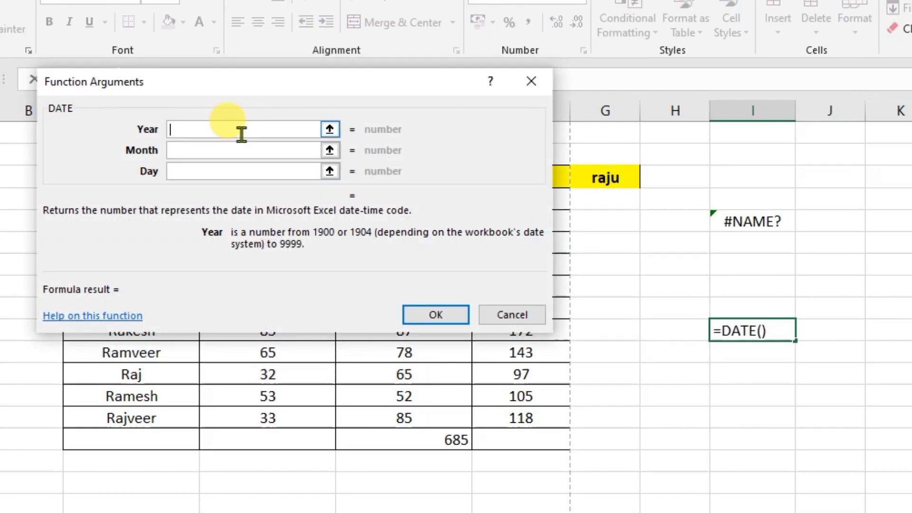
- Fill in the DATE arguments with year 2022, month 1 and day 26, and enter the formula
text(22)
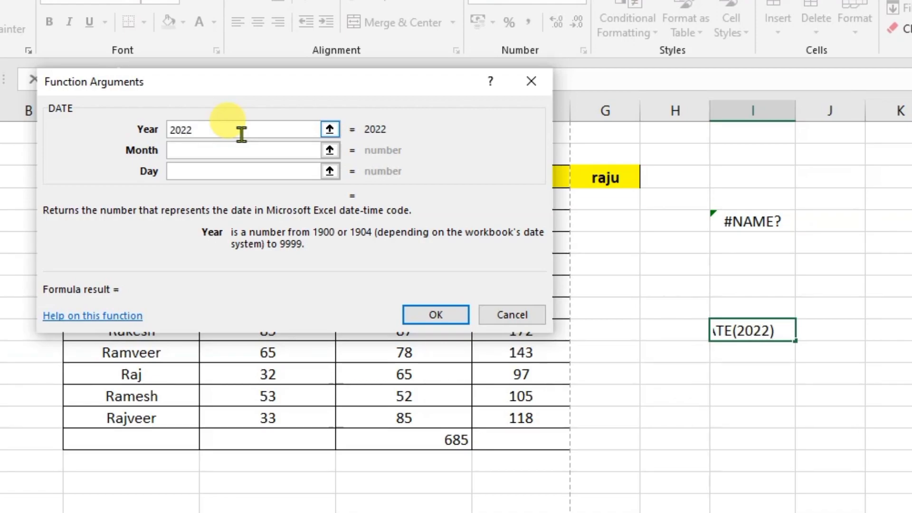
click(244, 151)
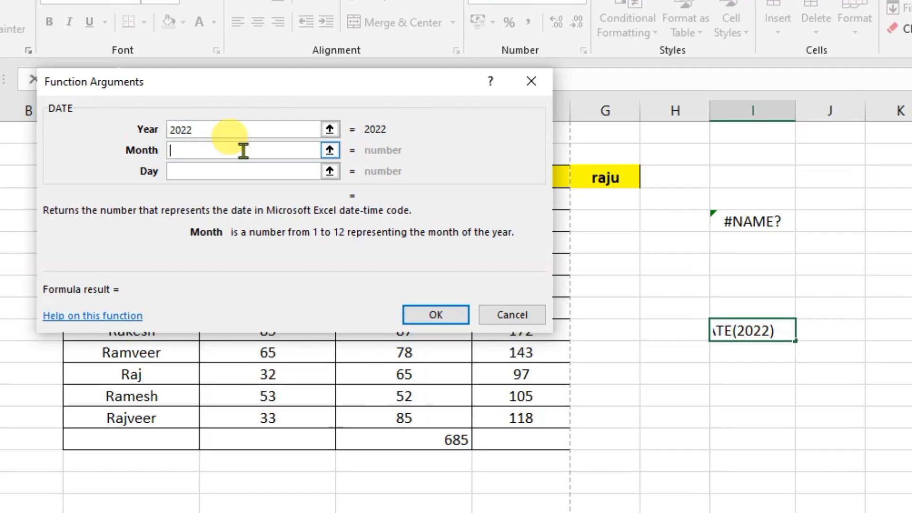
text(1)
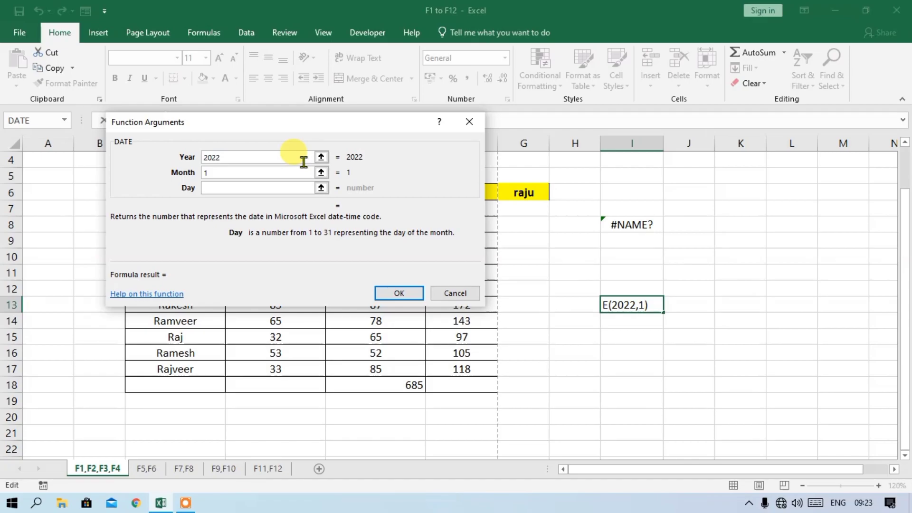
text(28)
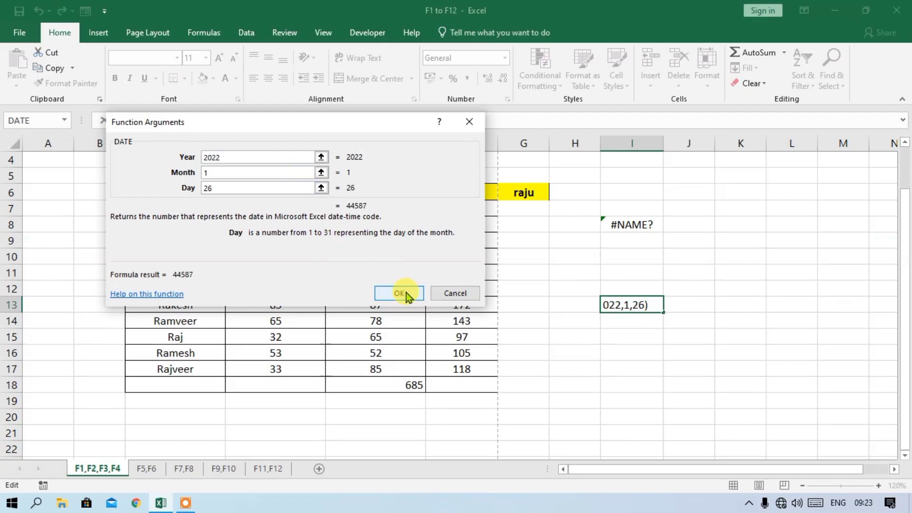
click(400, 293)
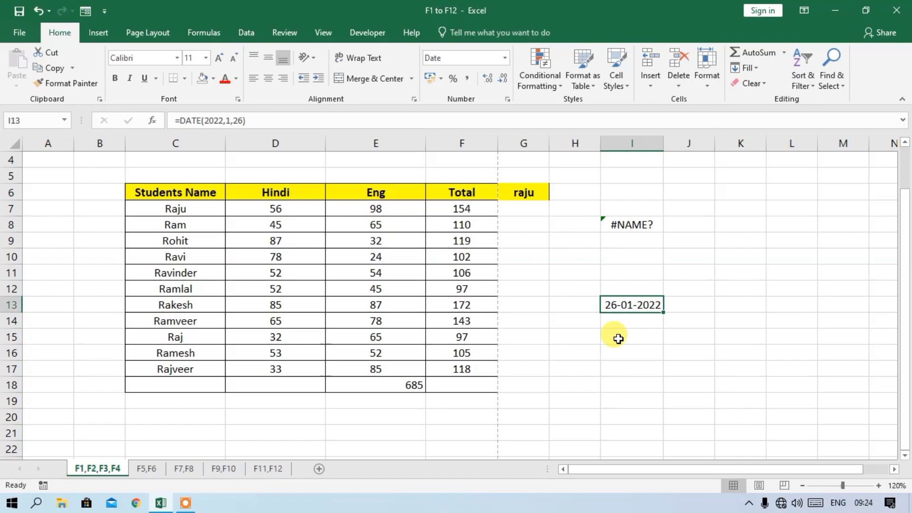
- Delete the contents of I7:J14 and clear both contents and formatting from header cell G6
drag(684, 208, 621, 318)
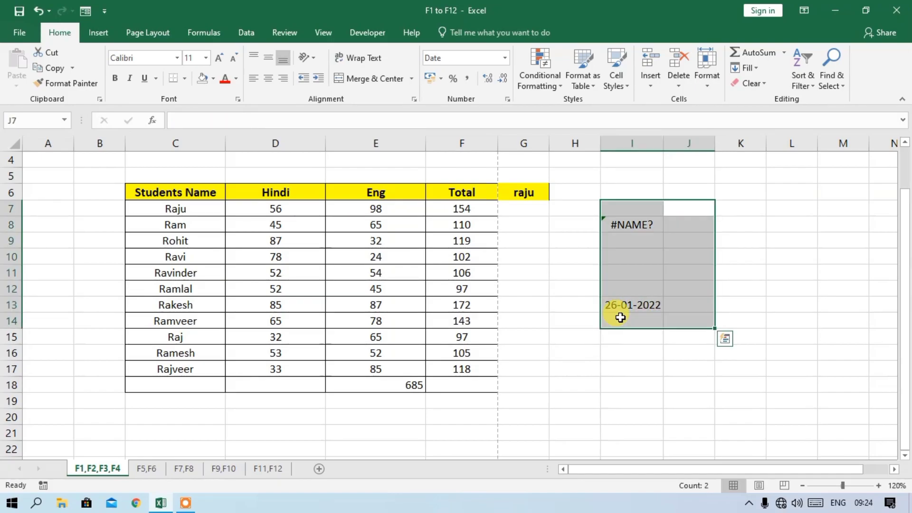
key(Delete)
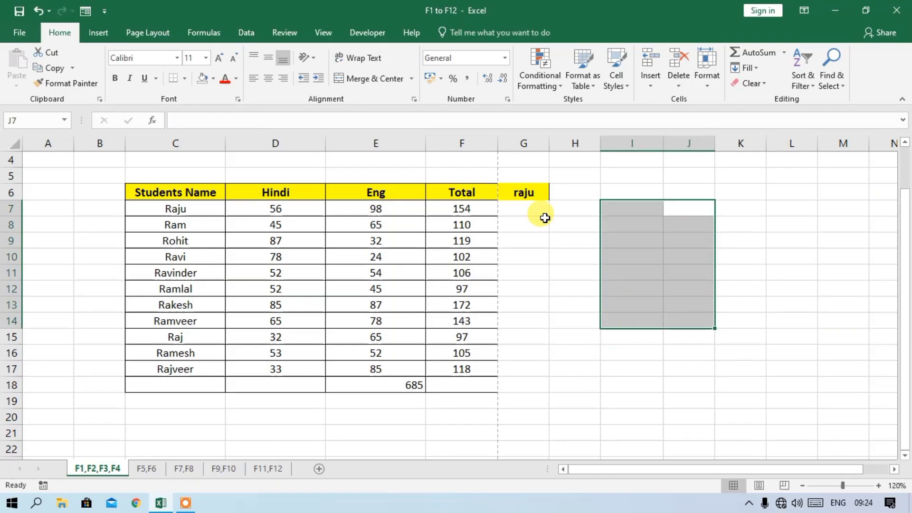
click(529, 197)
click(750, 85)
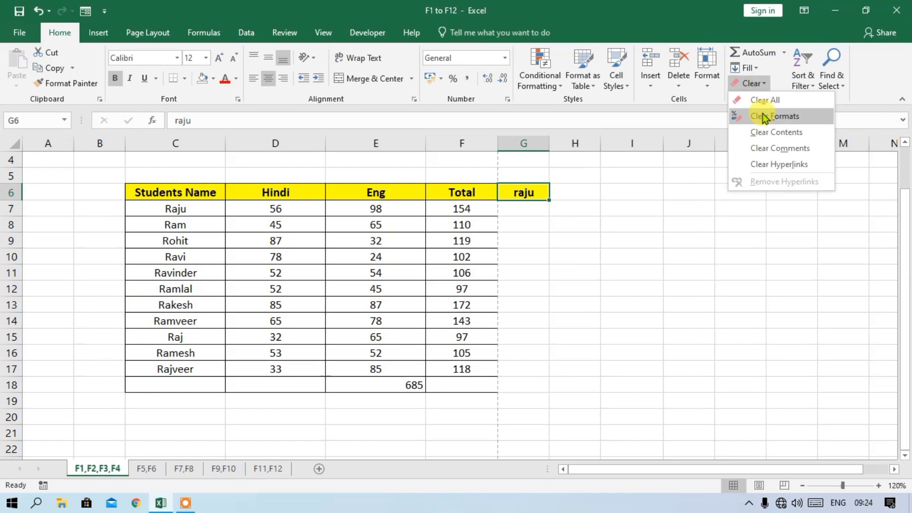
click(766, 96)
click(569, 260)
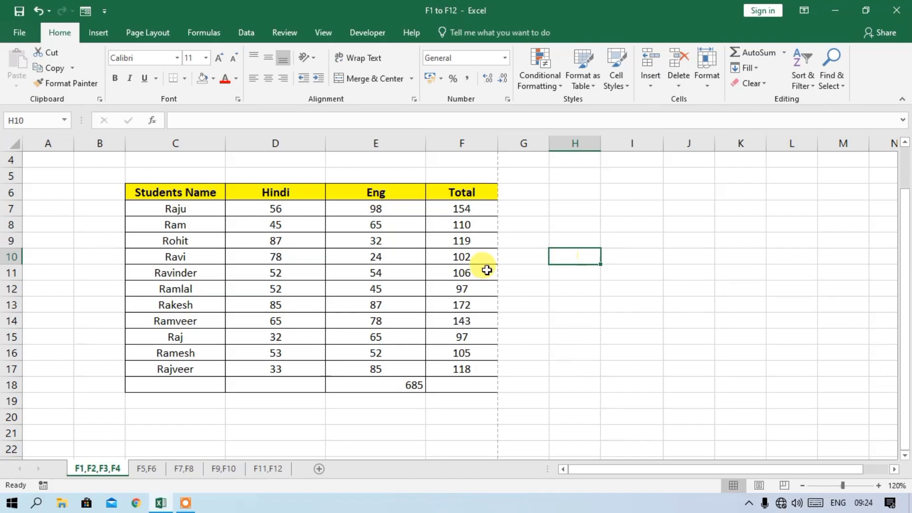
- Colour the Hindi mark in D8 red and repeat that formatting on the English marks in E10 and E15
click(265, 231)
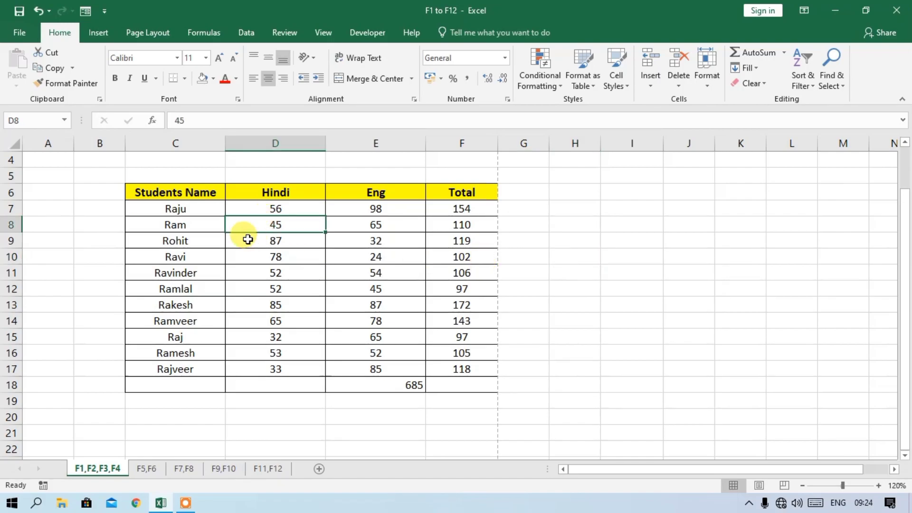
click(225, 79)
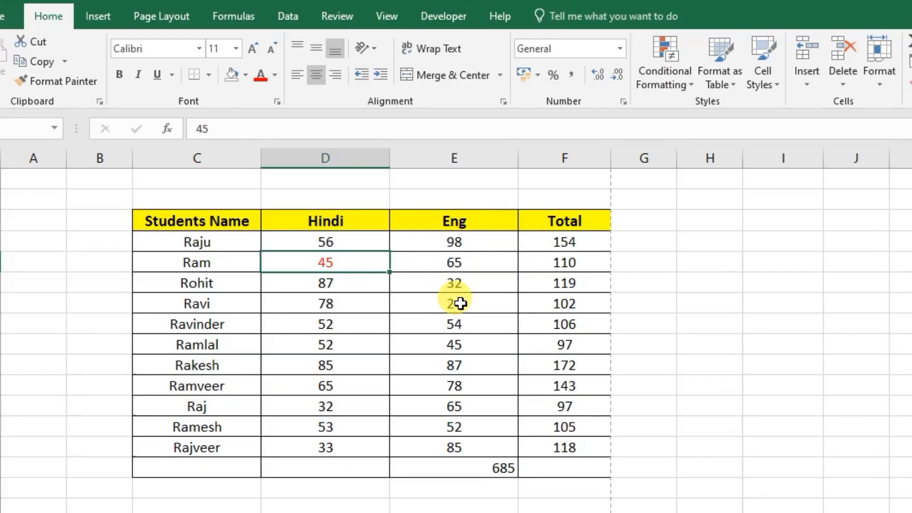
click(373, 258)
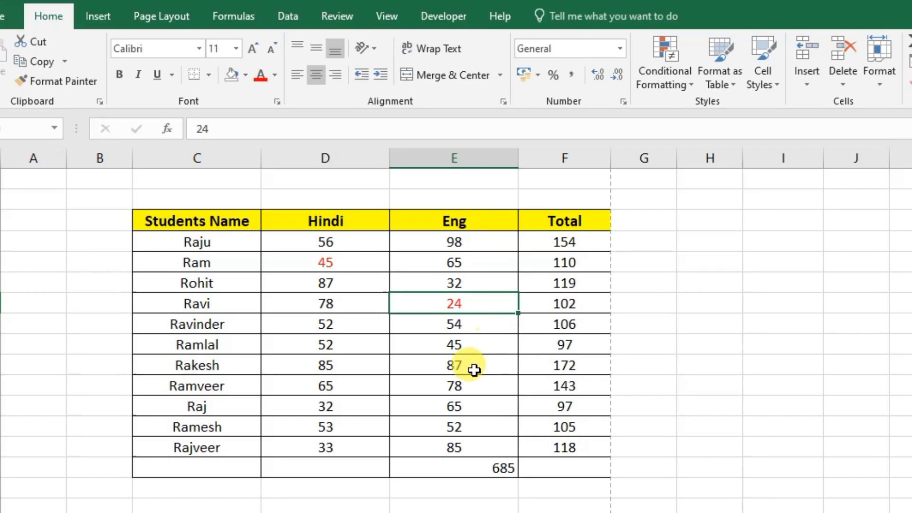
click(444, 406)
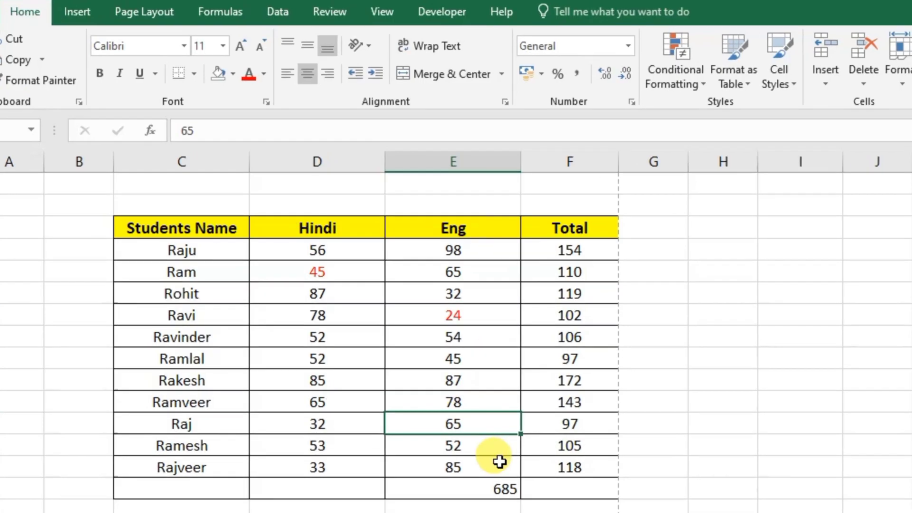
key(F4)
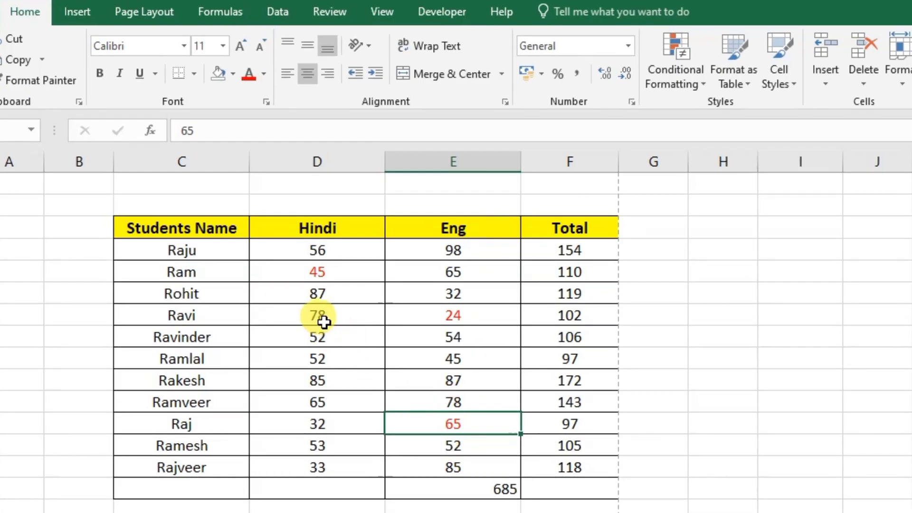
- Make the Hindi mark in D10 bold and apply bold to the English mark in E8 as well
click(321, 319)
click(100, 75)
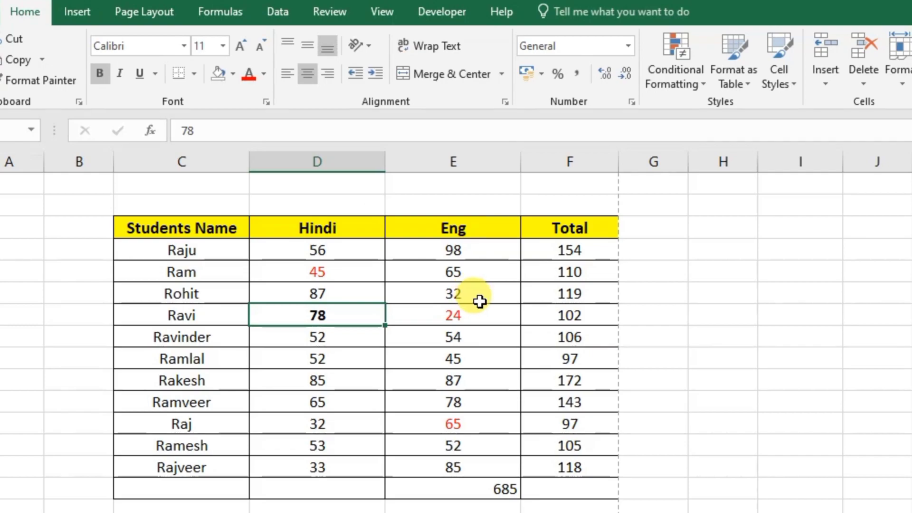
click(464, 272)
key(ctrl+b)
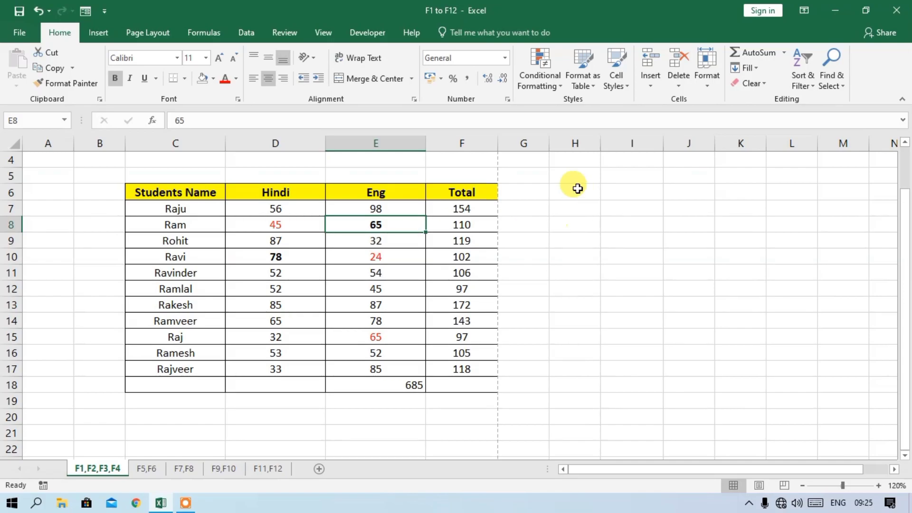
- Apply All Borders to the empty range H6:I8 and repeat the action on H13:J15
drag(582, 194, 641, 218)
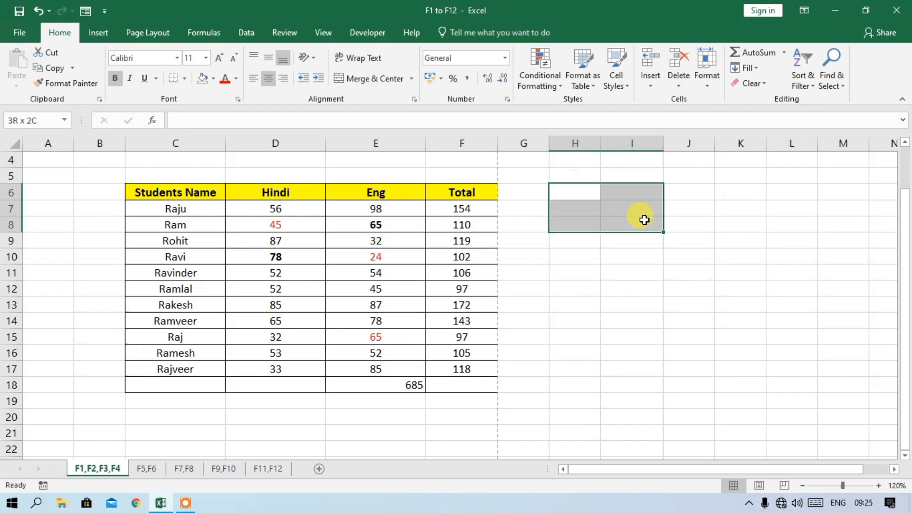
click(187, 79)
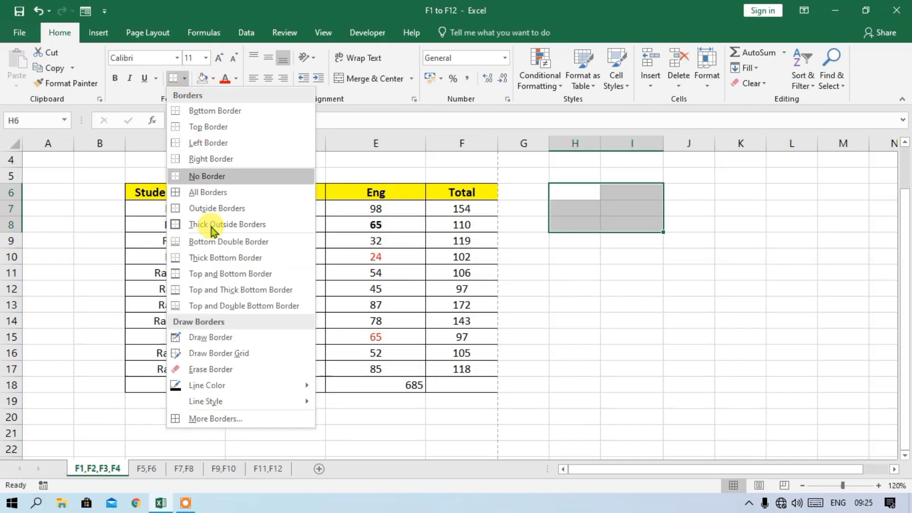
click(229, 191)
click(618, 333)
drag(575, 301, 692, 336)
key(F4)
click(750, 287)
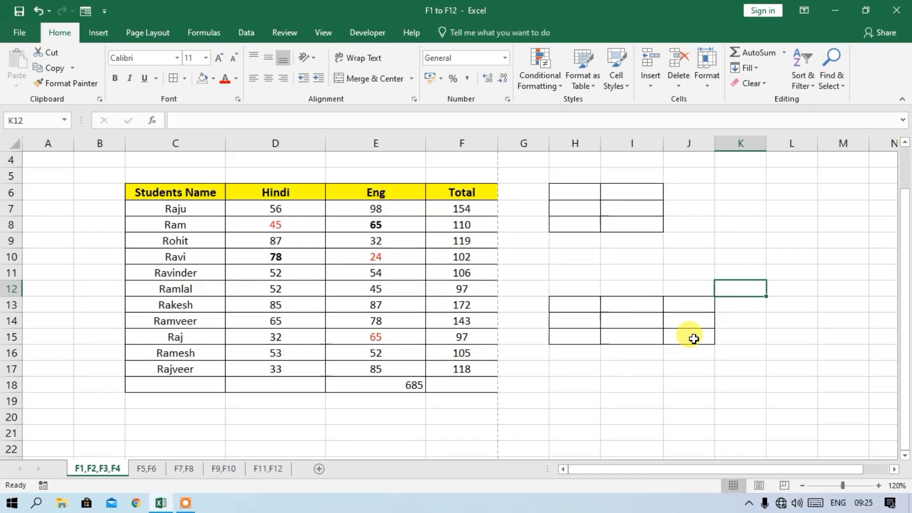
- Start closing the workbook and dismiss the save prompt so that it stays open
key(ctrl+F4)
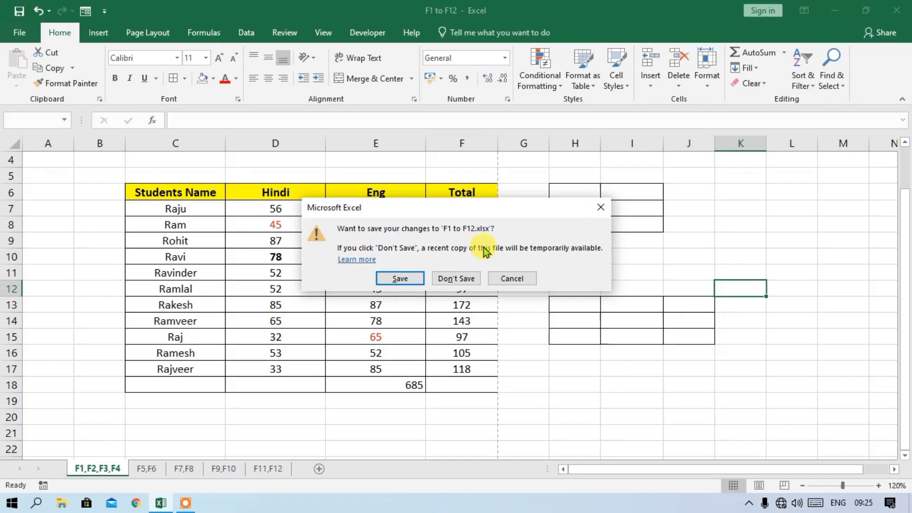
click(601, 208)
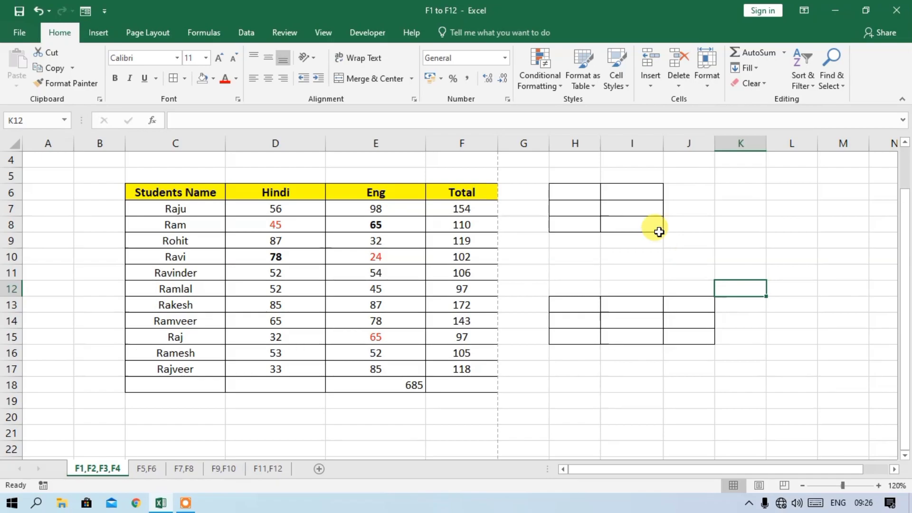
- Remove the borders of the two empty grids beside the marks table
click(530, 383)
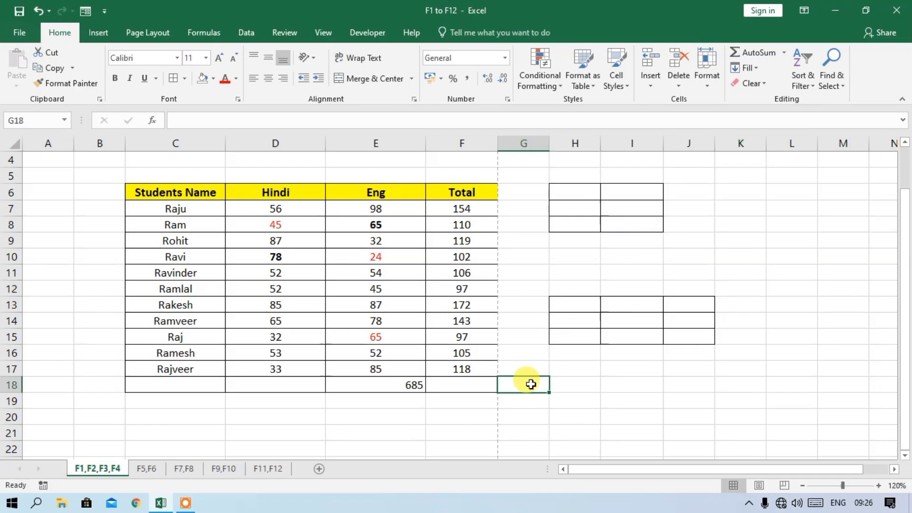
click(534, 176)
drag(589, 216, 720, 366)
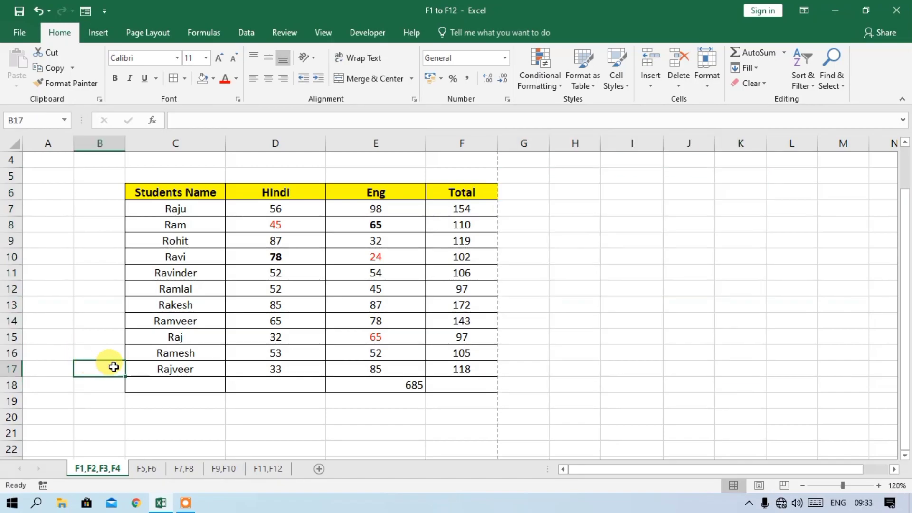
- Clear the contents of cells E13, E17, D13, D8, F10 and D14 in the marks table
click(351, 308)
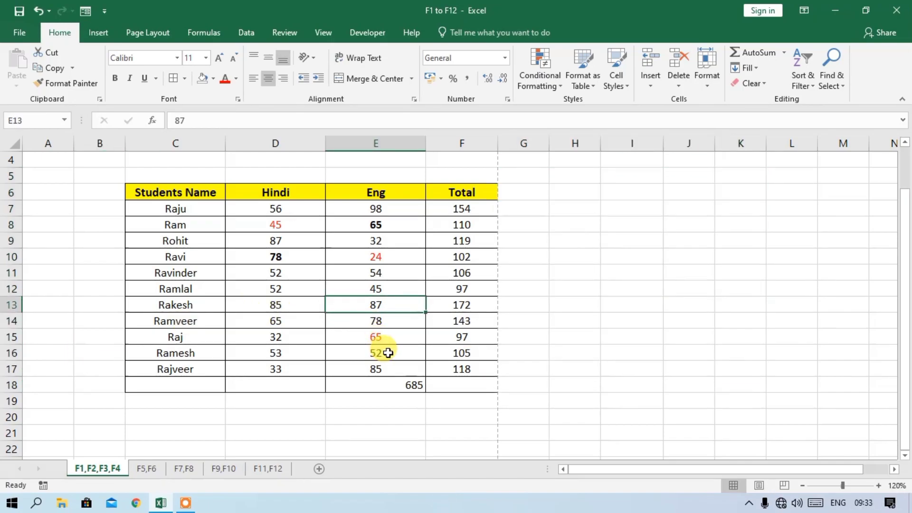
key(Delete)
click(370, 369)
key(Delete)
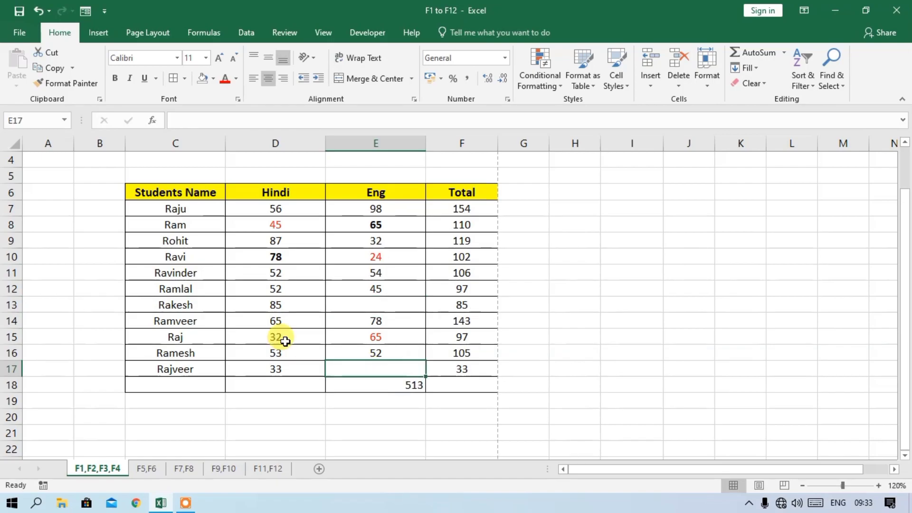
click(266, 305)
key(Delete)
click(285, 225)
key(Delete)
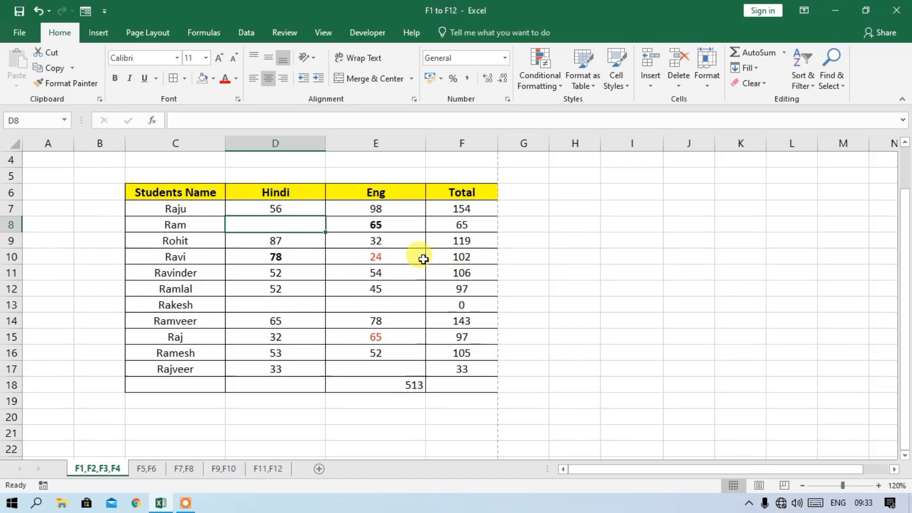
click(466, 258)
key(Delete)
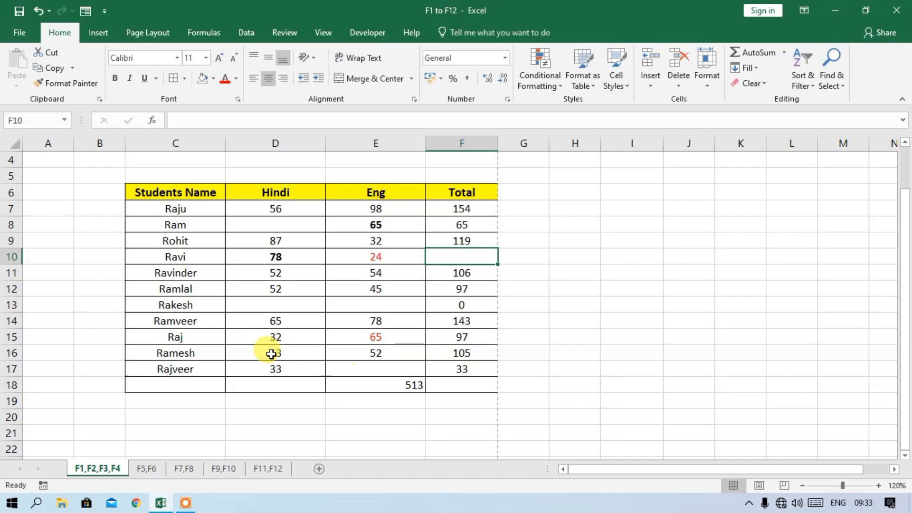
click(278, 319)
key(Delete)
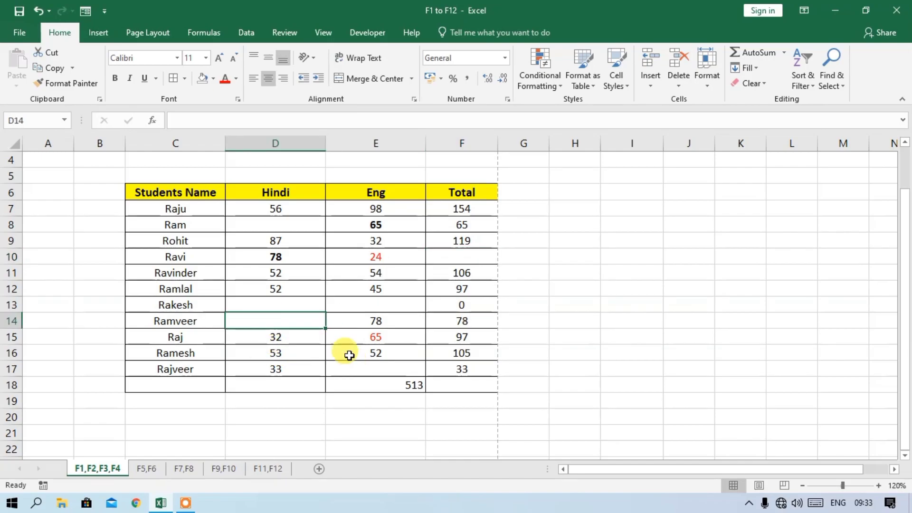
- Starting from cell G18, step backward through the empty cells of the sheet by repeating the last find in reverse
click(517, 384)
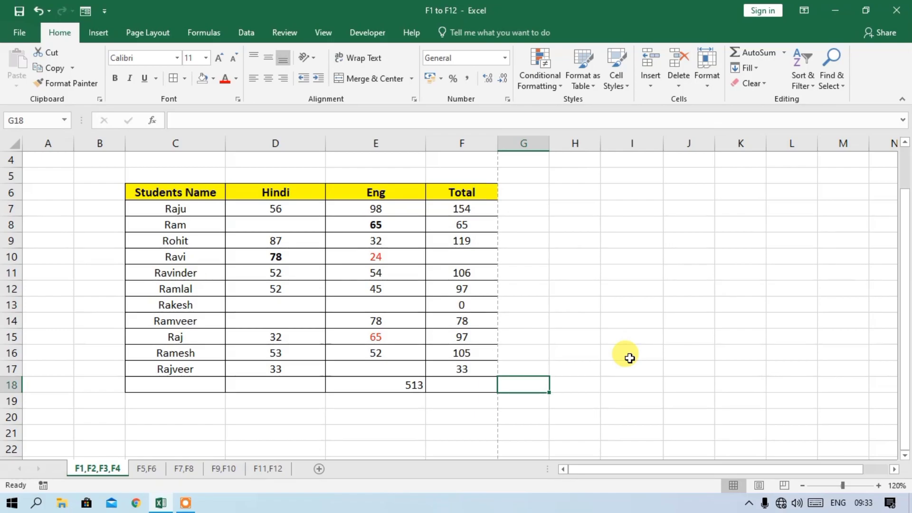
key(ctrl+shift+F4)
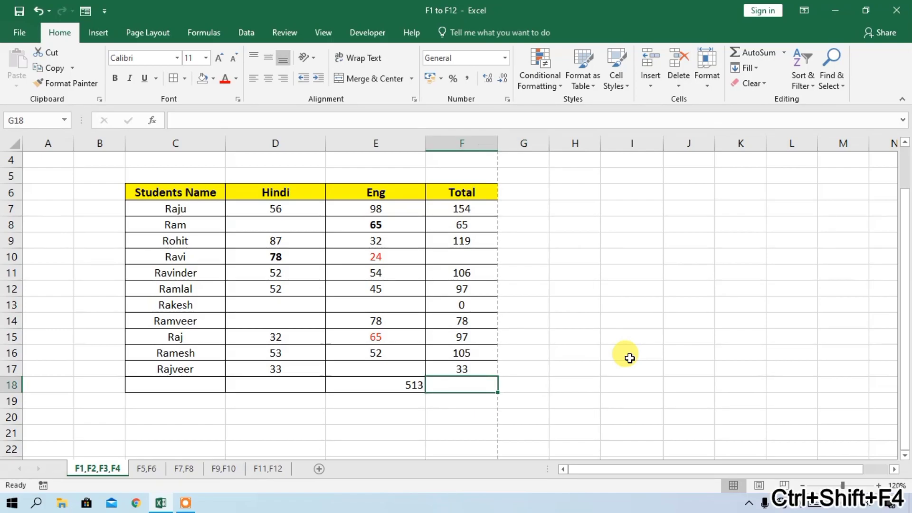
key(ctrl+shift+F4)
key(ctrl+shift+F4)
key(ctrl+shift+F4)
key(ctrl+shift+F4)
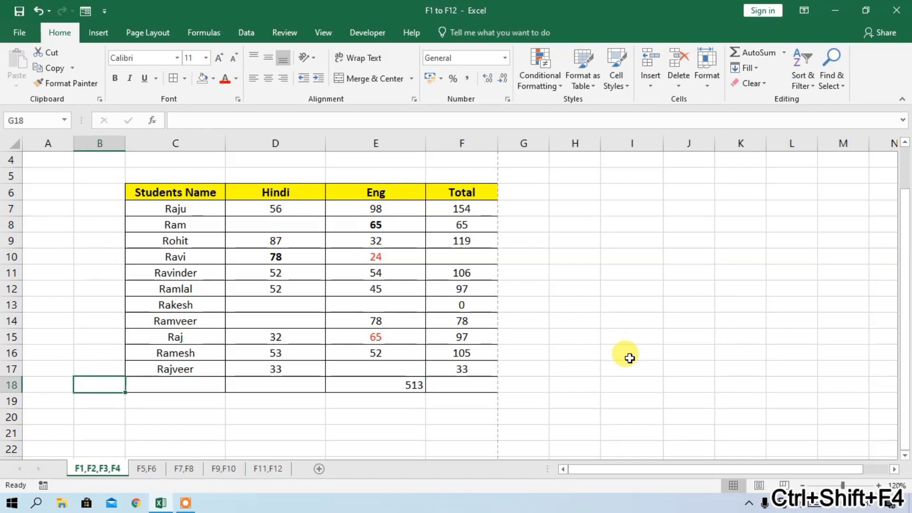
key(ctrl+shift+F4)
key(ctrl+shift+F4)
key(ctrl+shift+F4)
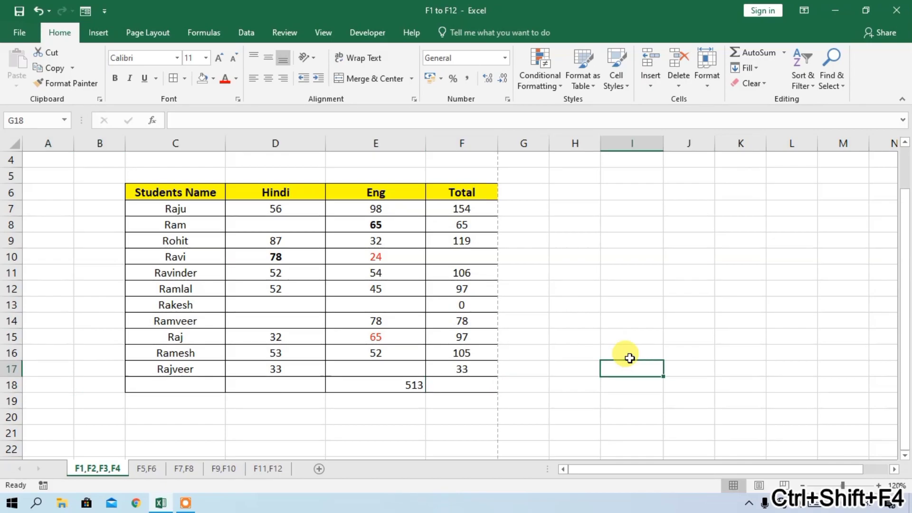
key(ctrl+shift+F4)
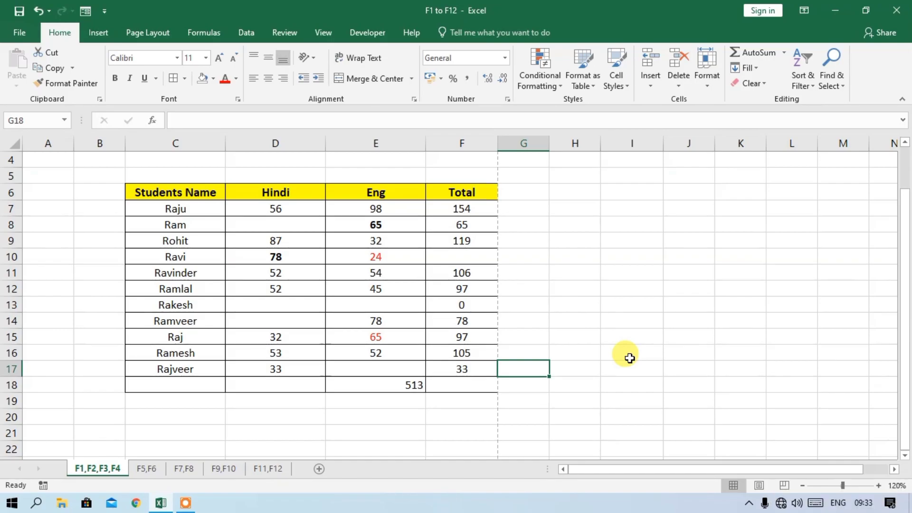
key(ctrl+shift+F4)
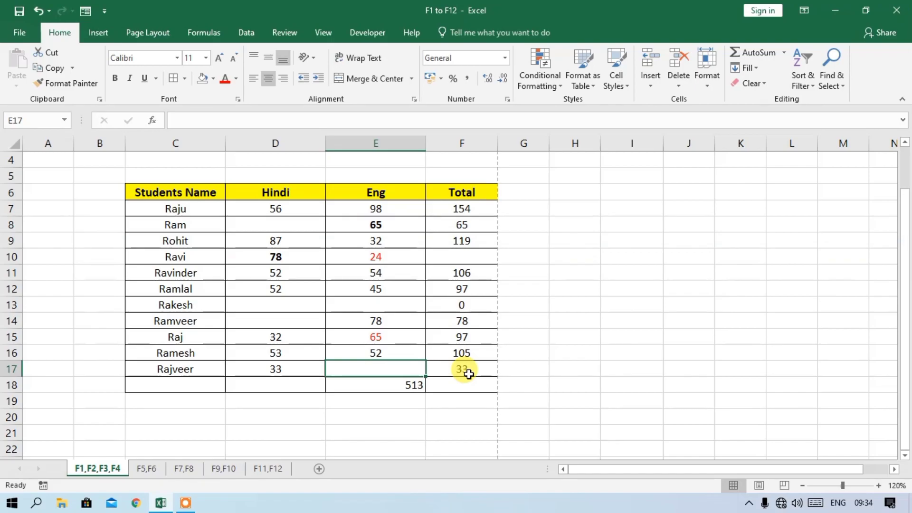
- Starting from cell E17, keep finding the previous empty cell through rows 17 and upward around the marks table
key(Left)
key(Left)
key(Left)
key(ctrl+shift+F4)
key(ctrl+shift+F4)
key(ctrl+shift+F4)
key(ctrl+shift+F4)
key(ctrl+shift+F4)
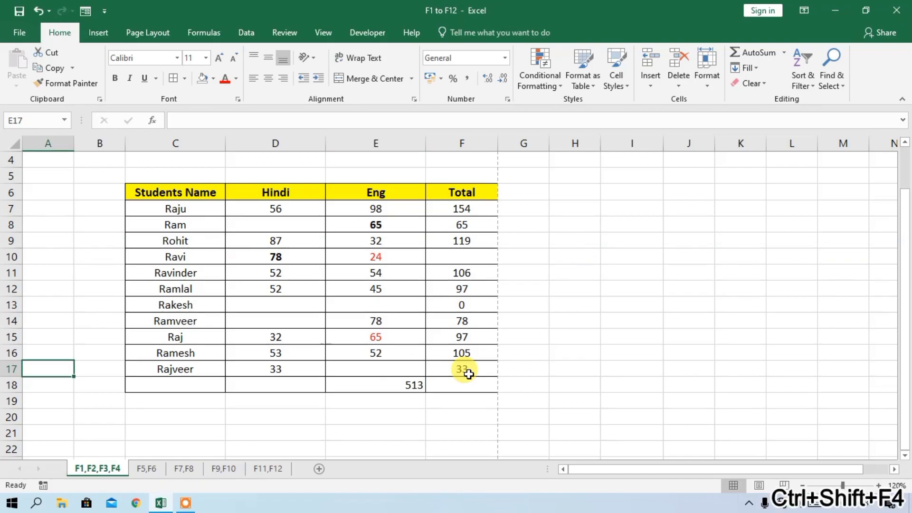
key(ctrl+shift+F4)
key(ctrl+shift+F4)
key(ctrl+shift+F4)
key(ctrl+shift+F4)
key(ctrl+shift+F4)
key(ctrl+shift+F4)
key(ctrl+shift+F4)
key(ctrl+shift+F4)
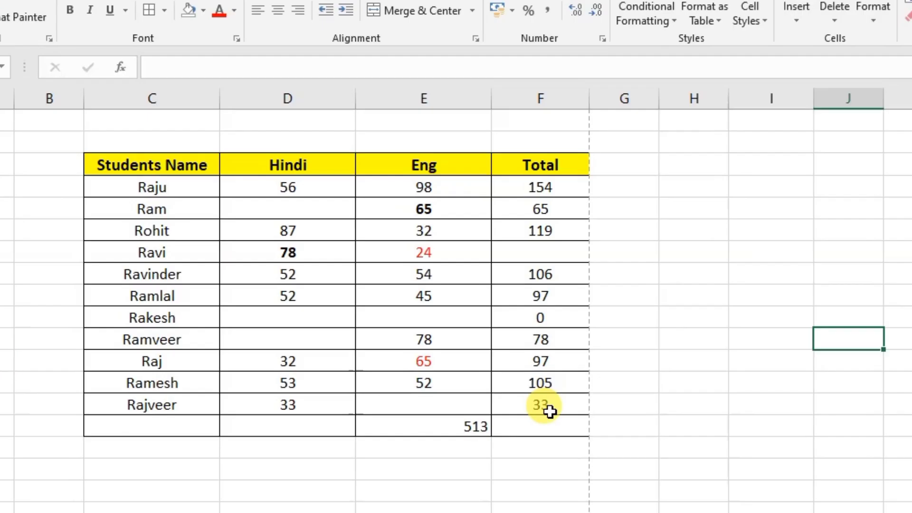
key(ctrl+shift+F4)
key(ctrl+shift+F4)
key(ctrl+shift+F4)
key(ctrl+shift+F4)
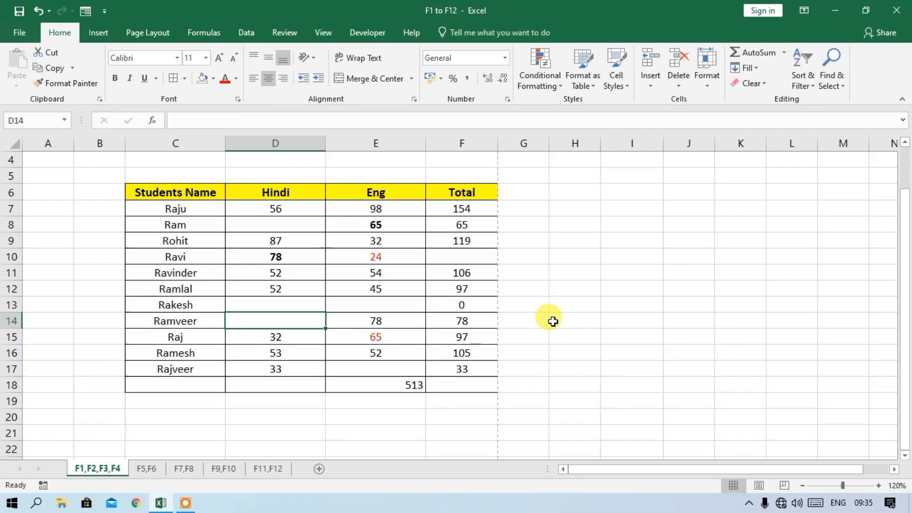
key(ctrl+f)
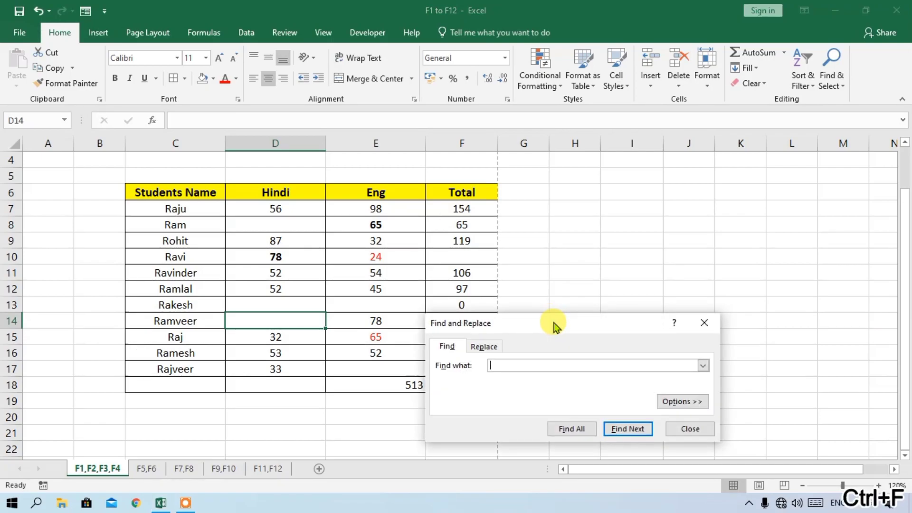
drag(554, 324, 591, 185)
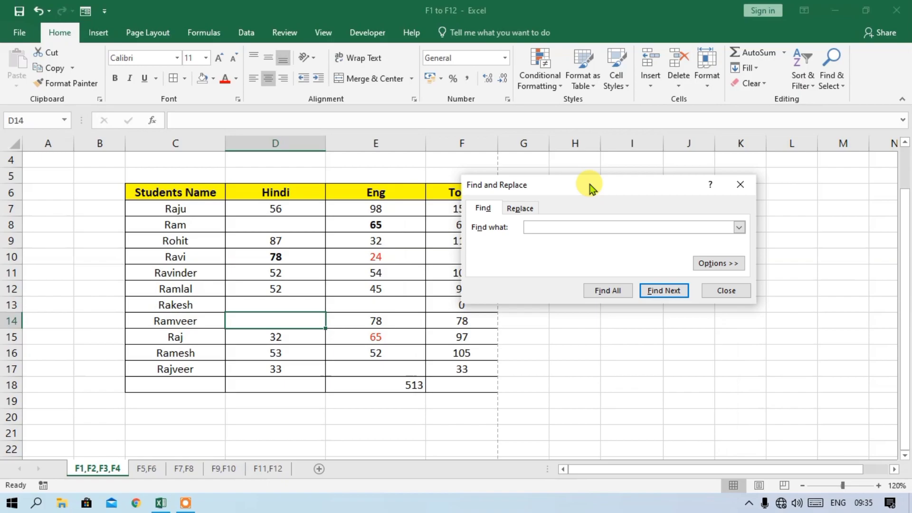
click(740, 185)
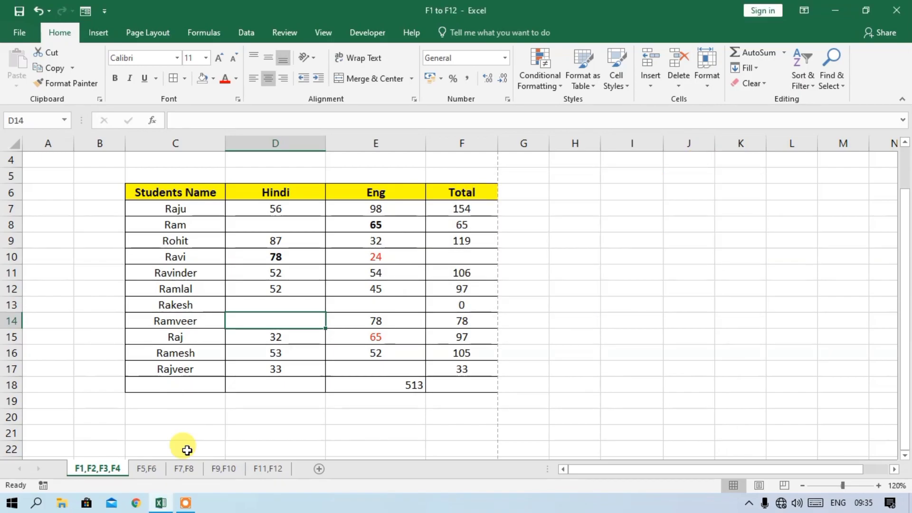
- Go to the F5,F6 sheet, search for "ram" from cell H13, and close the Find and Replace dialog
click(152, 472)
click(394, 300)
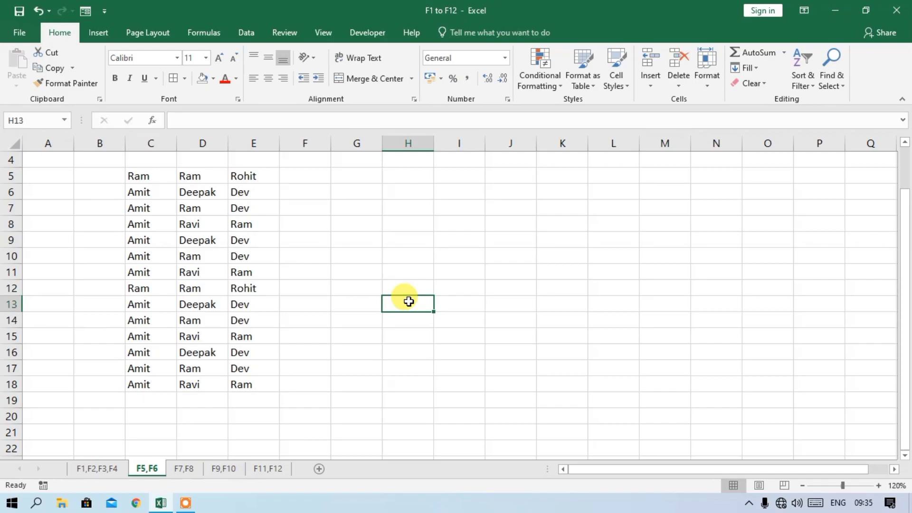
key(ctrl+f)
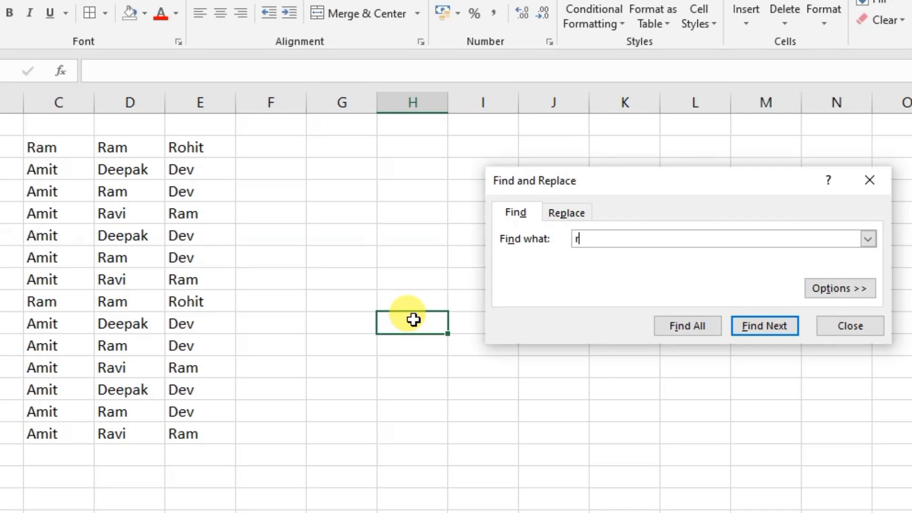
text(ram)
click(761, 331)
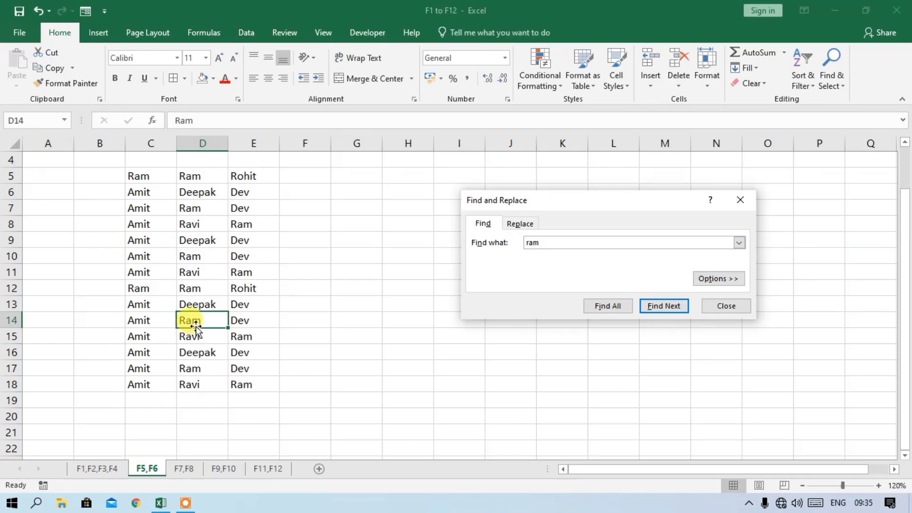
click(751, 199)
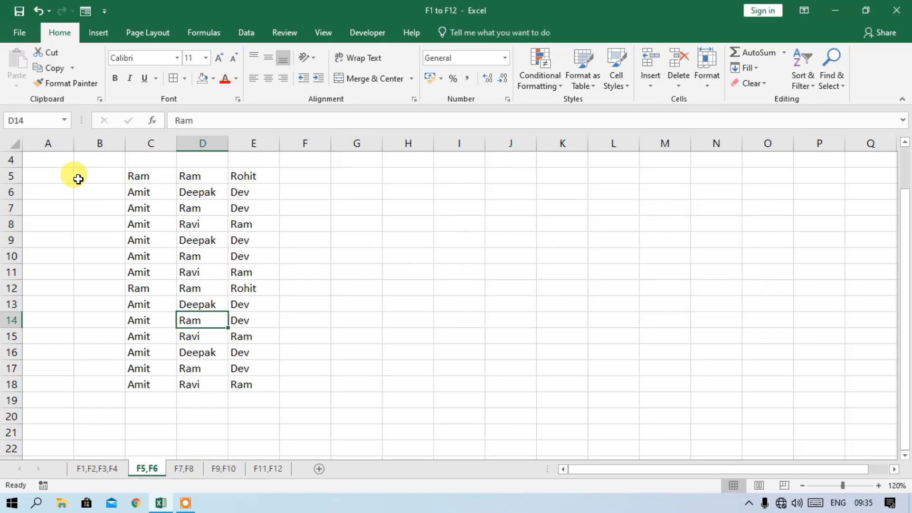
- Starting from cell A5, step backward through the "ram" matches from E18 up to C12
click(64, 175)
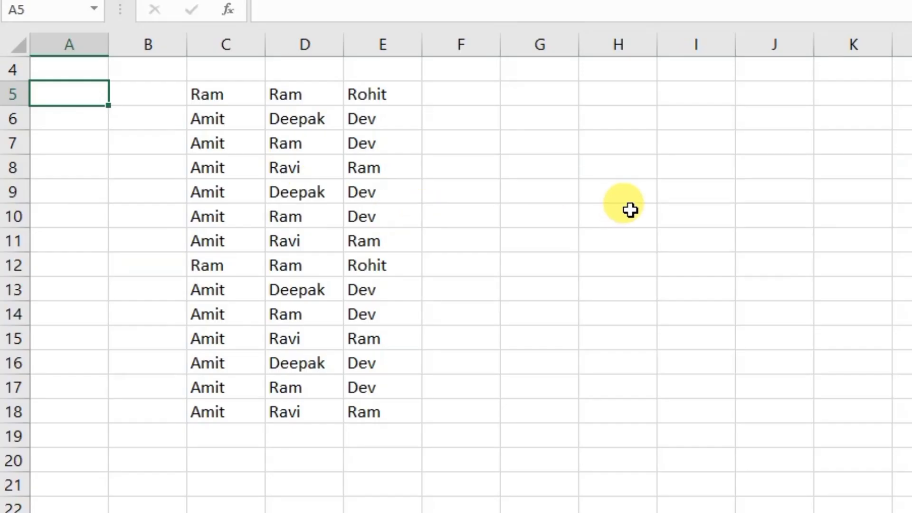
key(ctrl+End)
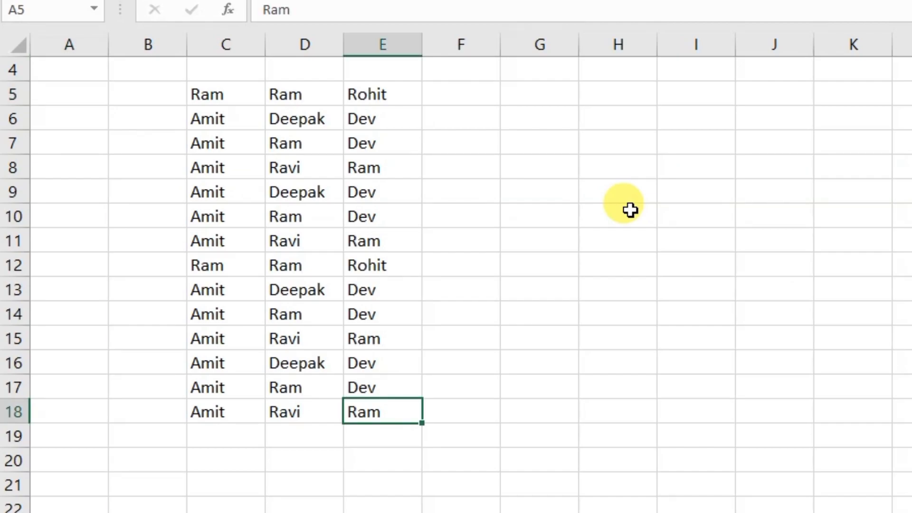
key(Up)
key(Left)
key(Right)
key(Up)
key(Up)
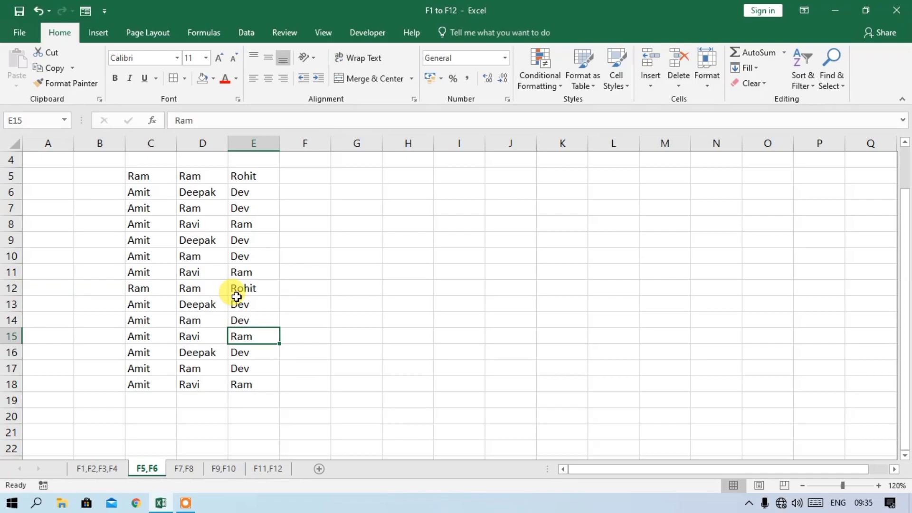
key(ctrl+shift+F4)
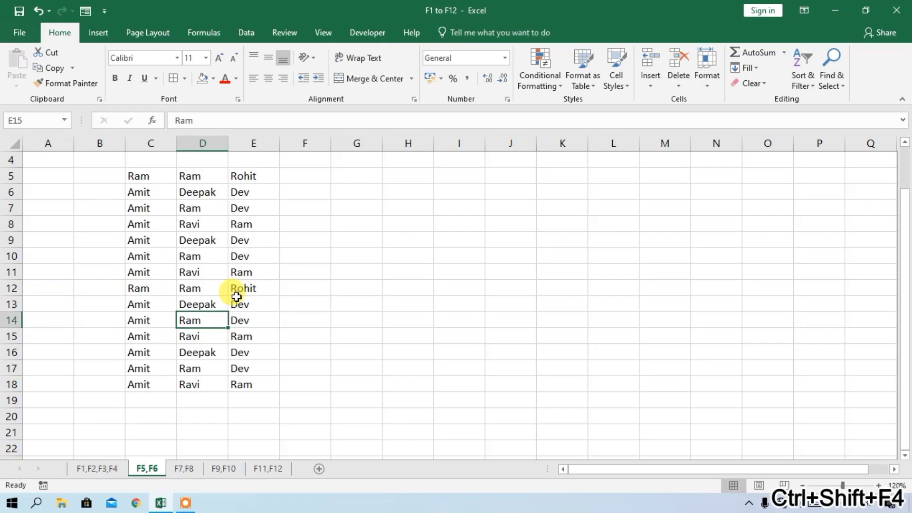
key(ctrl+shift+F4)
key(ctrl+shift+F4)
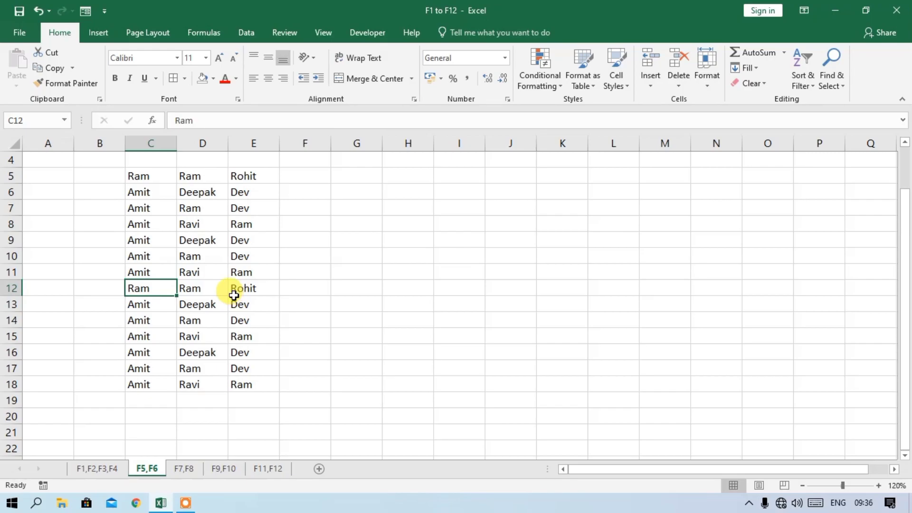
- Return to cell A5 and find the previous "ram" matches again, stopping at C12
click(64, 177)
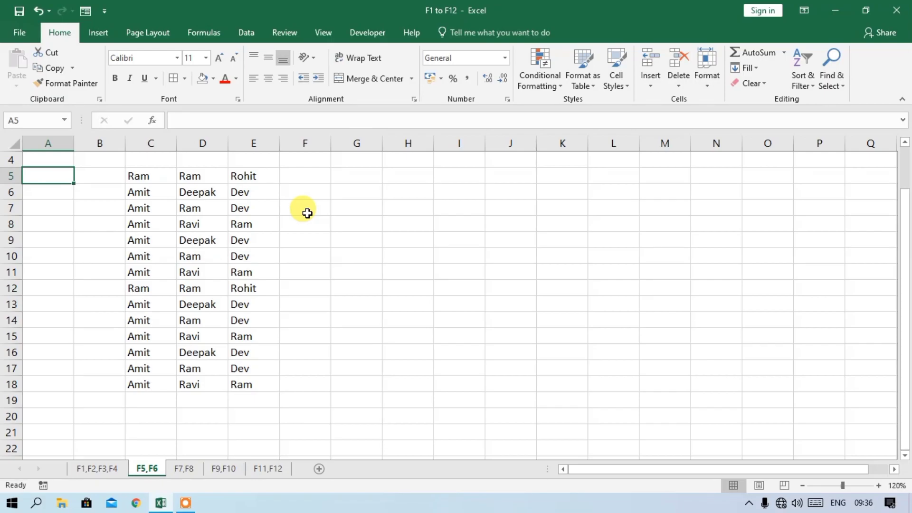
key(ctrl+shift+F4)
key(ctrl+shift+F4)
key(ctrl+shift+F4)
key(ctrl+shift+F4)
key(ctrl+shift+F4)
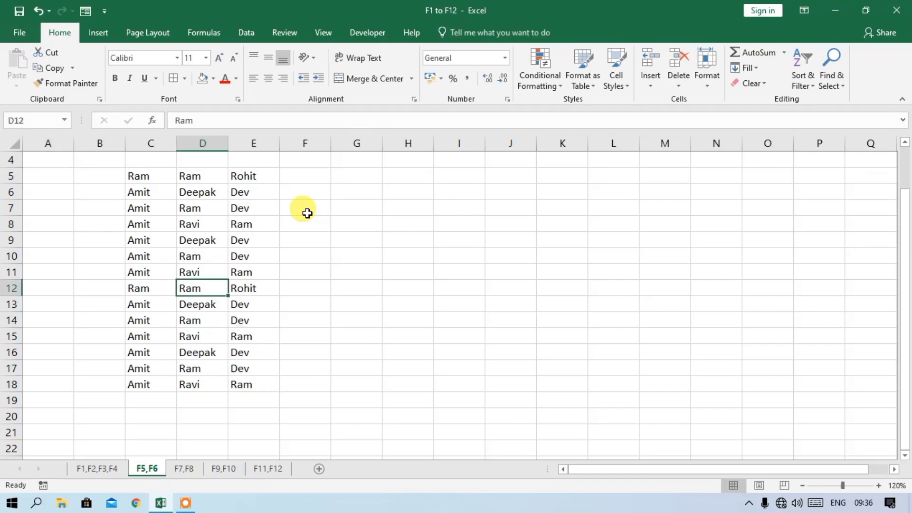
key(ctrl+shift+F4)
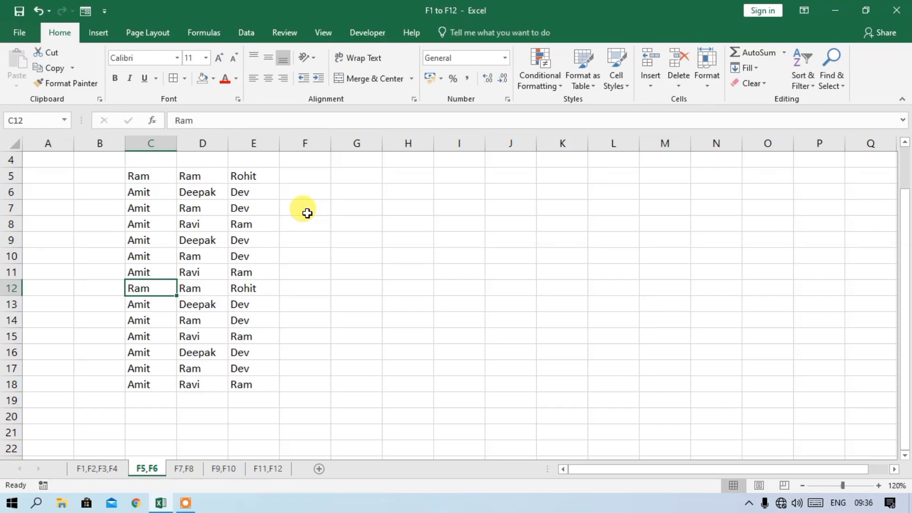
- Step forward through the "ram" matches from C12 to E18 and continue from the beginning of the list
key(Right)
key(Down)
key(Down)
key(Down)
key(Right)
key(Down)
key(Down)
key(Left)
key(Down)
key(Right)
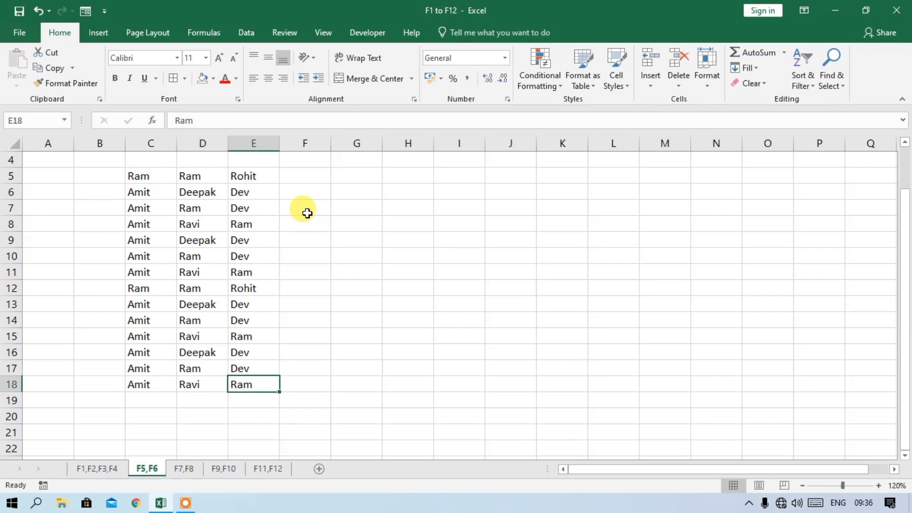
key(ctrl+Up)
key(ctrl+Left)
key(Down)
key(Down)
key(Right)
key(Down)
key(Right)
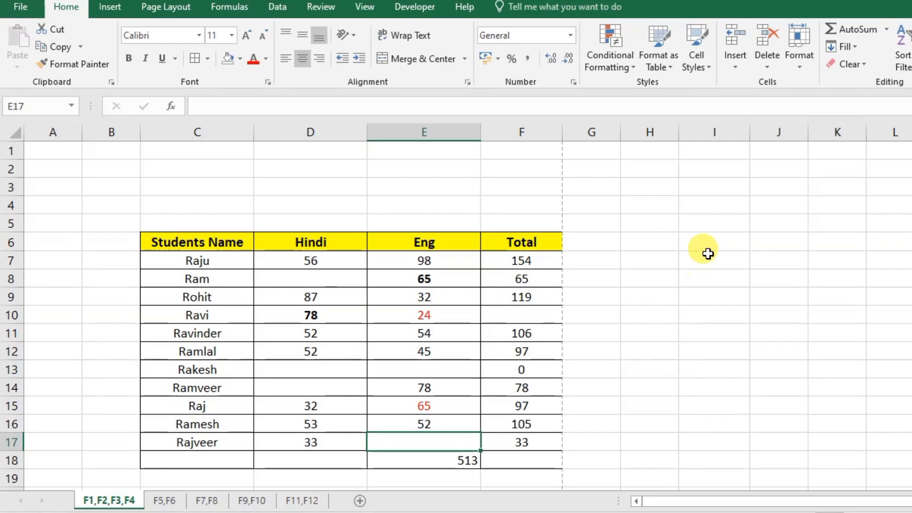
- On the F1,F2,F3,F4 sheet, enter 5 in cell I4 and 85 as Ravi's total in F10
click(721, 206)
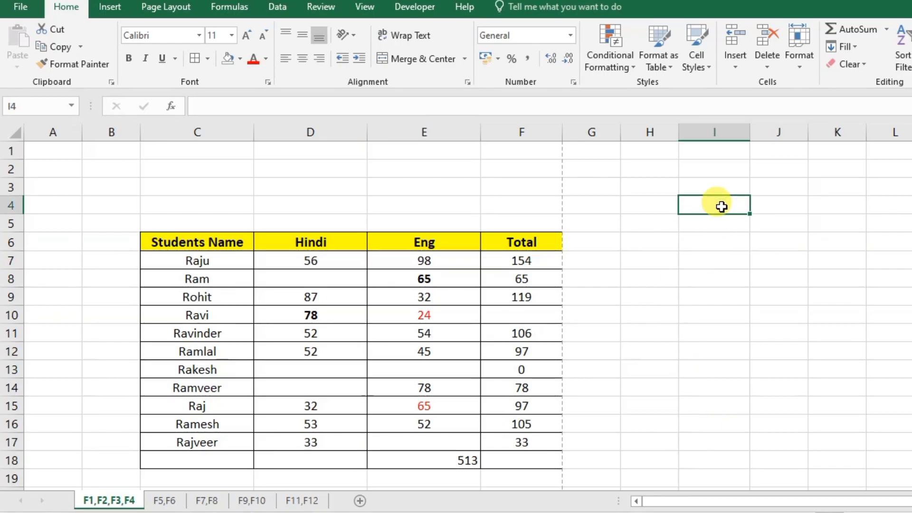
text(5)
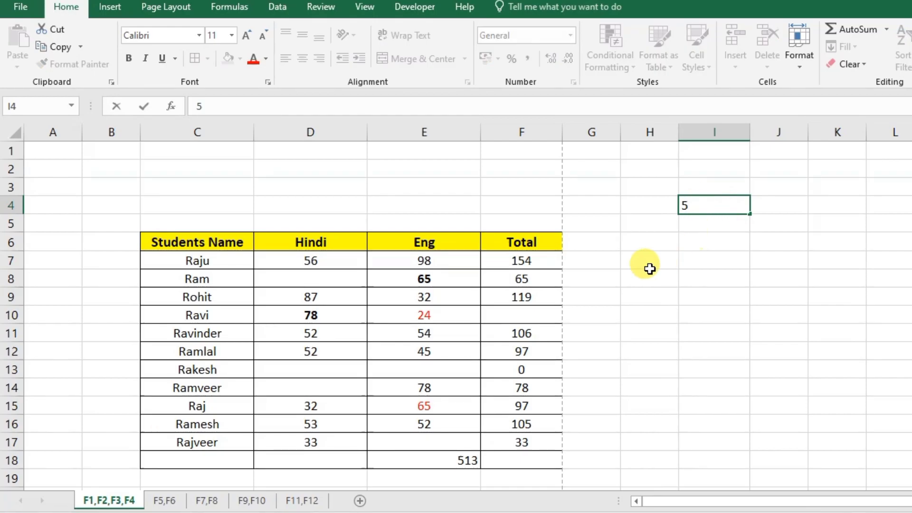
click(535, 313)
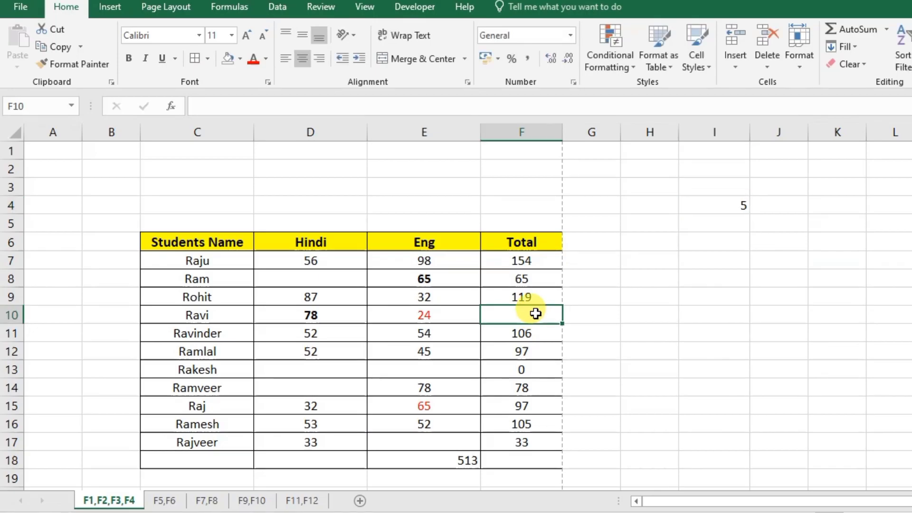
text(85)
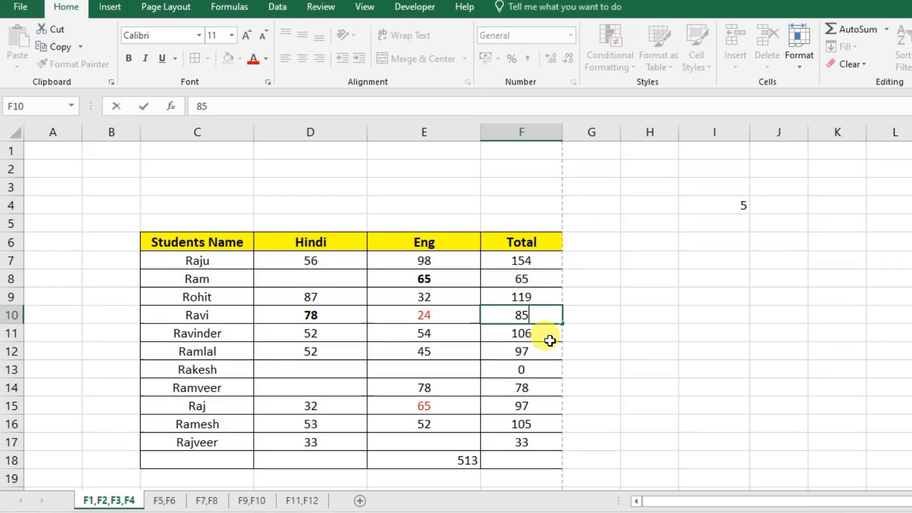
click(537, 369)
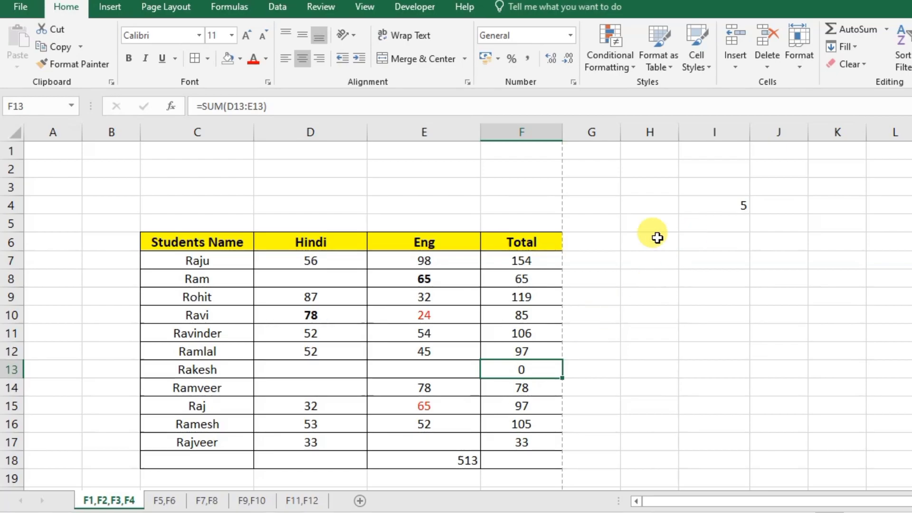
- Enter the formula =F7+I4 in cell G7 beside Raju's total
click(607, 265)
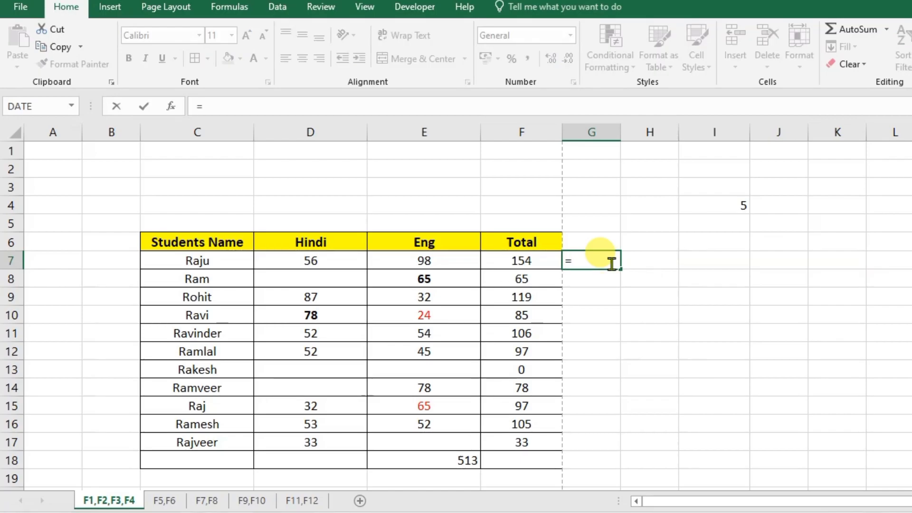
click(522, 260)
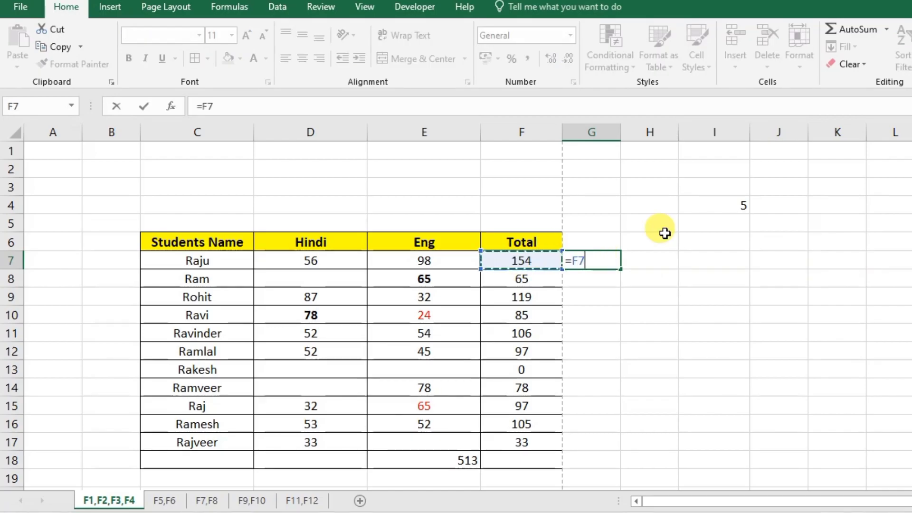
text(+)
click(720, 205)
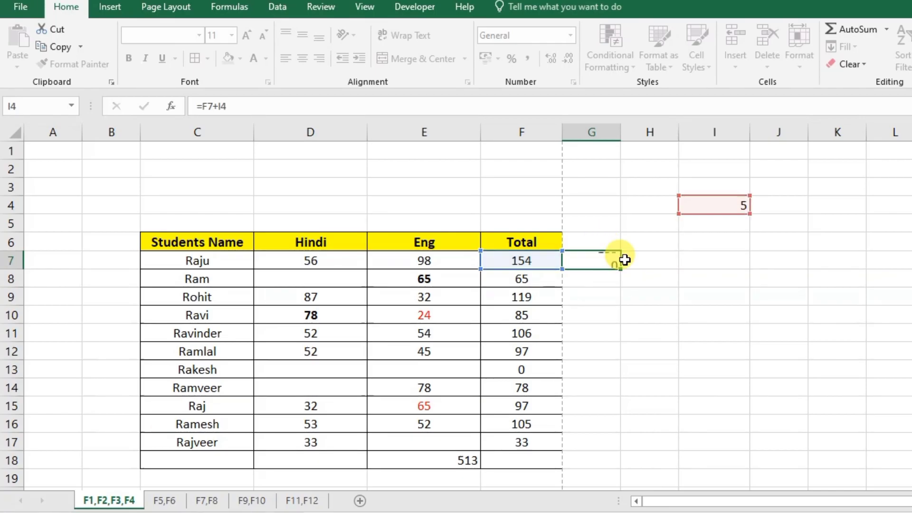
key(Return)
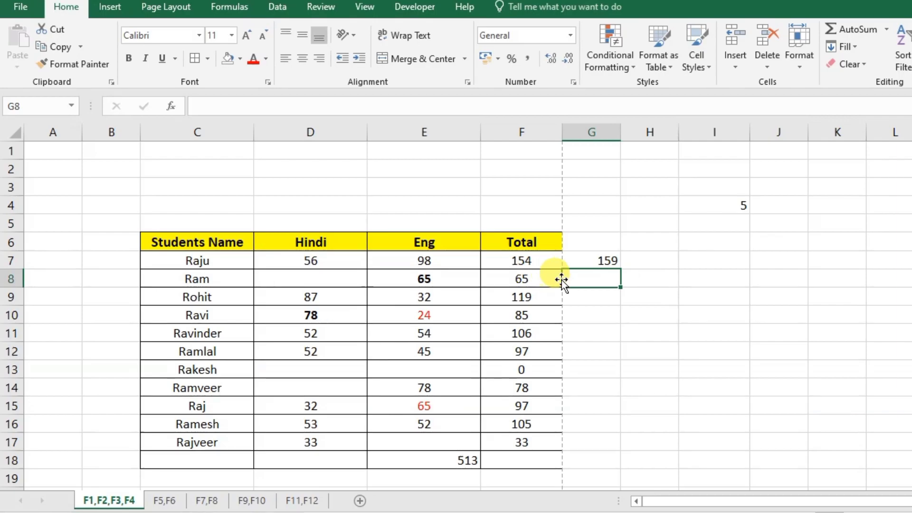
- Fill the formula in G7 down to G16 and inspect the cell references in G12 and G16
click(587, 261)
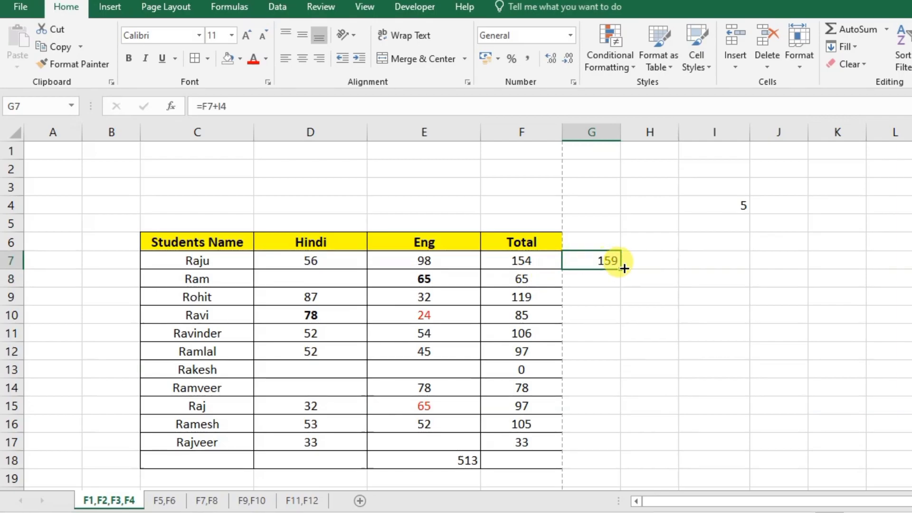
drag(621, 270, 589, 422)
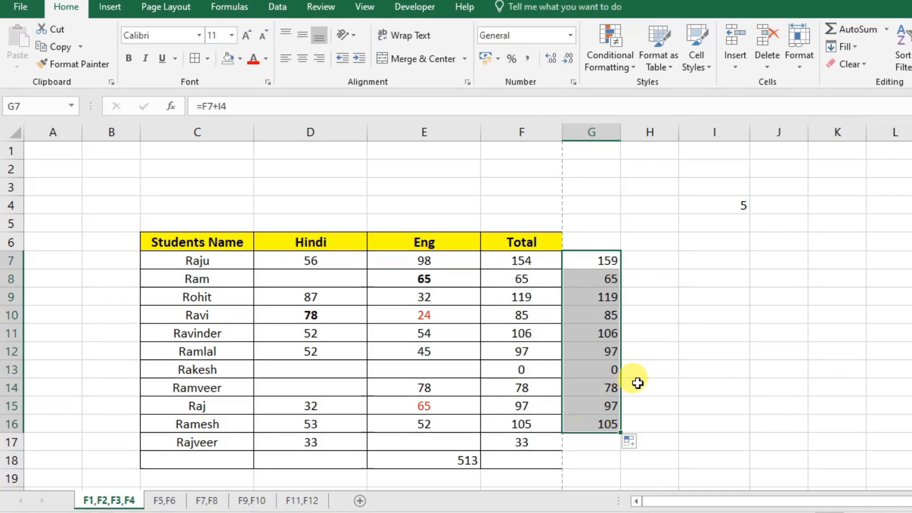
click(599, 354)
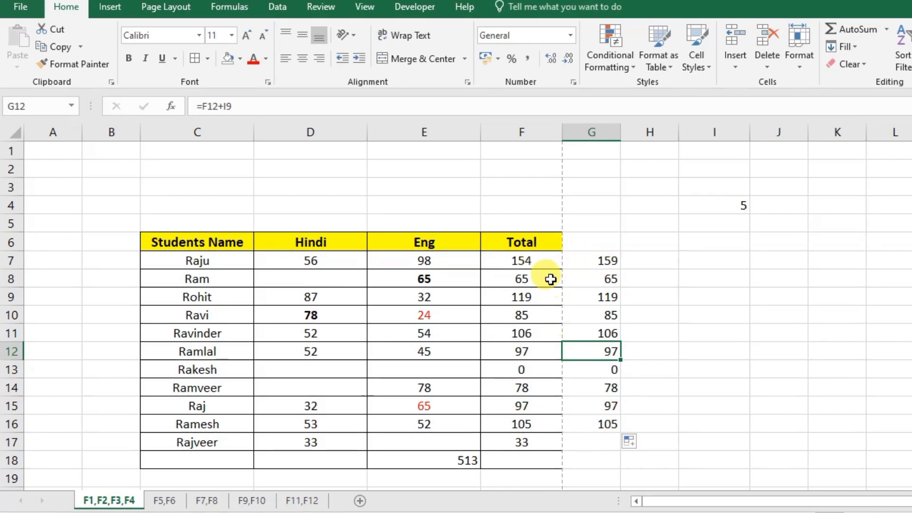
click(591, 422)
double_click(606, 424)
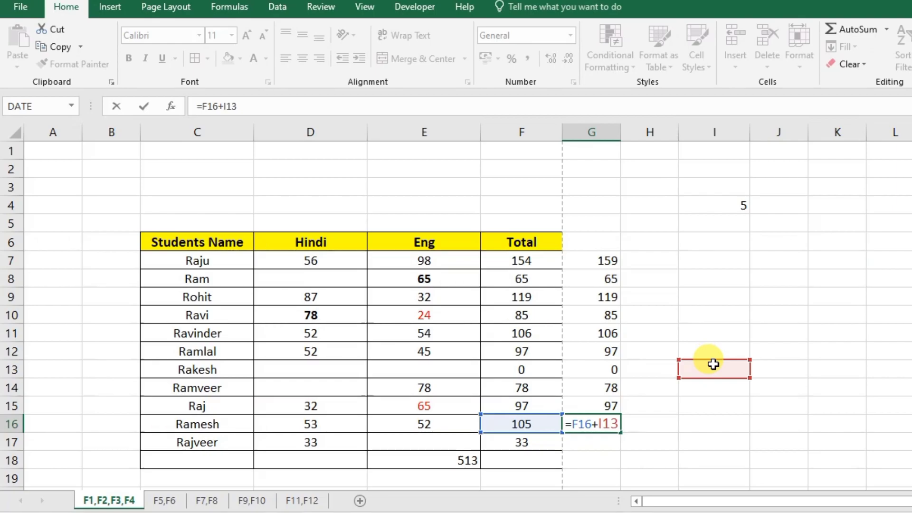
key(Return)
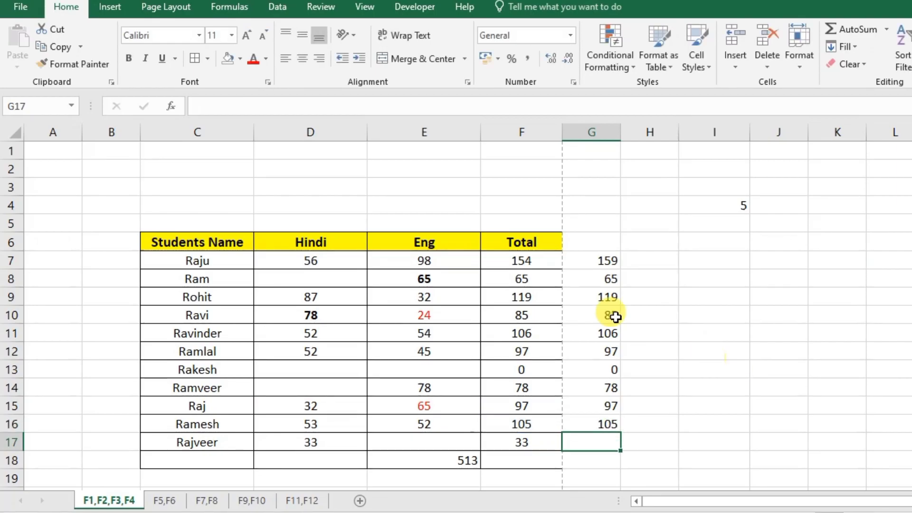
- Clear G8:G16 and make the I4 reference in G7 absolute so the formula reads =F7+$I$4
drag(601, 278, 604, 425)
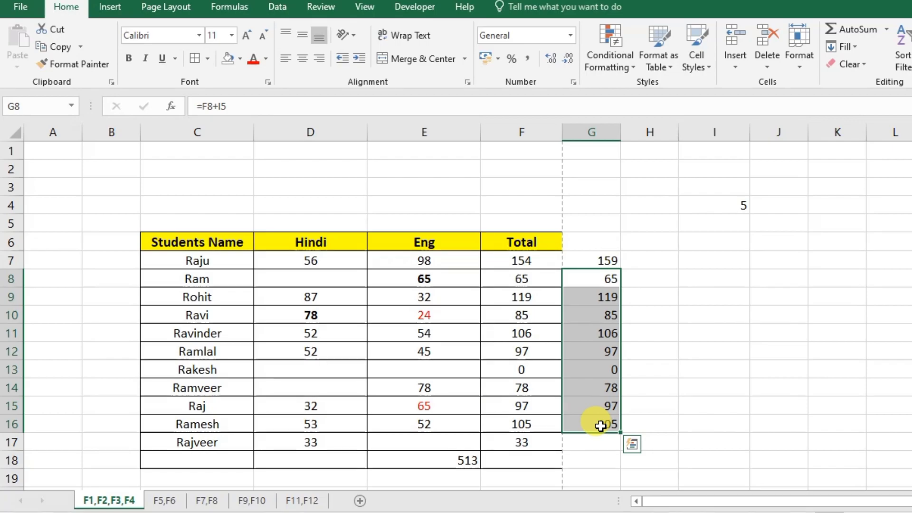
key(Delete)
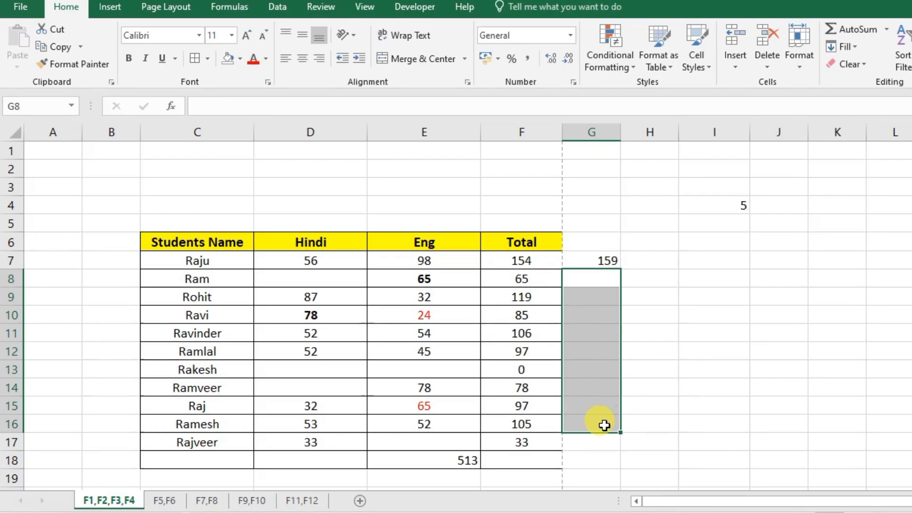
click(606, 261)
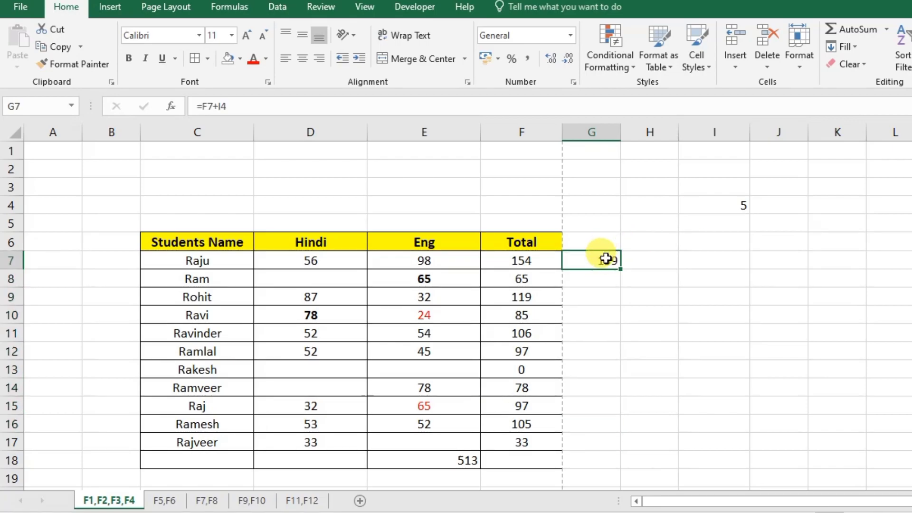
double_click(607, 259)
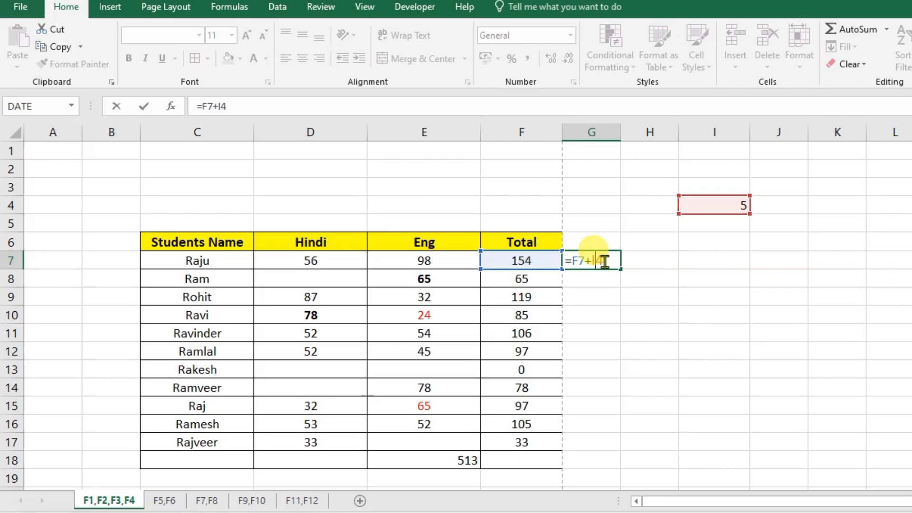
key(F4)
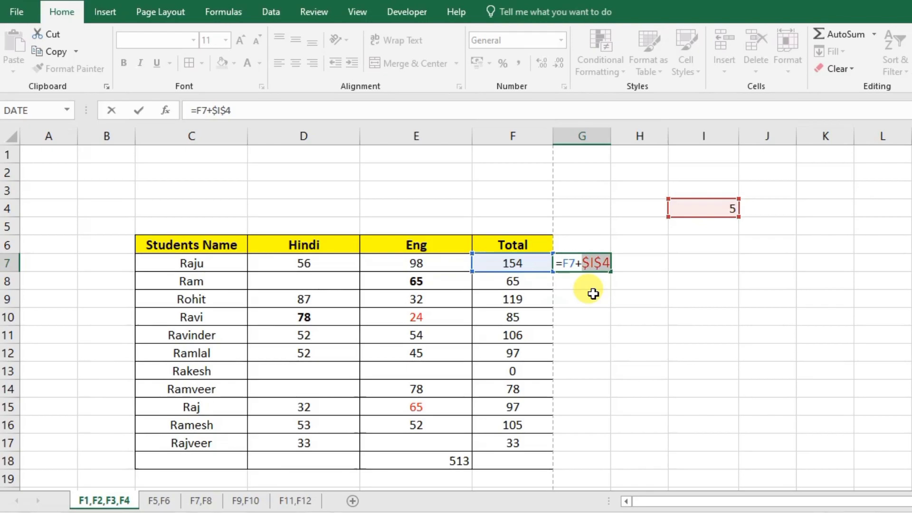
key(Return)
- Fill the absolute-reference formula from G7 down to G16 and check the references in G16
click(591, 264)
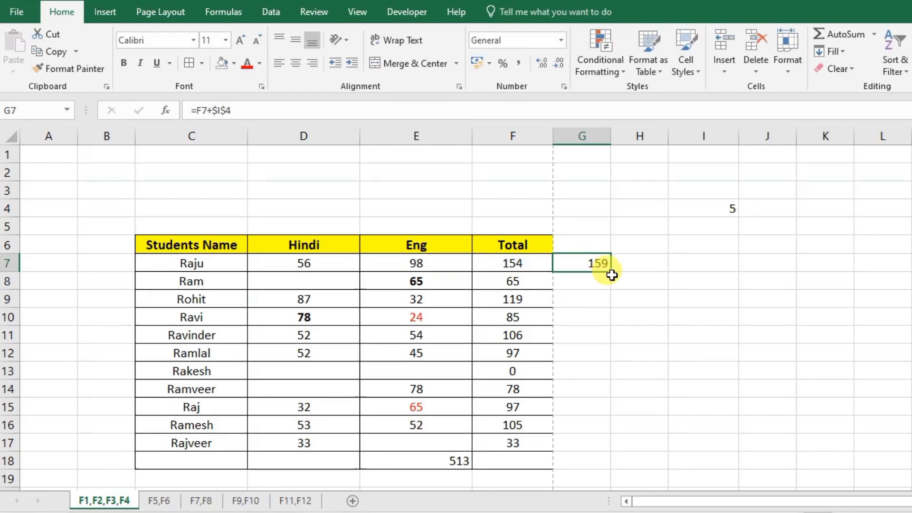
drag(611, 271, 594, 437)
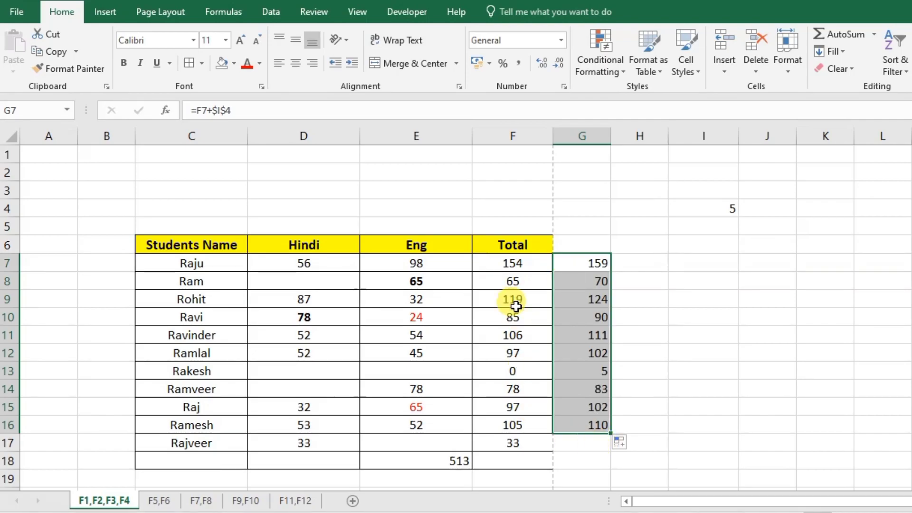
click(639, 262)
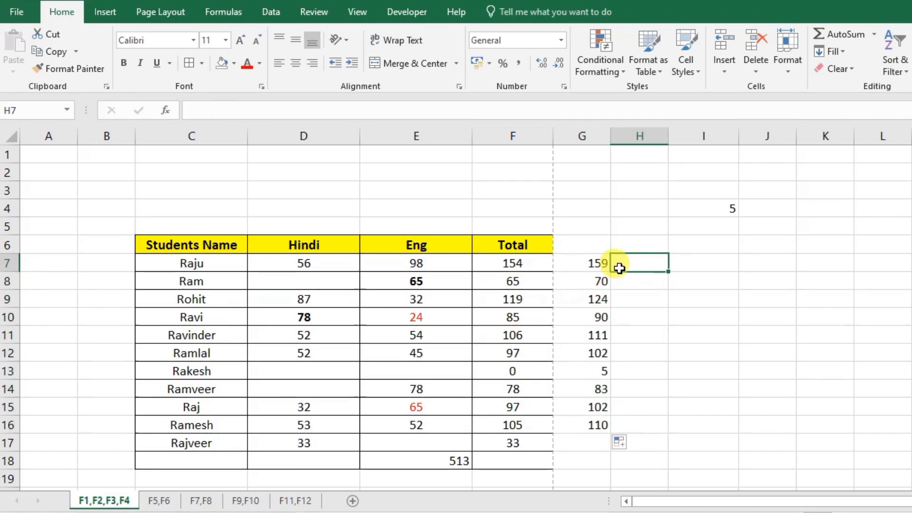
double_click(575, 424)
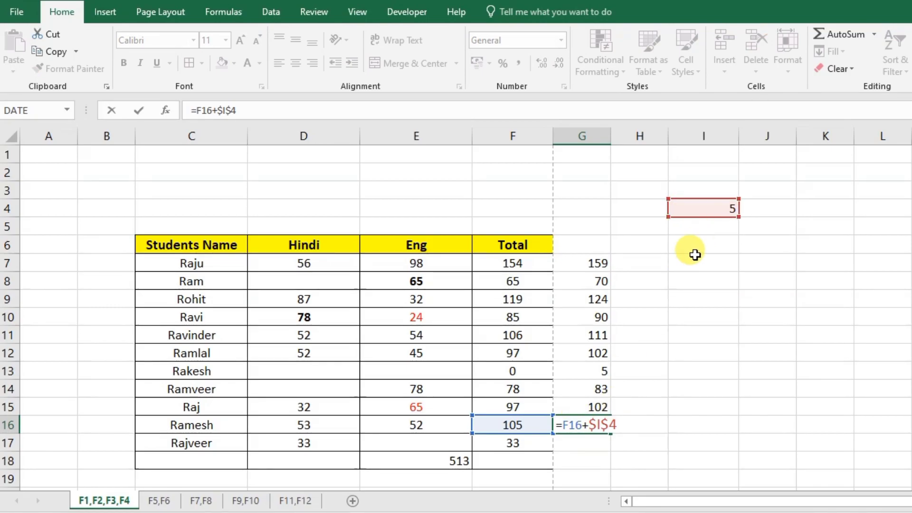
key(Return)
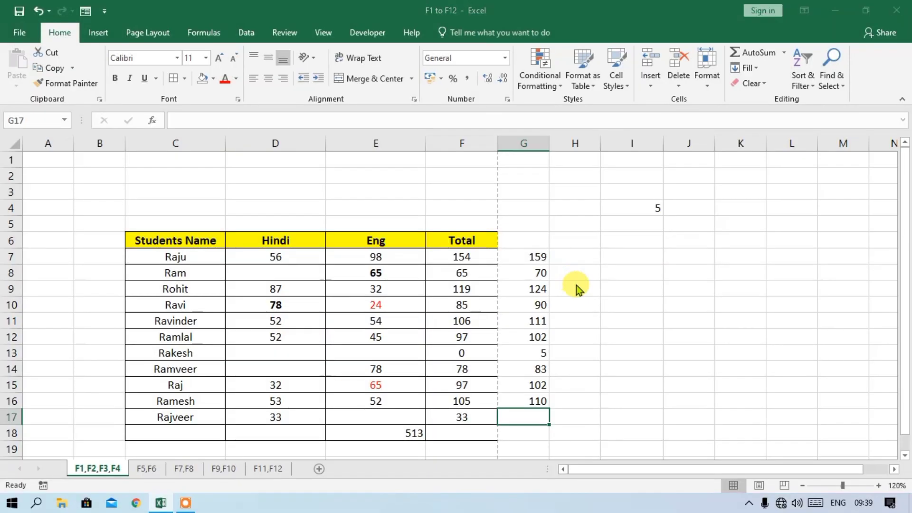
- Use Go To to select the named range Hindi, and clear the selection by moving to cell I8
key(F5)
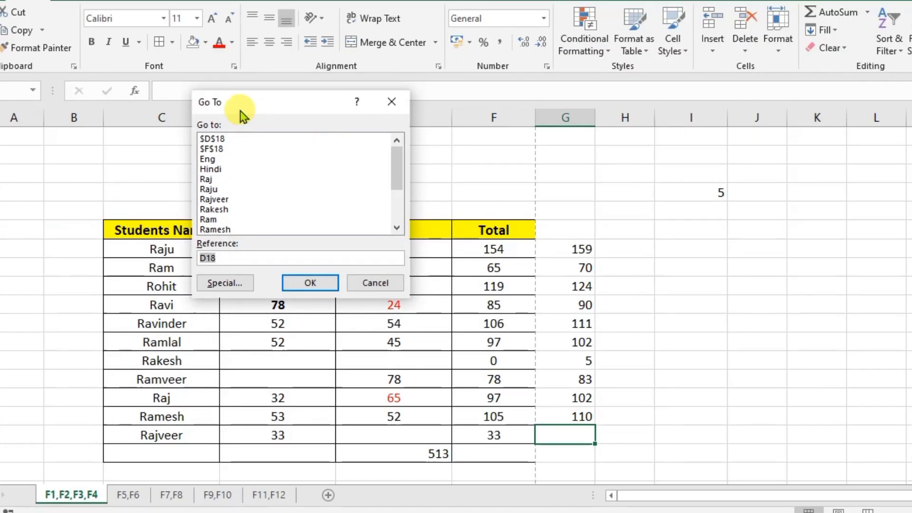
drag(247, 101, 668, 126)
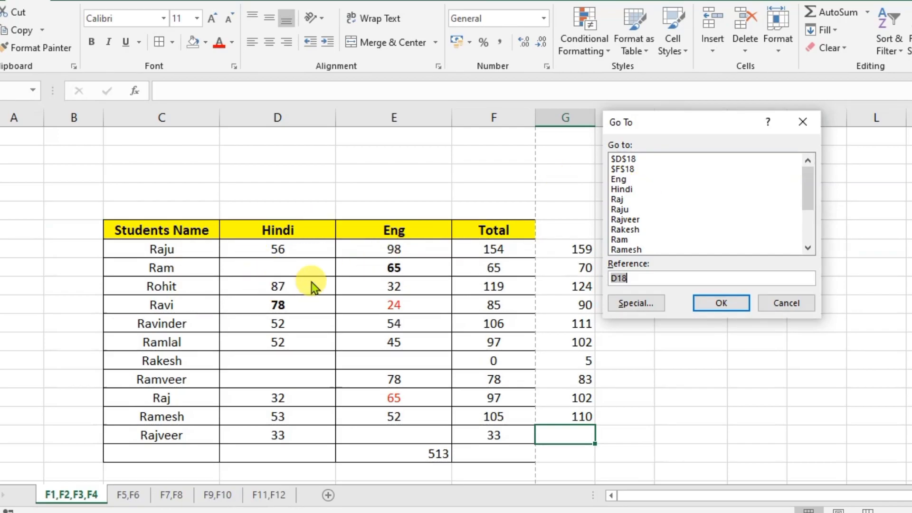
click(621, 189)
click(724, 302)
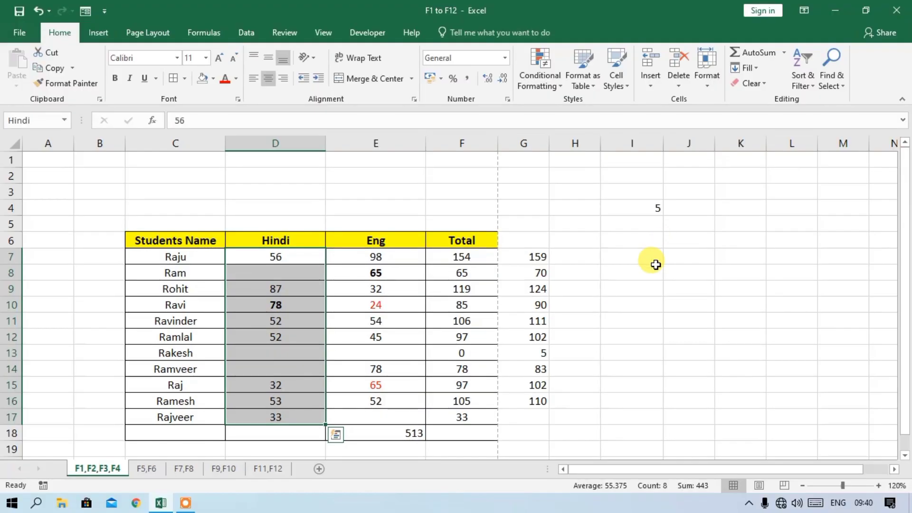
click(686, 268)
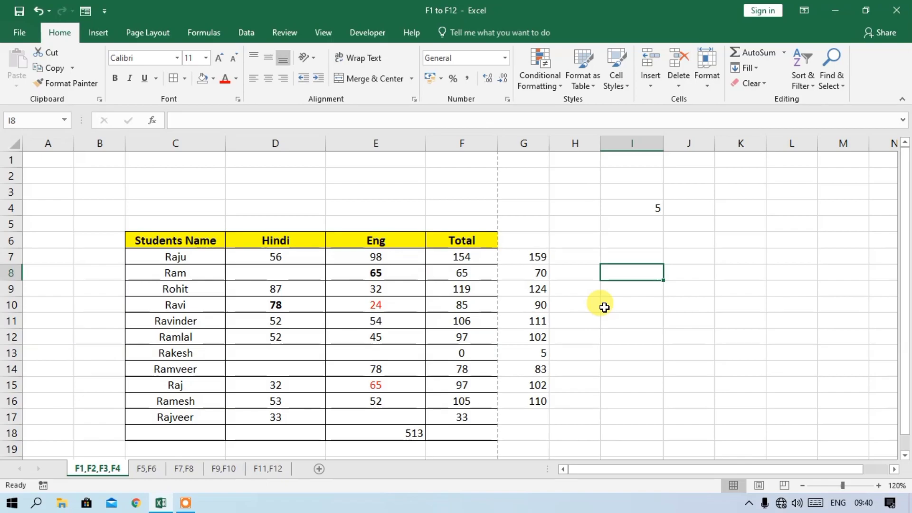
- Open the Go To Special options from Go To, review them and close without choosing one
key(F5)
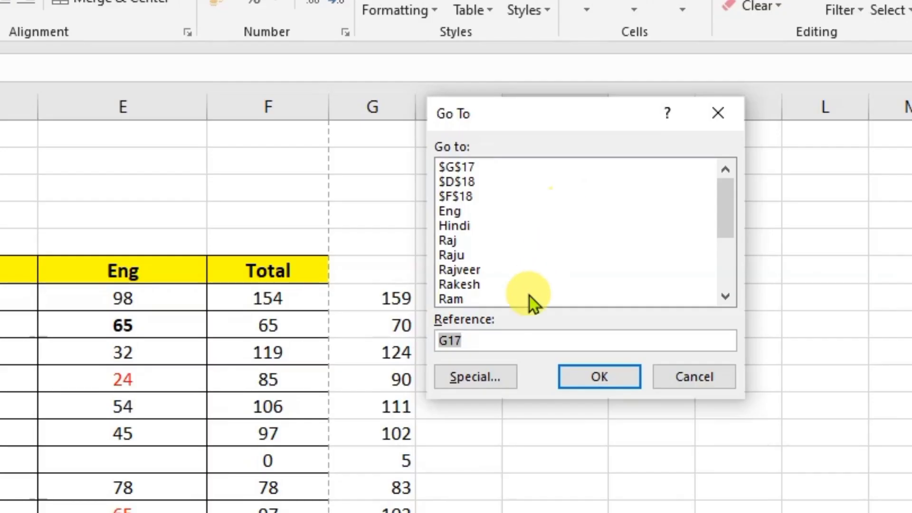
click(506, 374)
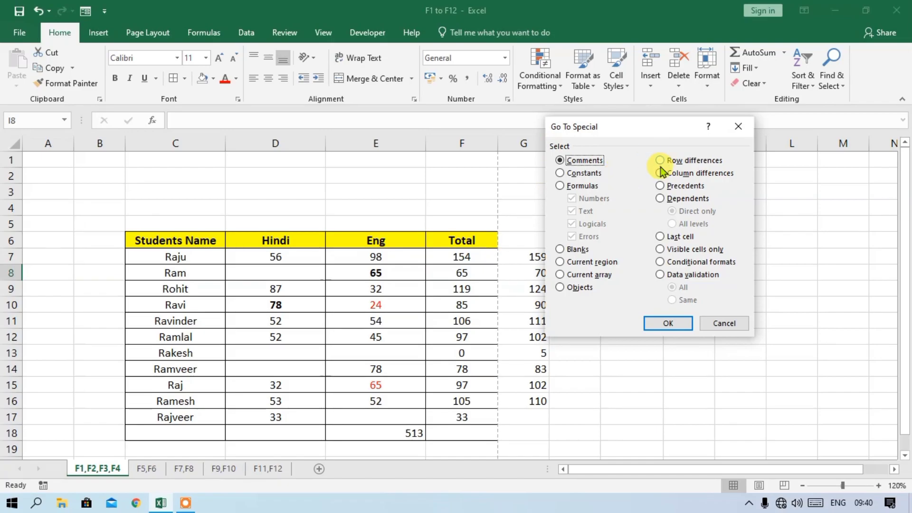
click(736, 128)
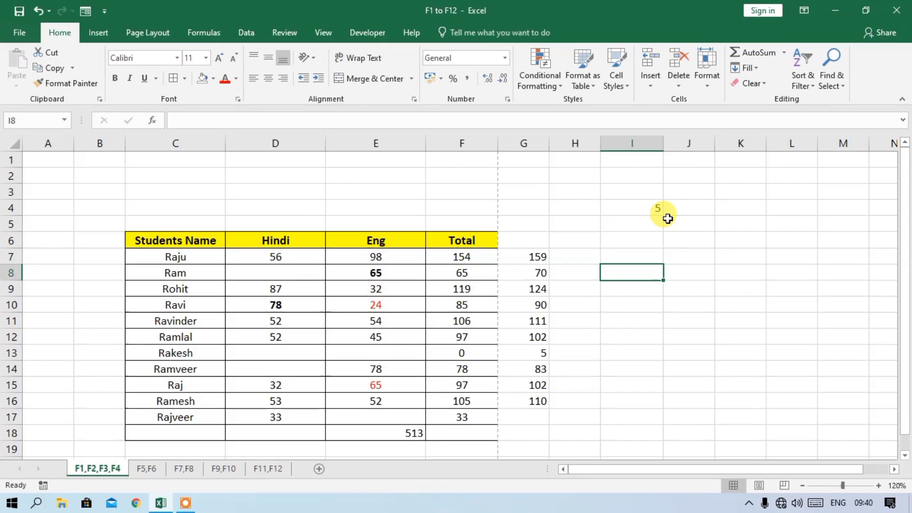
- Restore the workbook window to its smaller size and maximize it again
key(ctrl+F5)
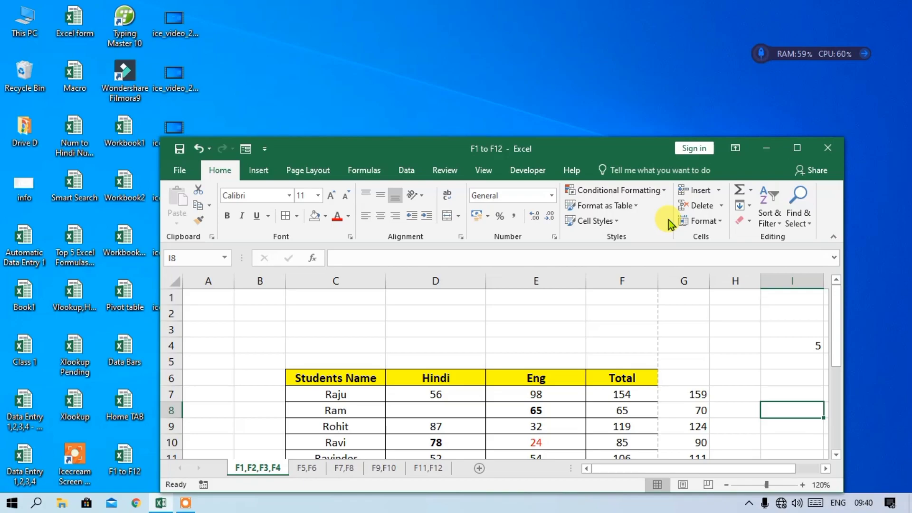
click(798, 149)
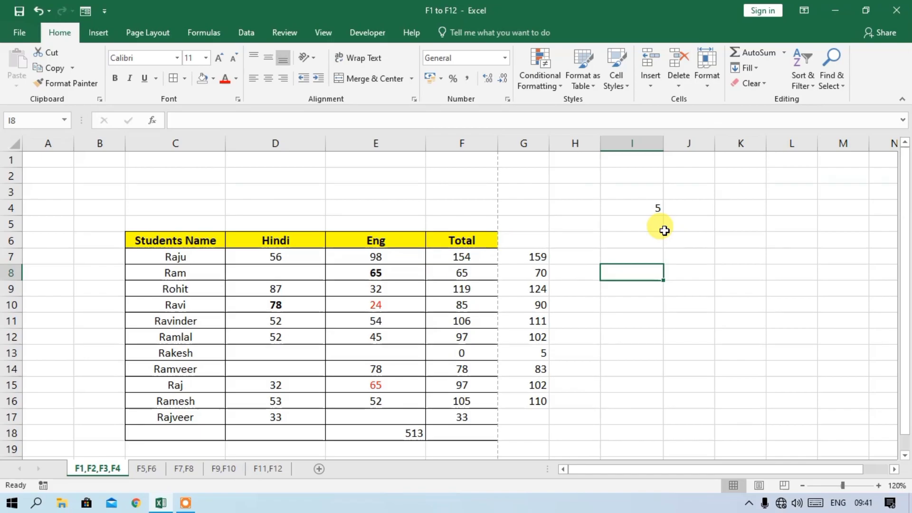
- Display Find and Replace with each of its two shortcuts, closing it each time without searching
key(shift+F4)
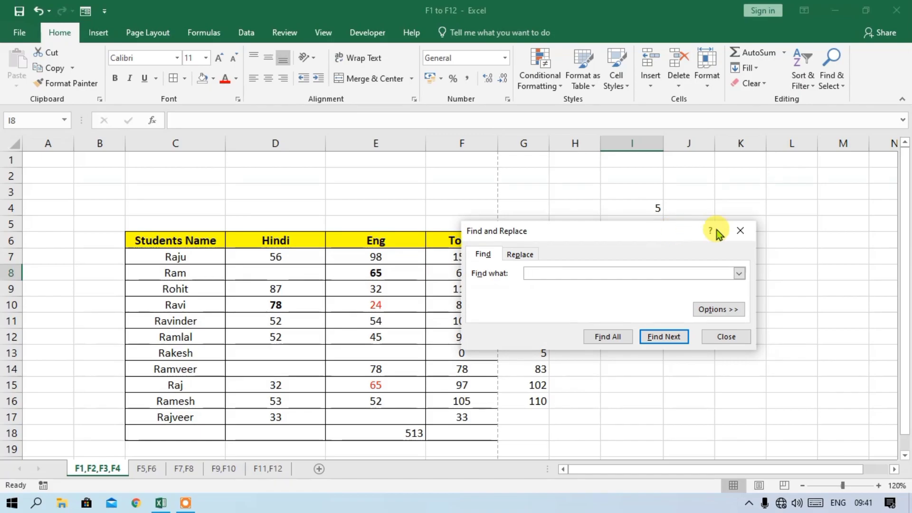
click(740, 230)
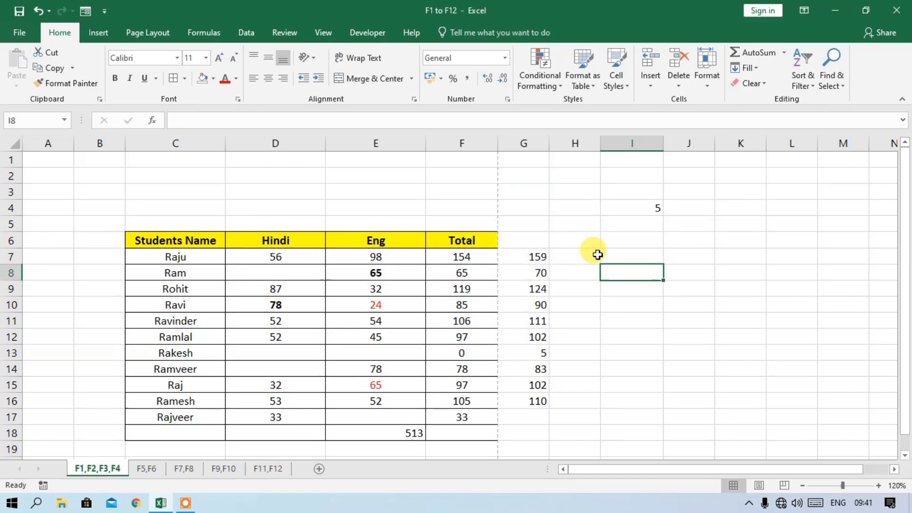
key(ctrl+f)
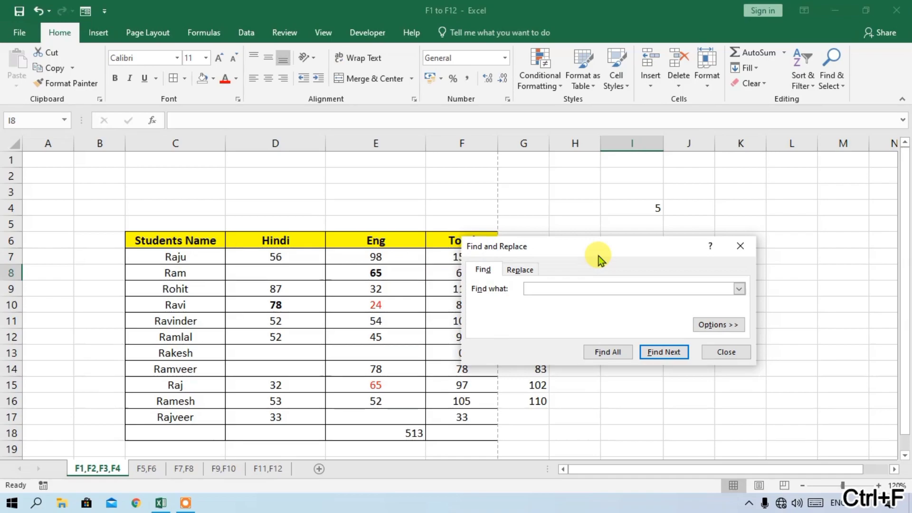
click(740, 246)
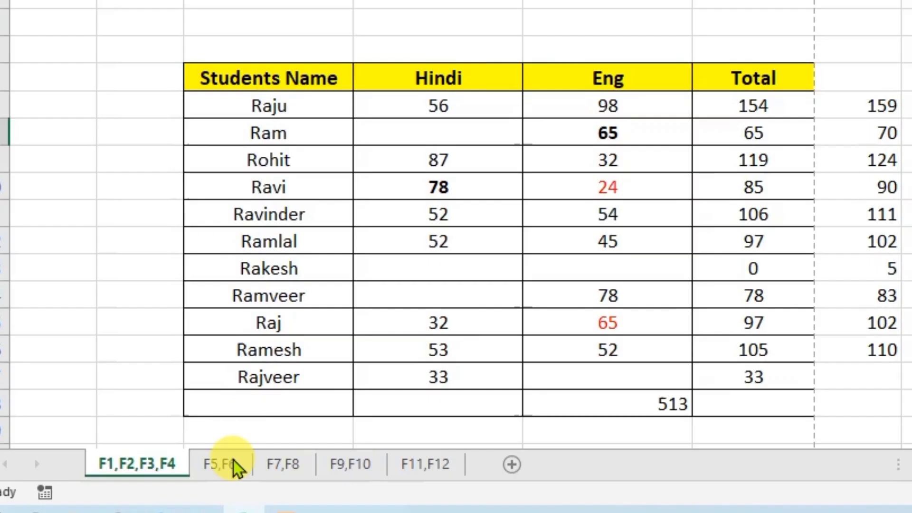
- Go to the F5,F6 sheet and cycle the focus through the status bar, ribbon and sheet tabs
click(219, 475)
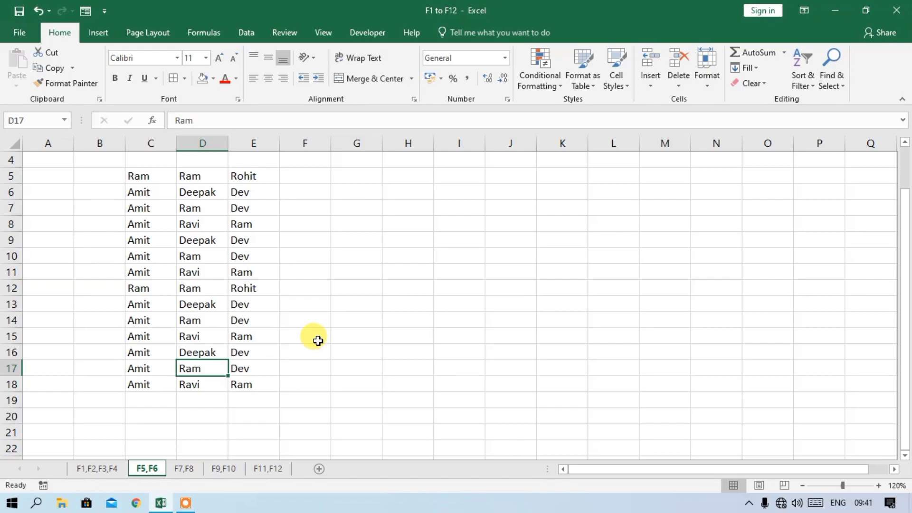
key(F6)
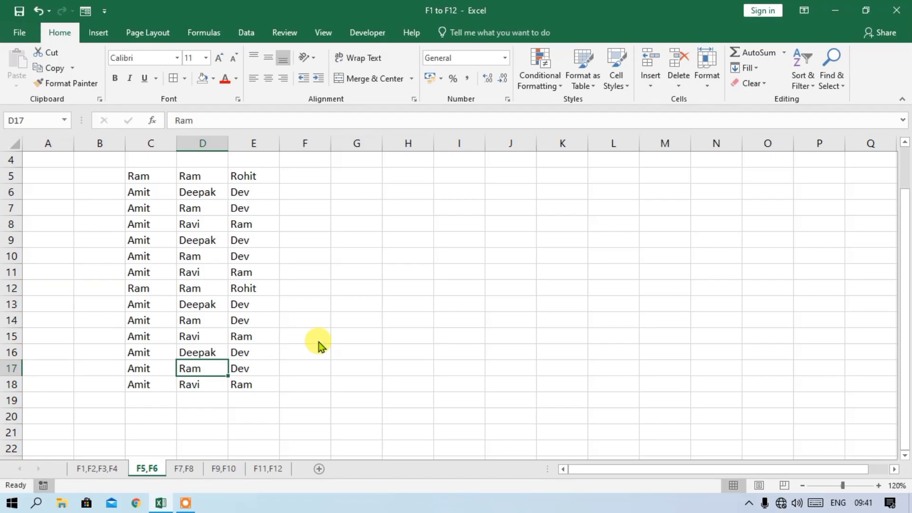
key(F6)
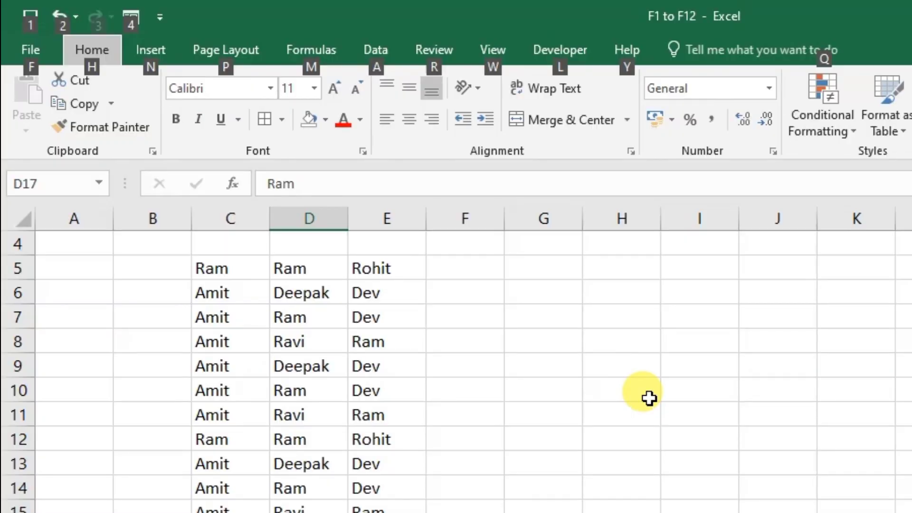
key(F6)
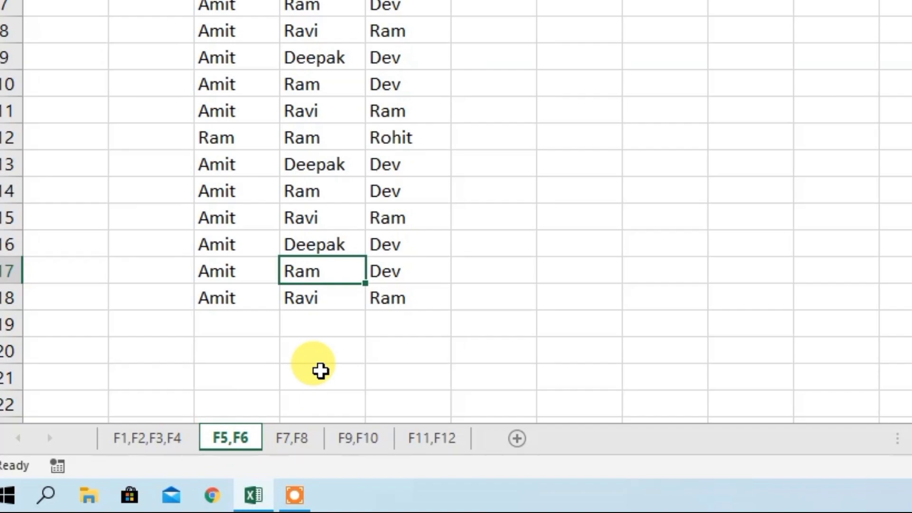
- Move the focus along the sheet tabs to F9,F10 without opening that sheet, leave the tabs and show the ribbon key tips
key(Right)
key(Left)
key(Right)
key(Right)
key(Left)
key(Right)
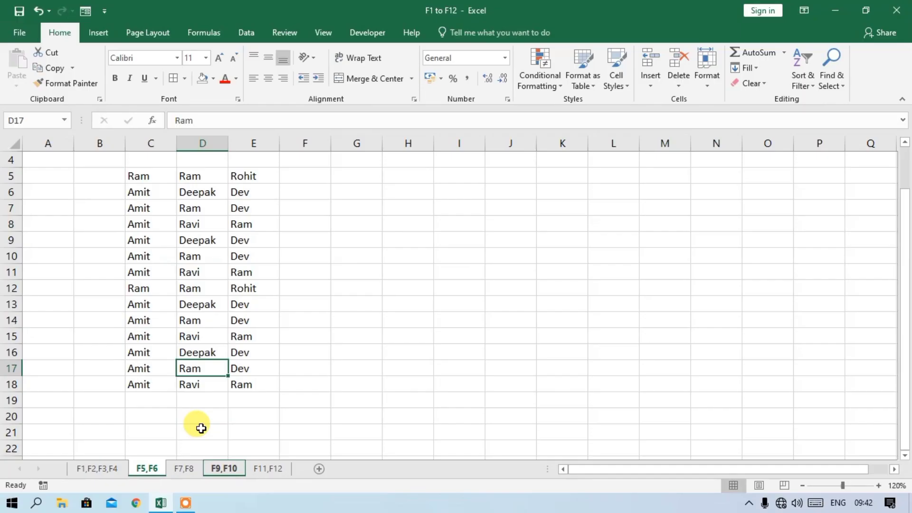
key(Escape)
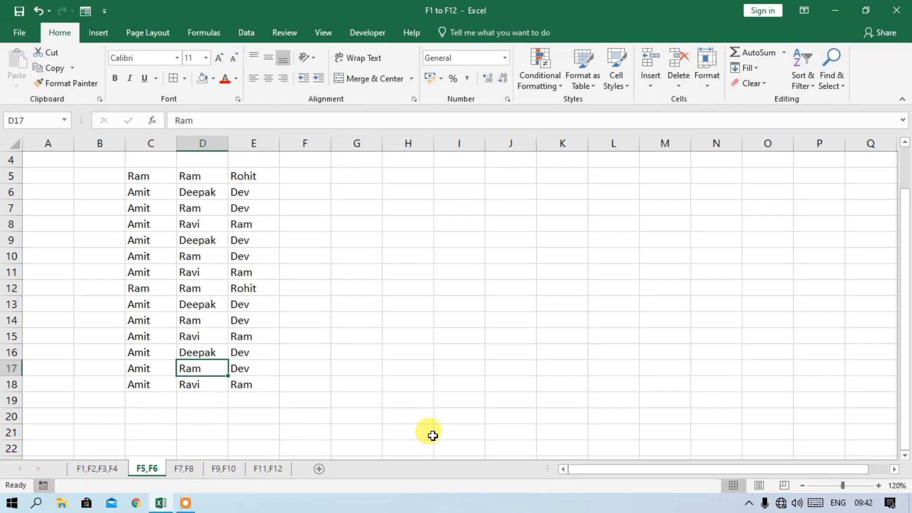
key(alt)
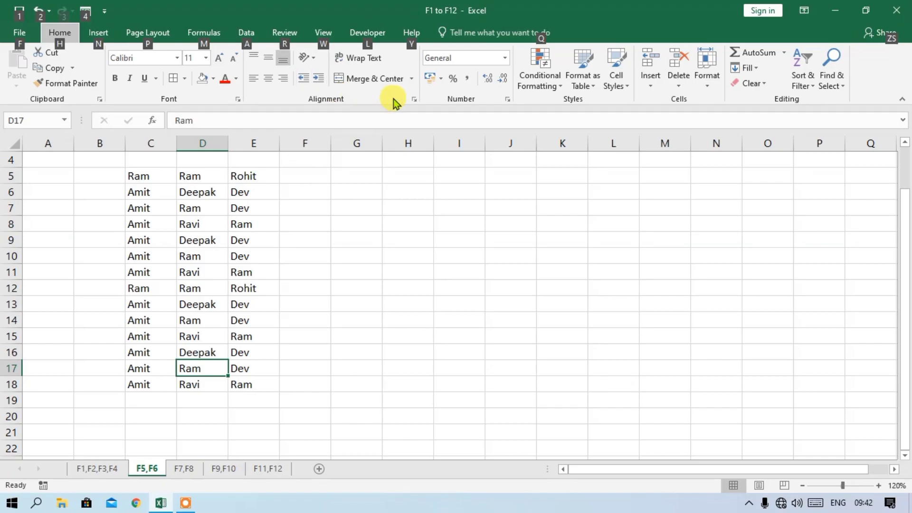
- Switch the ribbon to Insert through the key tips, move the focus around the ribbon, and return to the sheet at cell J12
key(alt)
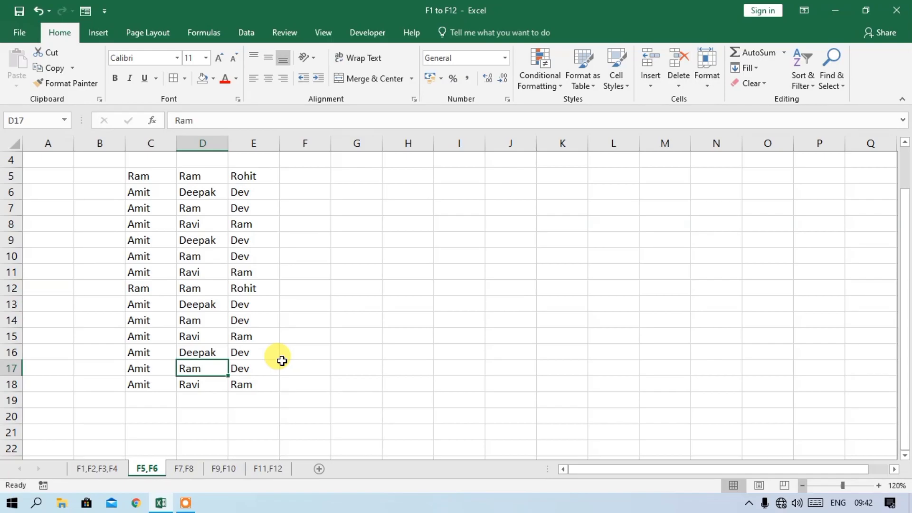
key(alt)
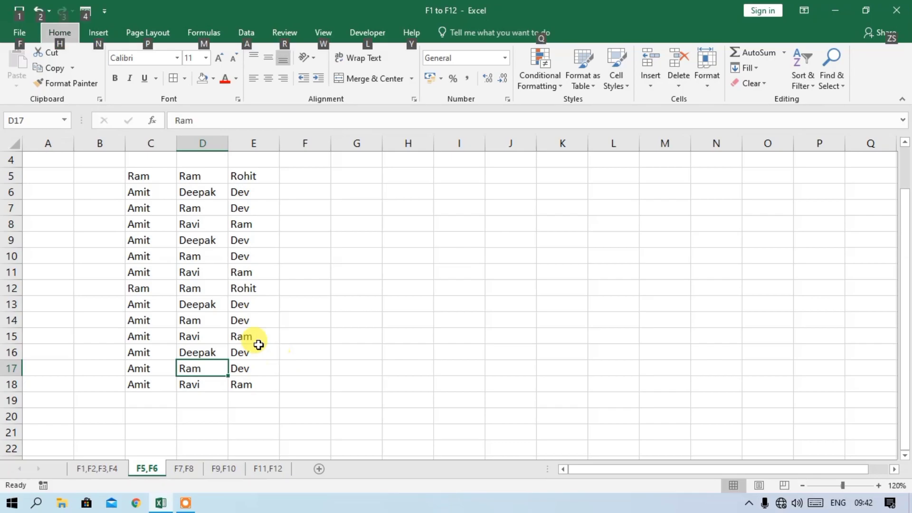
key(n)
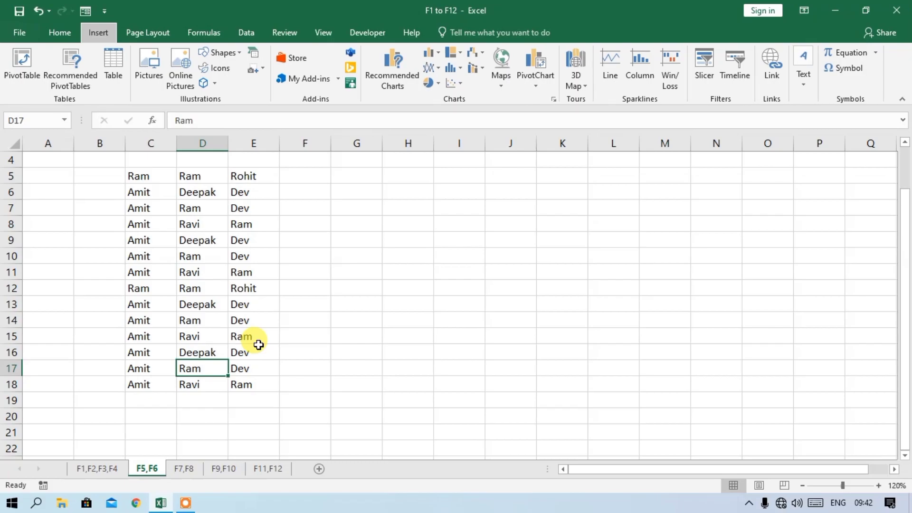
key(Right)
key(Left)
key(Left)
key(Down)
key(Right)
key(Down)
key(Escape)
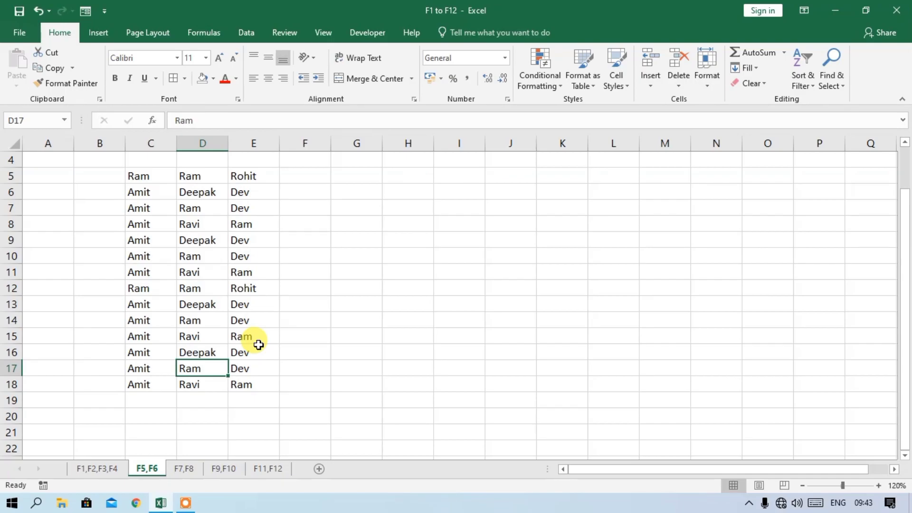
click(489, 286)
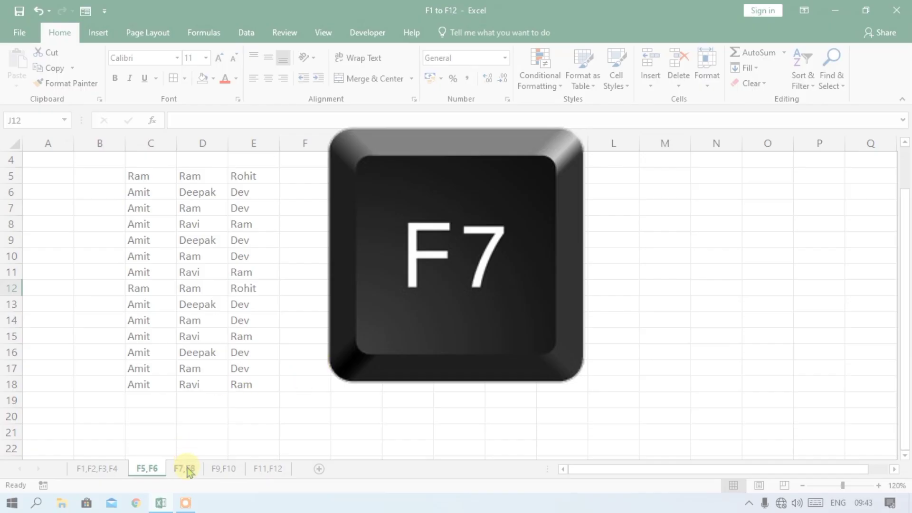
- Run a spelling check on the F7,F8 sheet, replace "microft" with the suggestion "micro" and end the check at "rew"
click(184, 468)
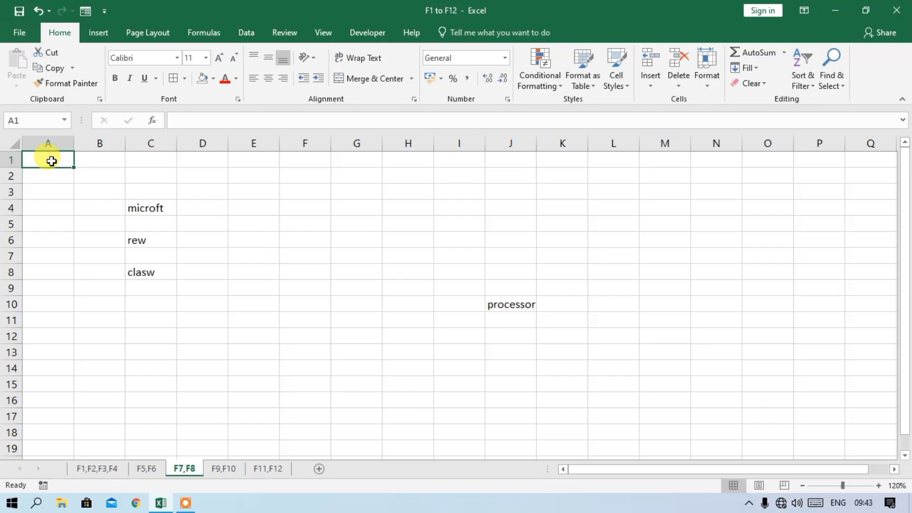
key(F7)
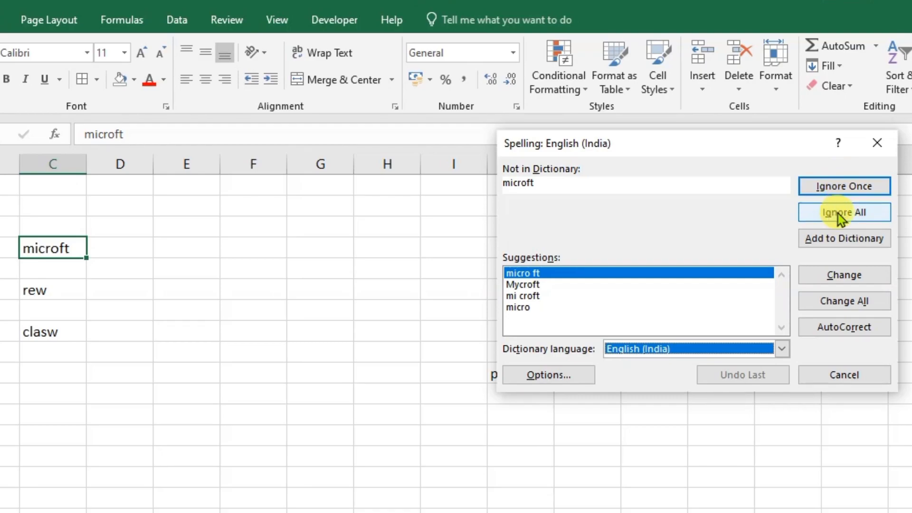
drag(711, 143, 653, 149)
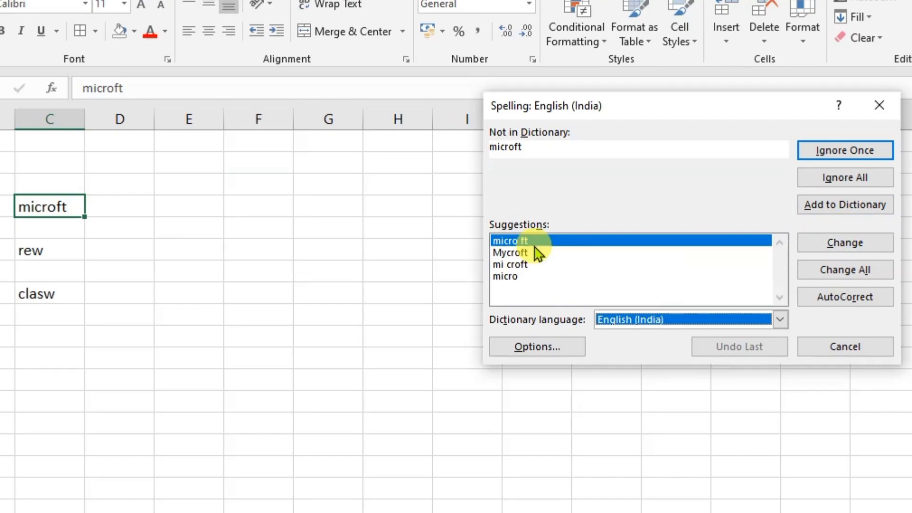
click(519, 252)
click(517, 264)
click(521, 252)
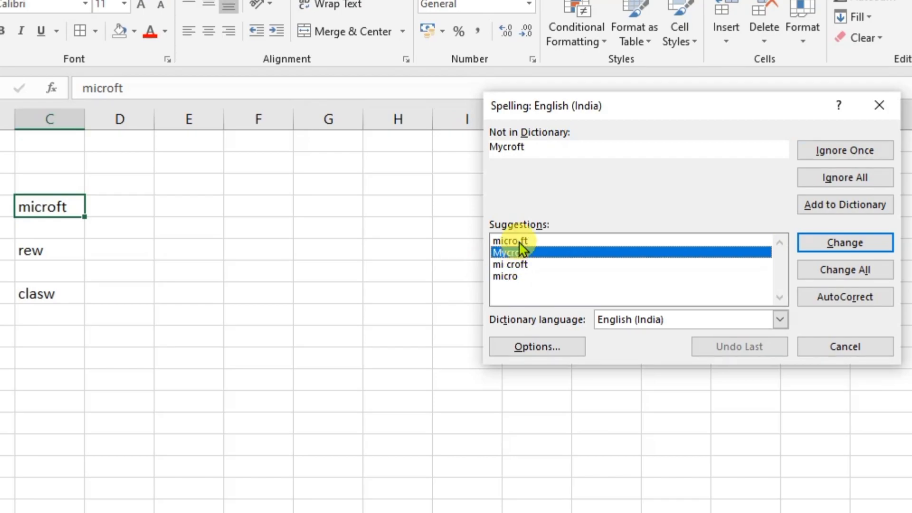
click(517, 277)
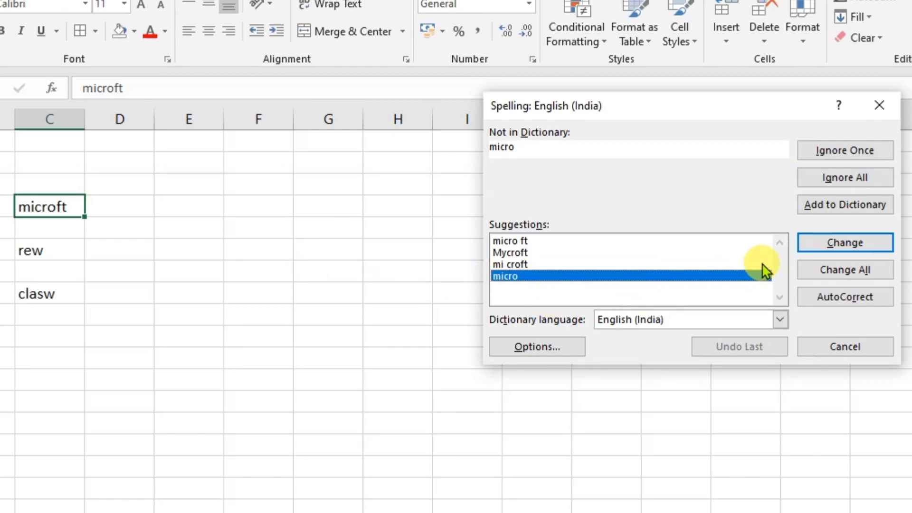
click(845, 242)
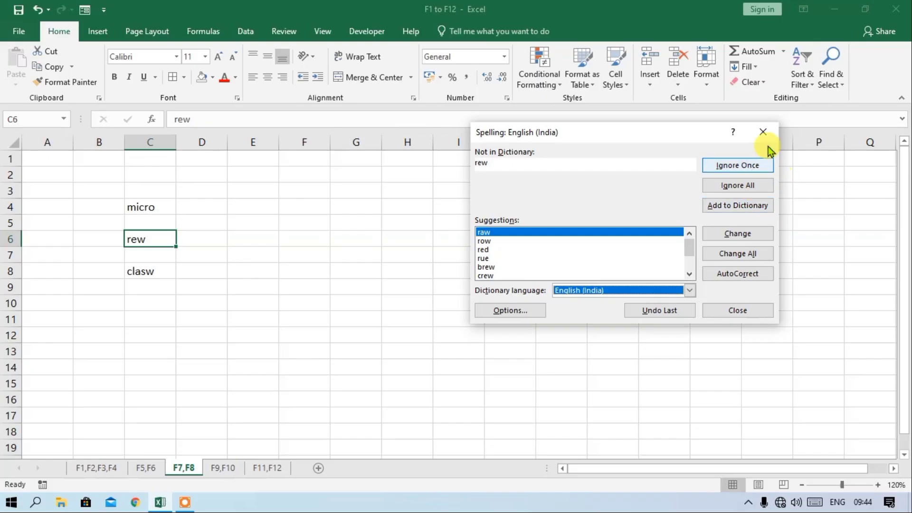
click(817, 181)
click(460, 289)
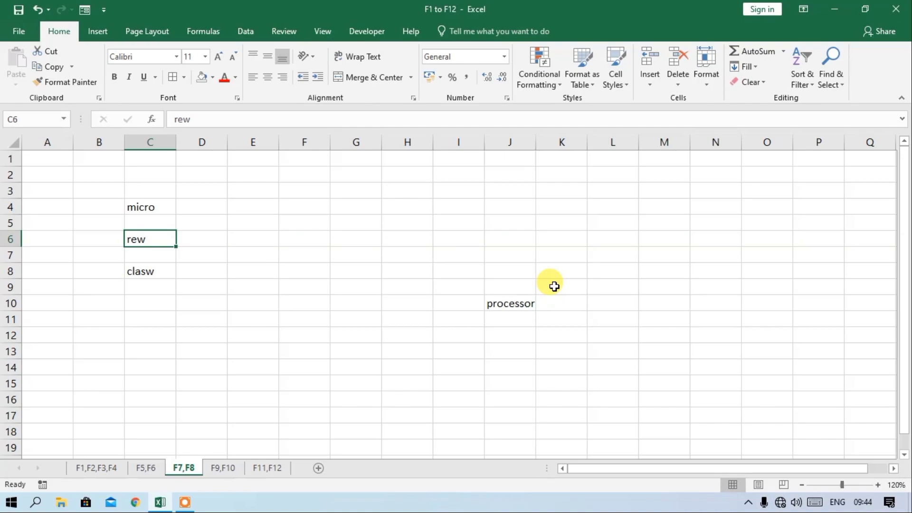
- Look up "computer" in the Thesaurus and insert the synonym "processer" into cell C6
key(shift+F7)
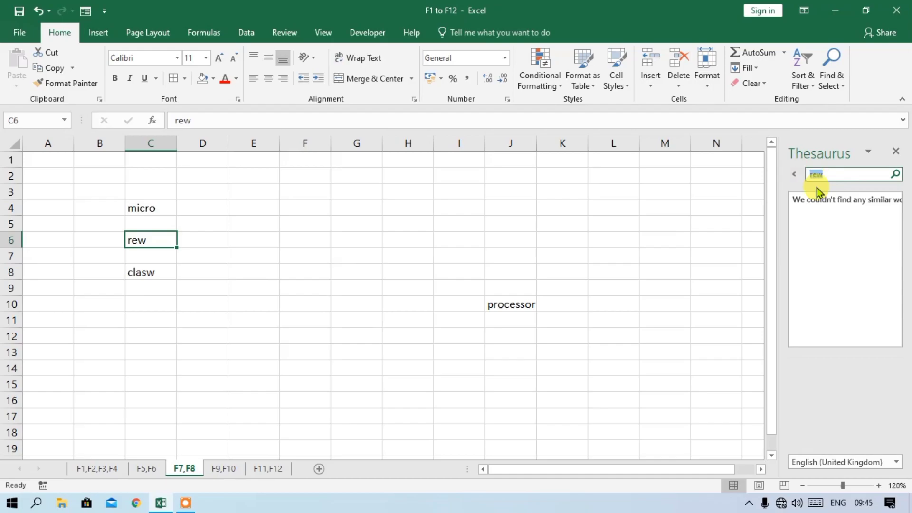
key(BackSpace)
text(computer)
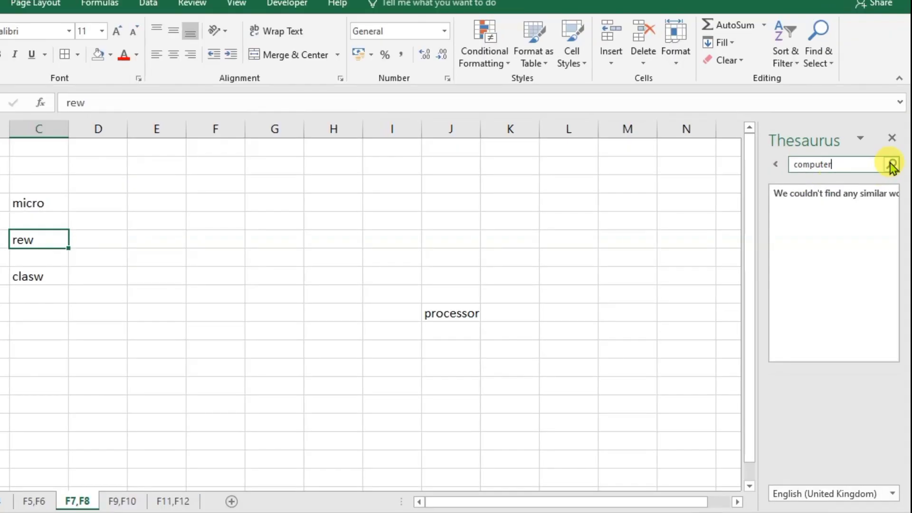
click(892, 165)
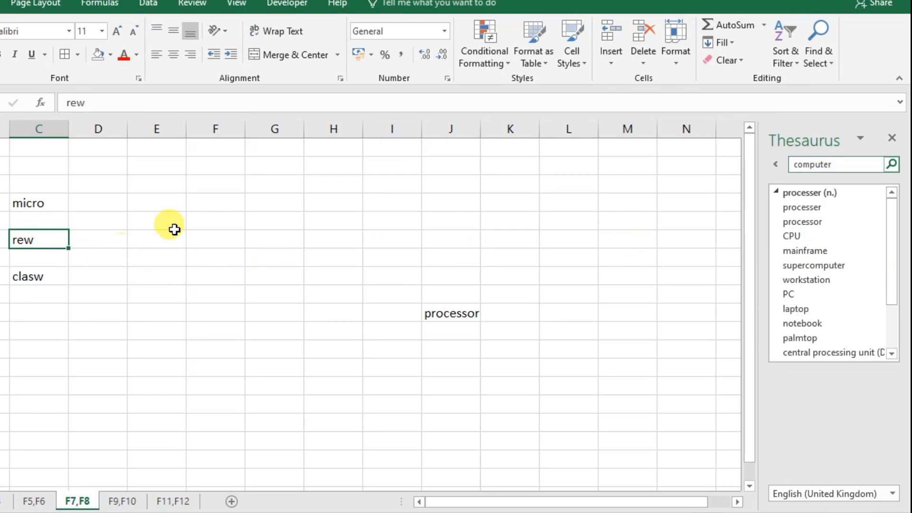
click(882, 209)
click(856, 224)
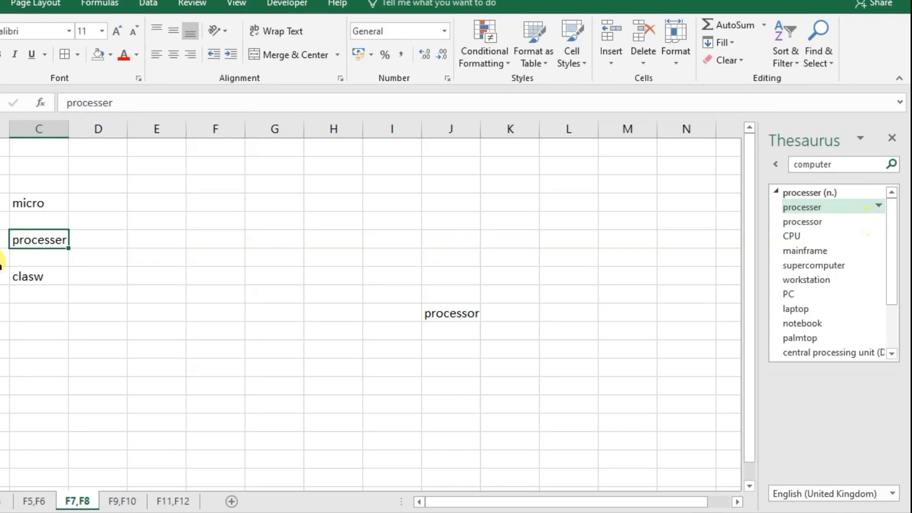
- Insert the synonym "supercomputer" into cell G9, close the Thesaurus and fit column G to its contents
click(263, 287)
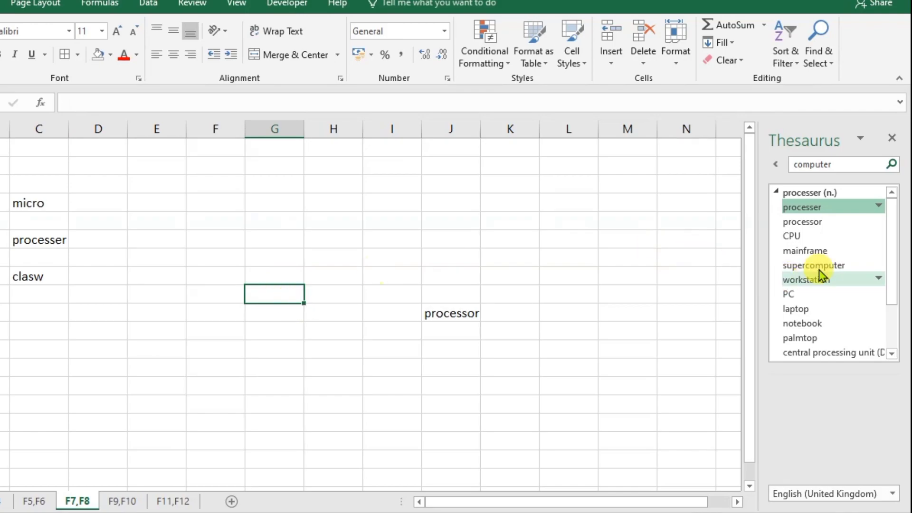
click(879, 264)
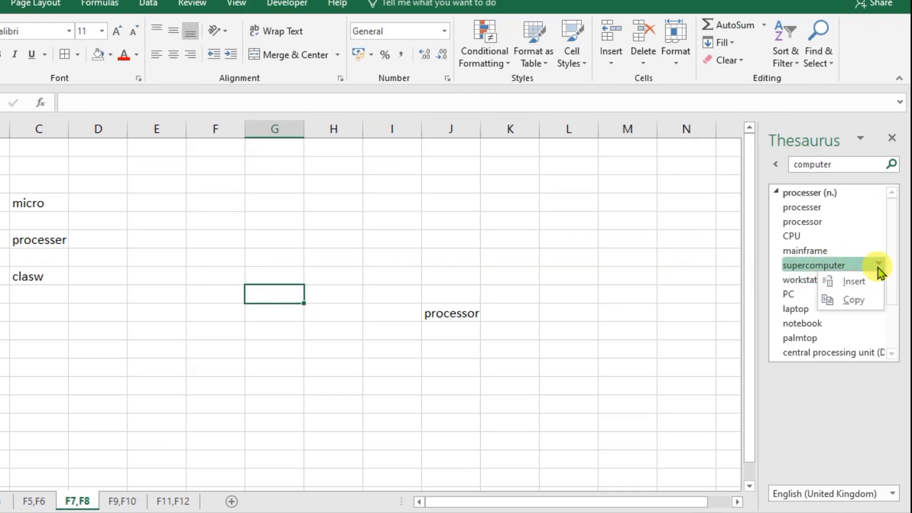
click(854, 281)
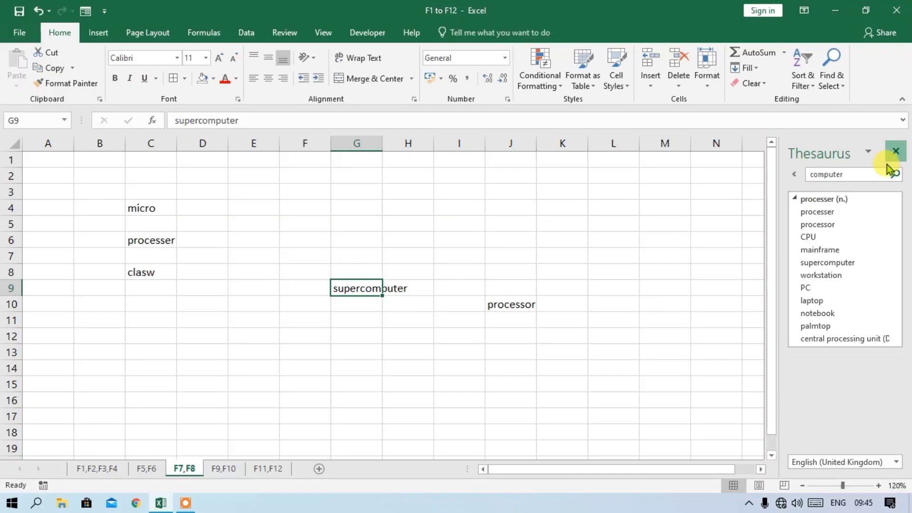
click(891, 142)
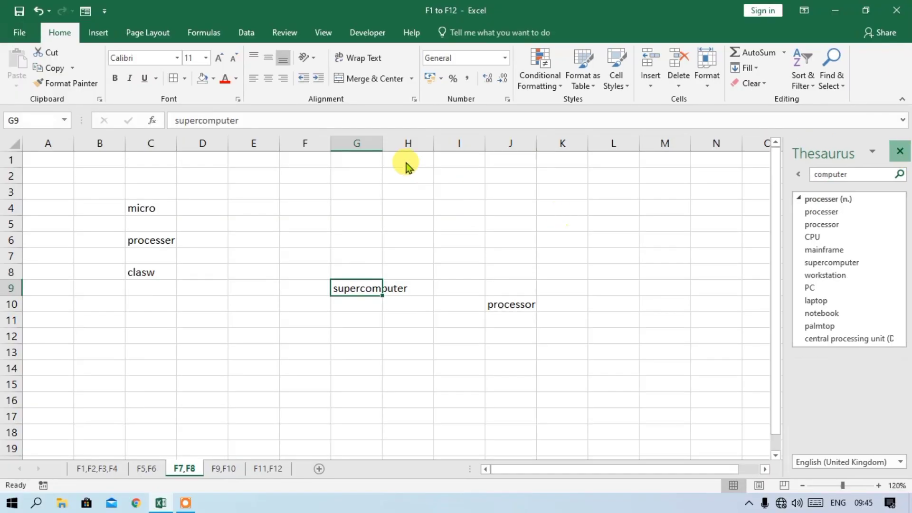
double_click(383, 142)
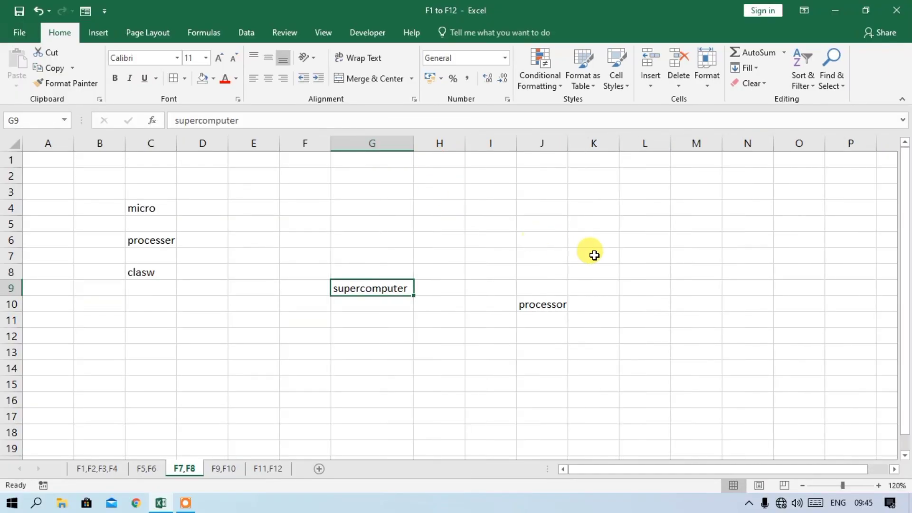
click(613, 252)
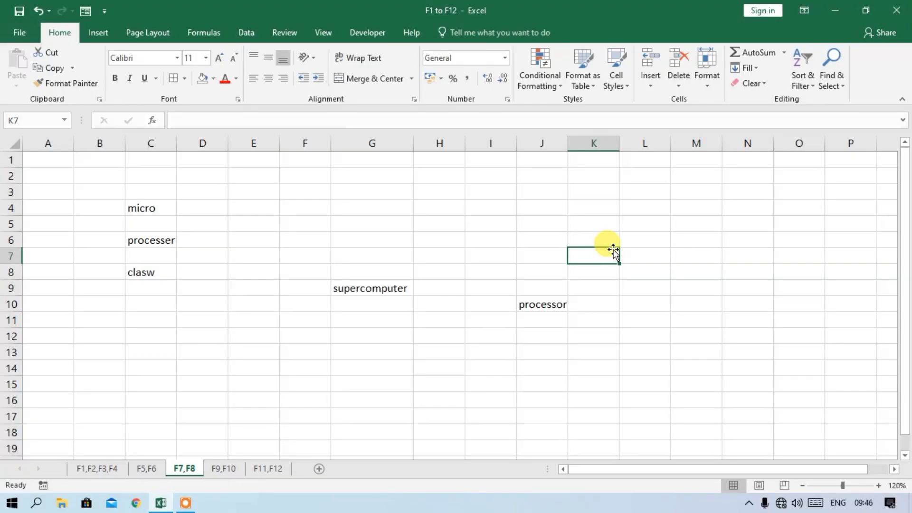
- Turn on Extend Selection from cell D3 and resize the selection to several ranges, ending with D3:I8
click(197, 190)
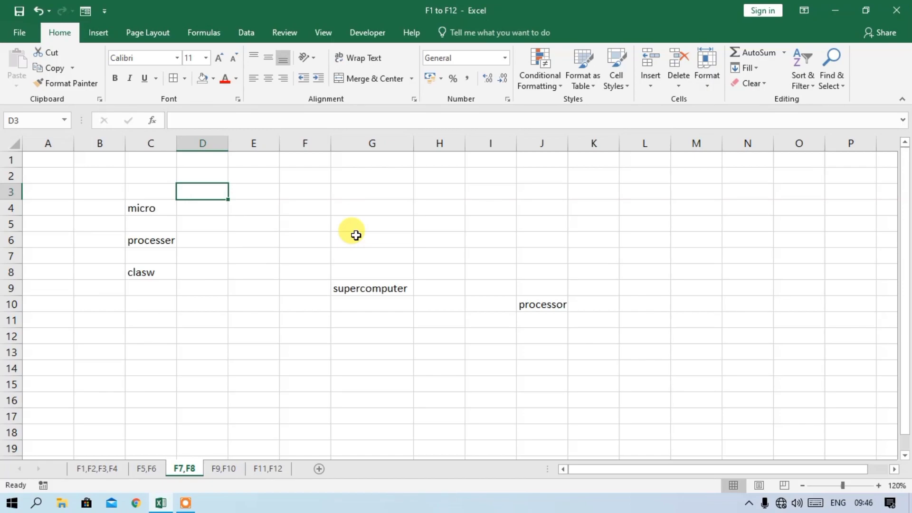
key(F8)
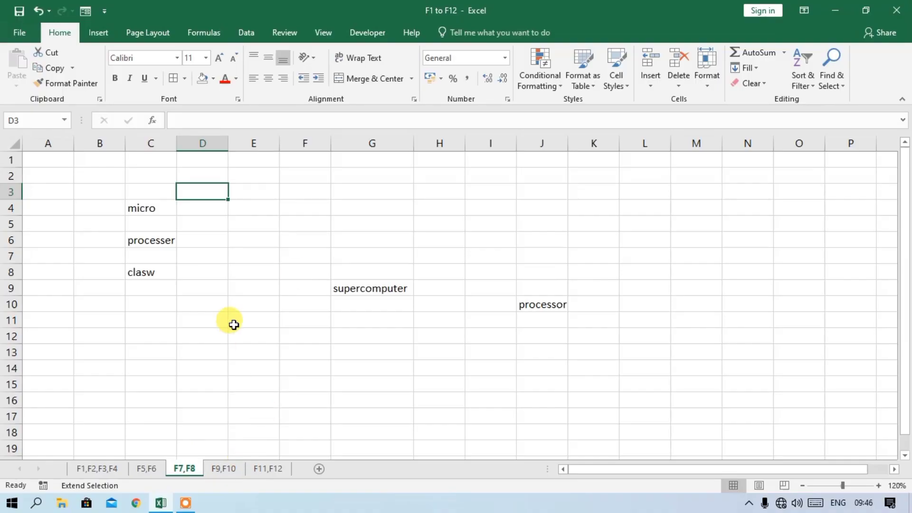
click(632, 292)
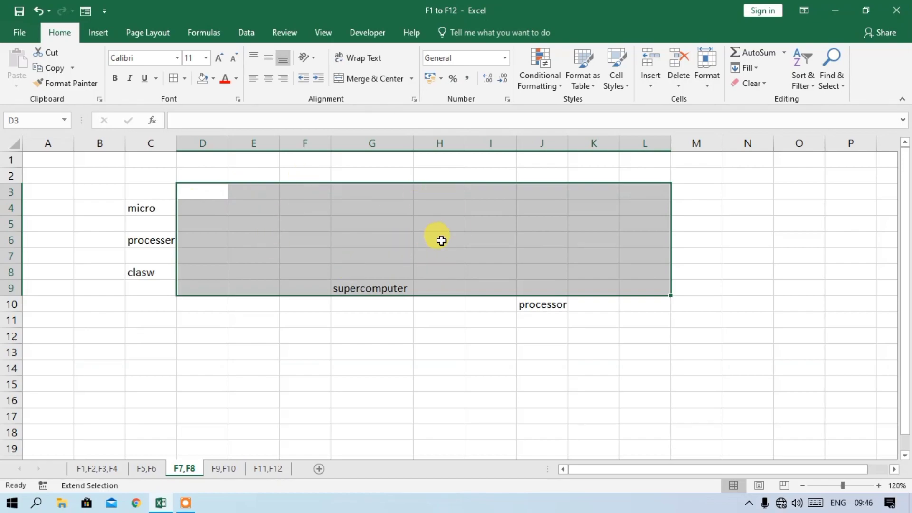
click(193, 400)
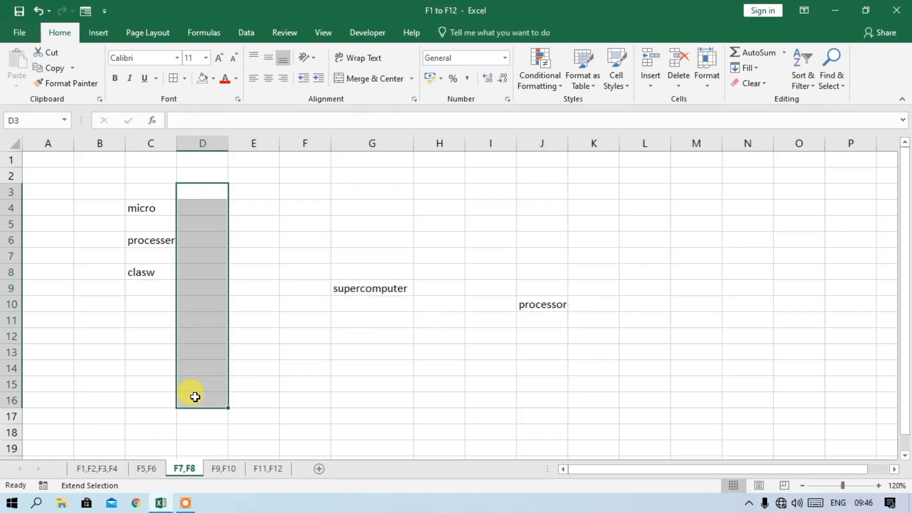
click(88, 398)
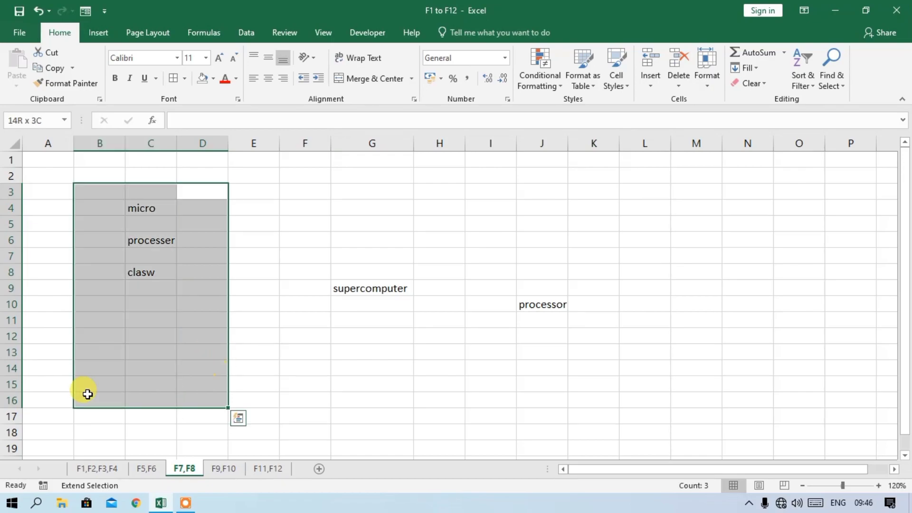
click(342, 368)
click(571, 246)
click(601, 369)
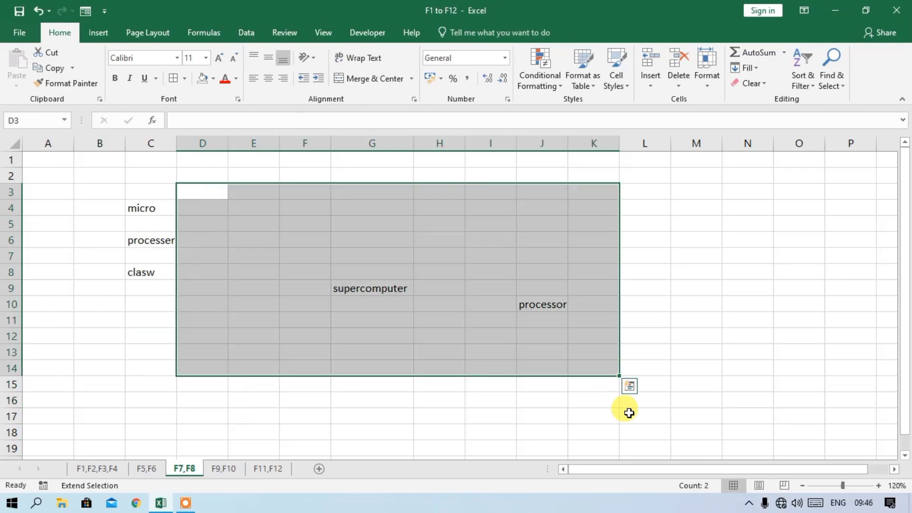
click(704, 383)
click(481, 431)
click(342, 297)
click(489, 276)
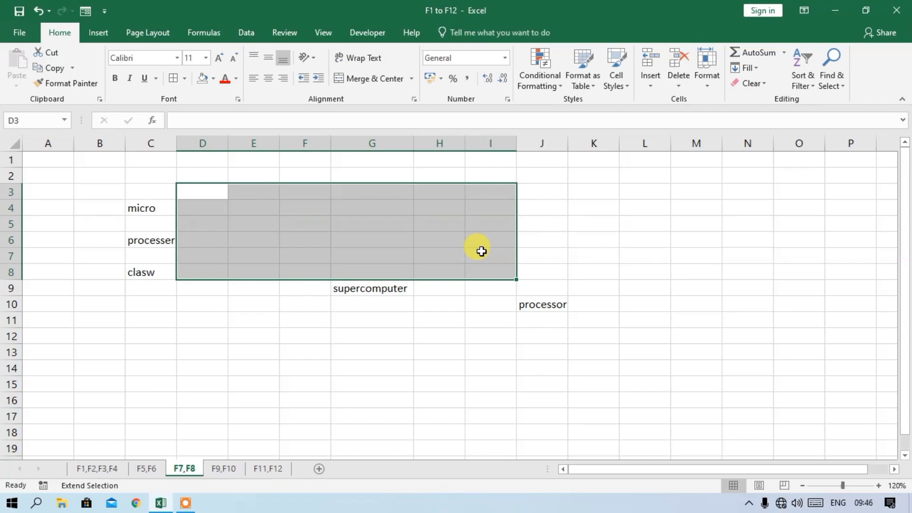
- Turn off Extend Selection and select the single cells G11, K10, H14 and H6 in turn
key(F8)
click(372, 323)
click(593, 306)
click(438, 366)
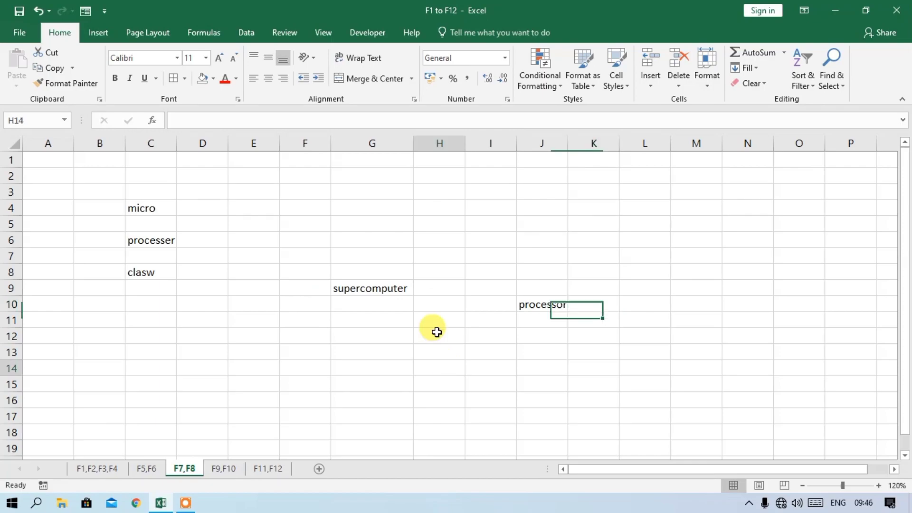
click(435, 234)
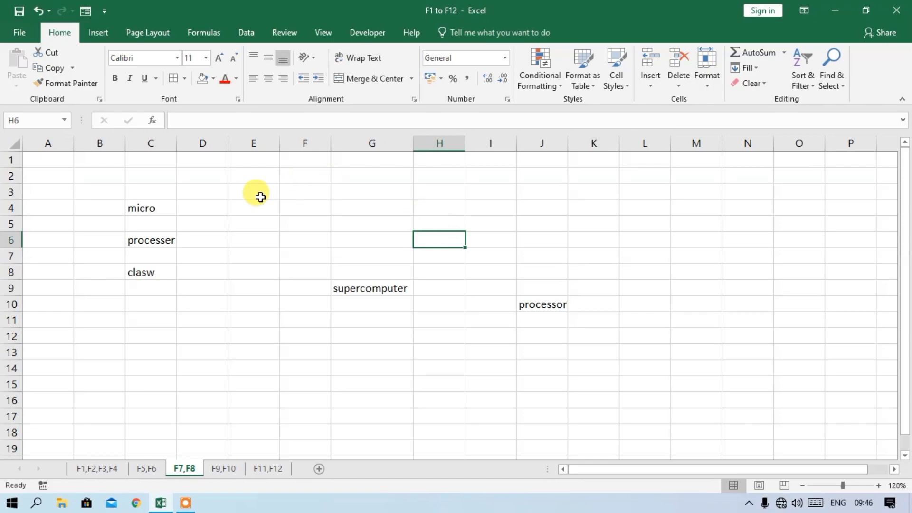
- Turn on Add or Remove Selection from cell E4 and add the separate cells G9, J10 and C8
click(235, 208)
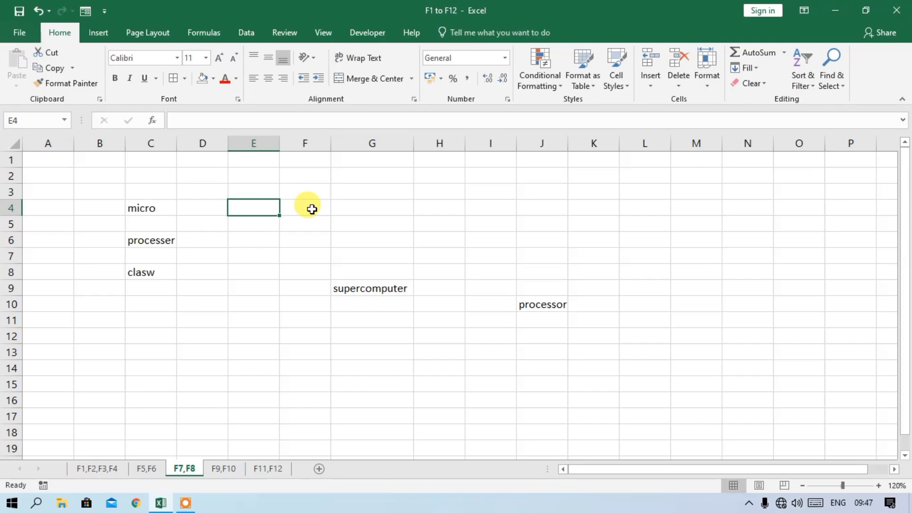
key(shift+F8)
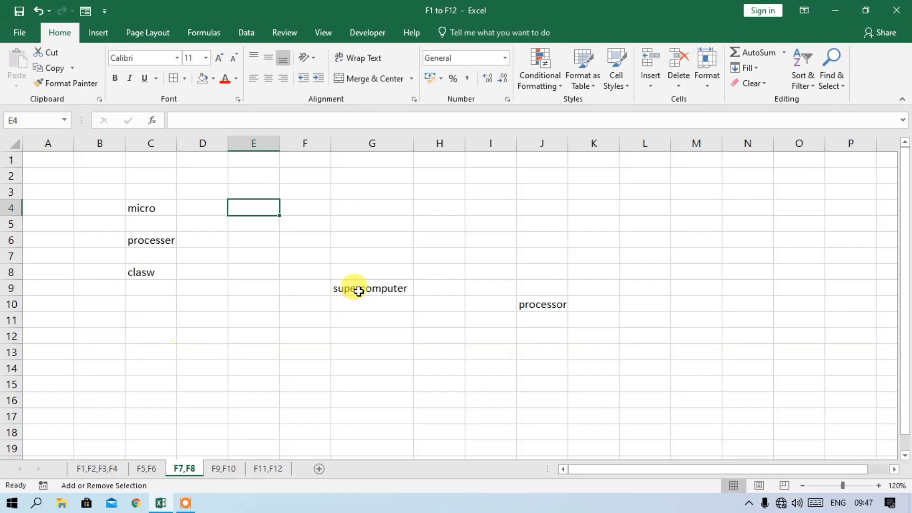
click(358, 291)
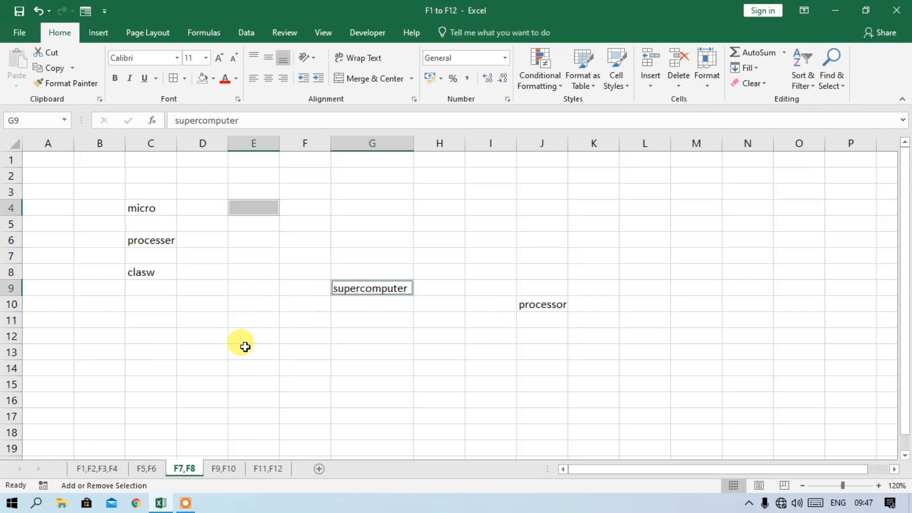
click(527, 304)
click(143, 272)
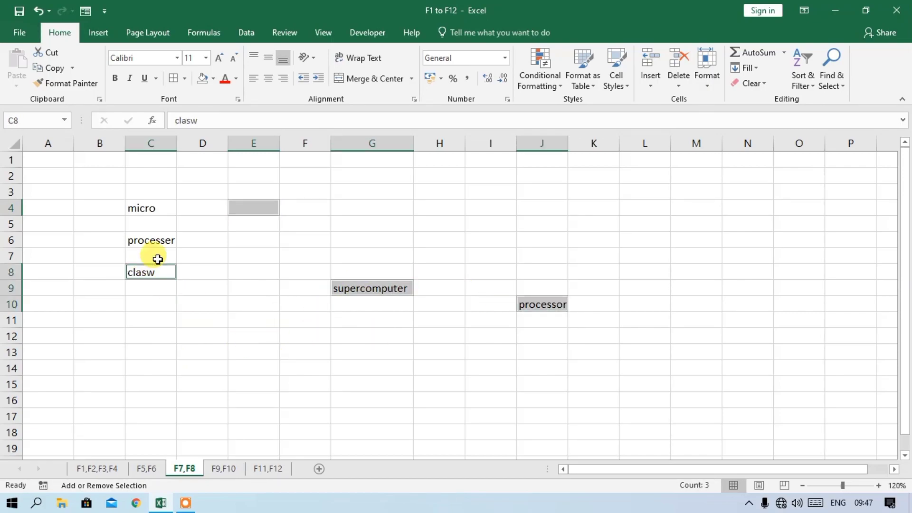
- Add the separate cells C6, C4, E14, G16, J14, I6, G6, E9, D14, M10, M15, L4 and K5 to the selection
click(163, 241)
click(169, 209)
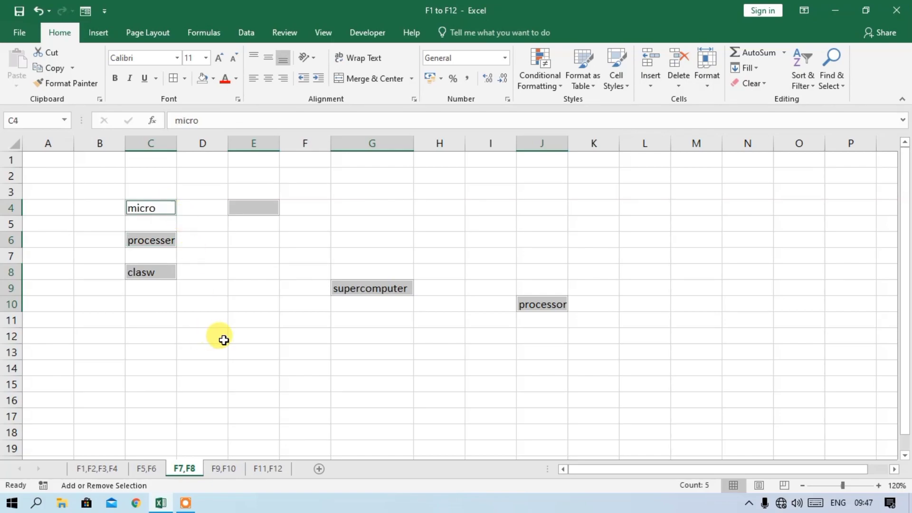
click(266, 367)
click(387, 399)
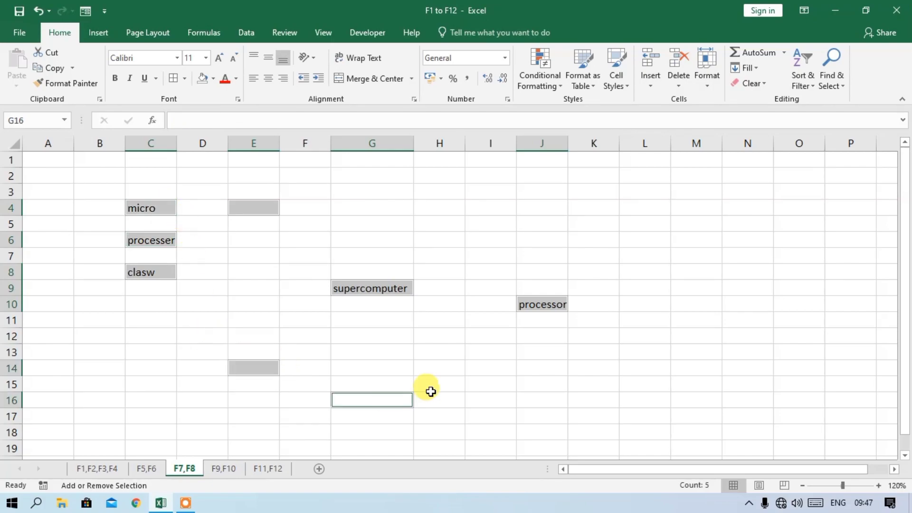
click(551, 364)
click(491, 239)
click(335, 239)
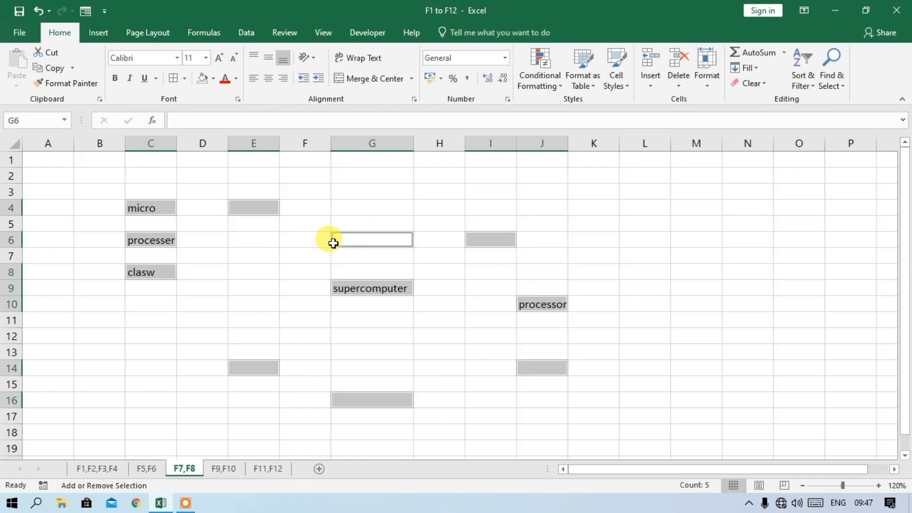
click(240, 291)
click(181, 366)
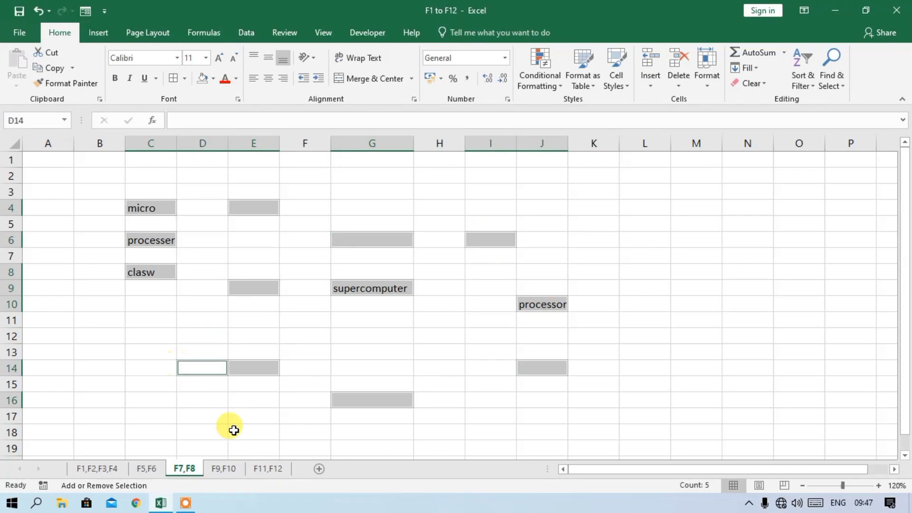
click(716, 306)
click(679, 391)
click(662, 207)
click(590, 224)
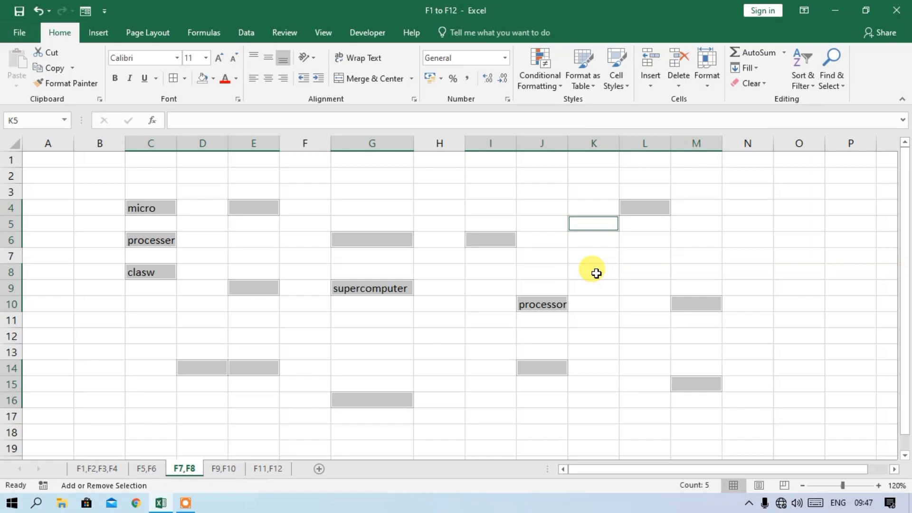
- Turn off Add or Remove Selection and clear the contents of all the selected cells, finishing on cell H11
key(shift+F8)
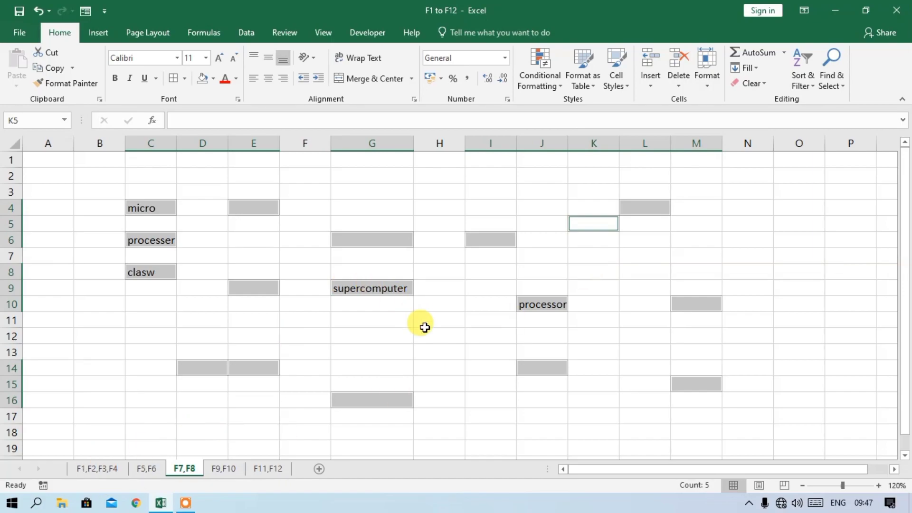
key(Delete)
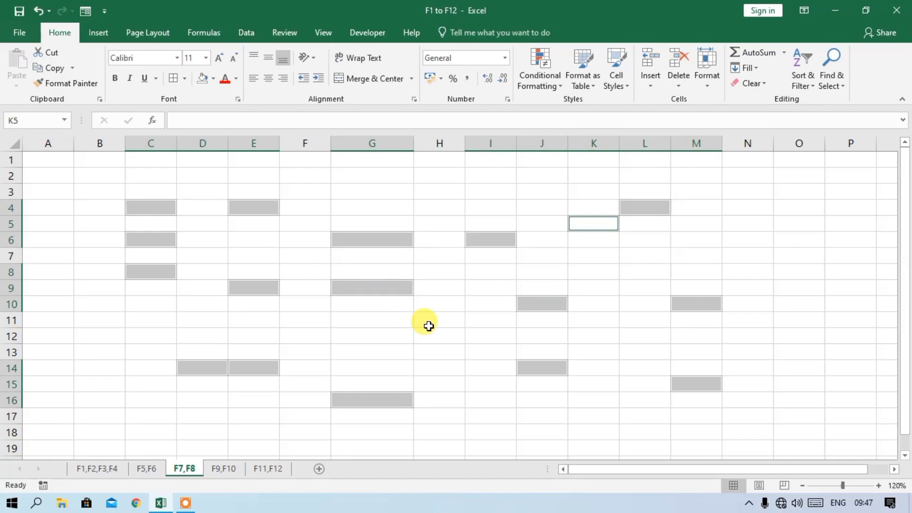
click(440, 324)
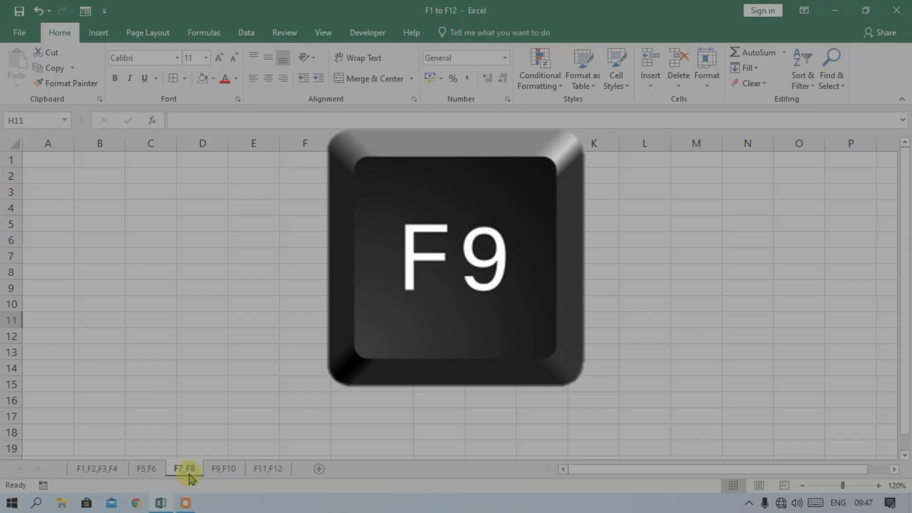
- Switch to the F9,F10 sheet, minimize the workbook window and bring it back with cell K12 selected
click(222, 470)
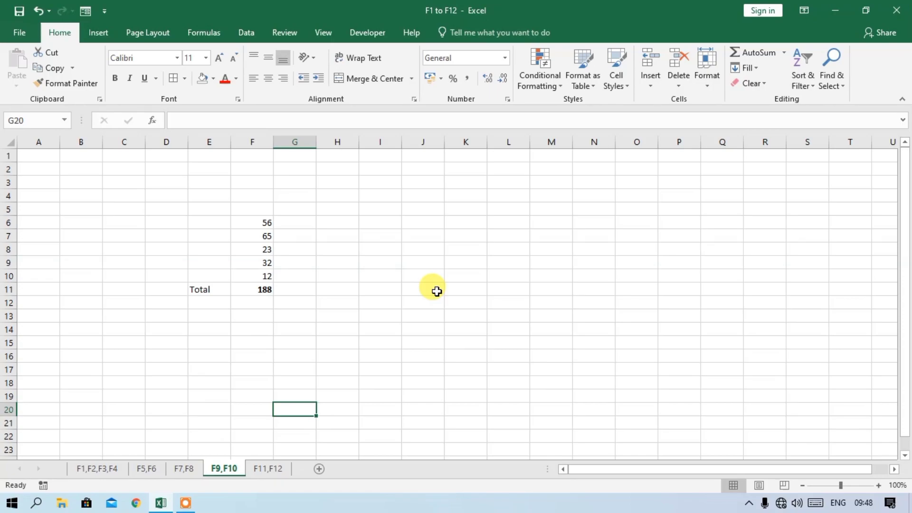
key(ctrl+F9)
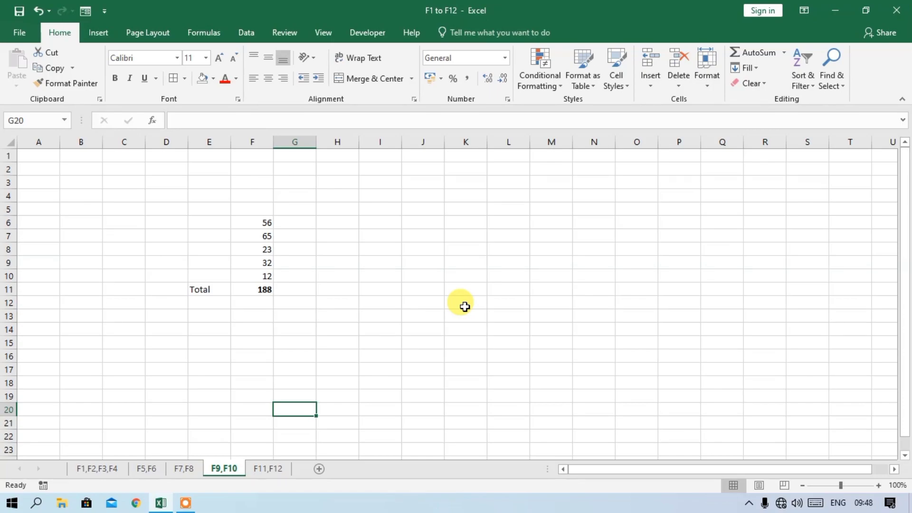
click(465, 306)
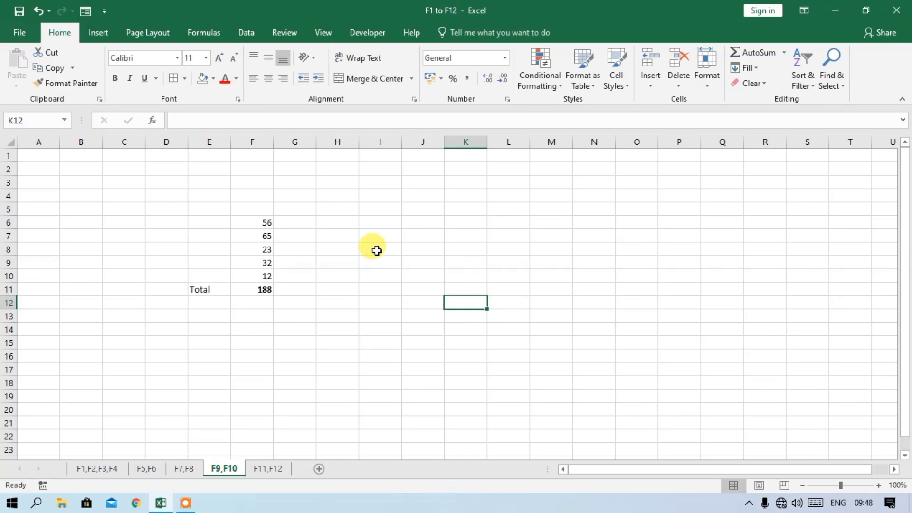
- Enter 258 in F7 and 58 in F8, checking the SUM formula in the Total cell F11
click(264, 236)
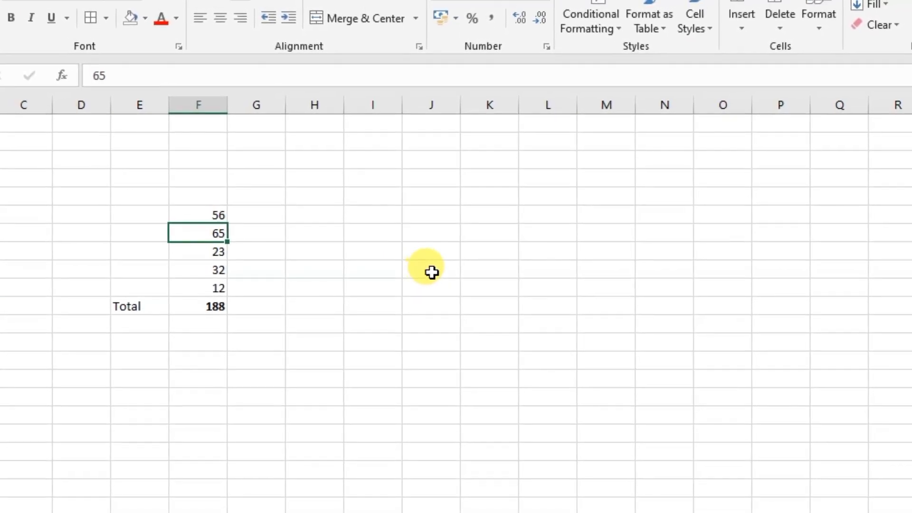
text(258)
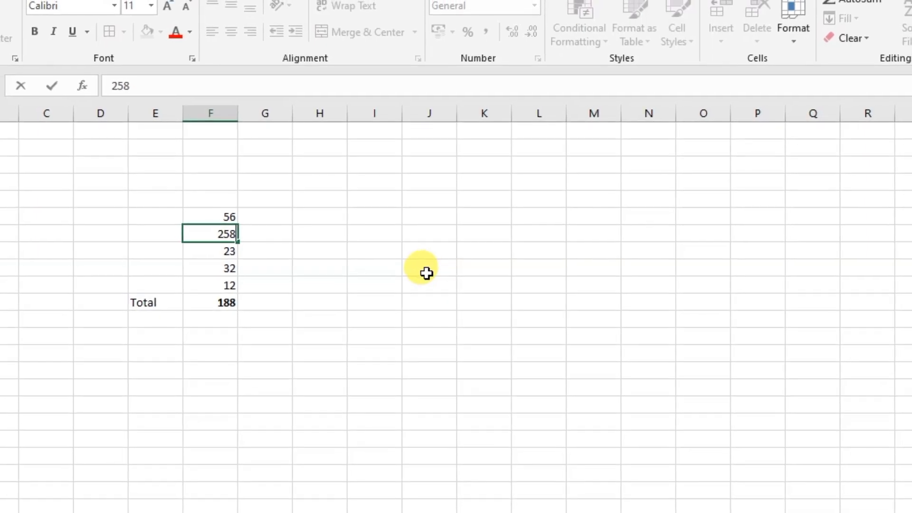
key(Return)
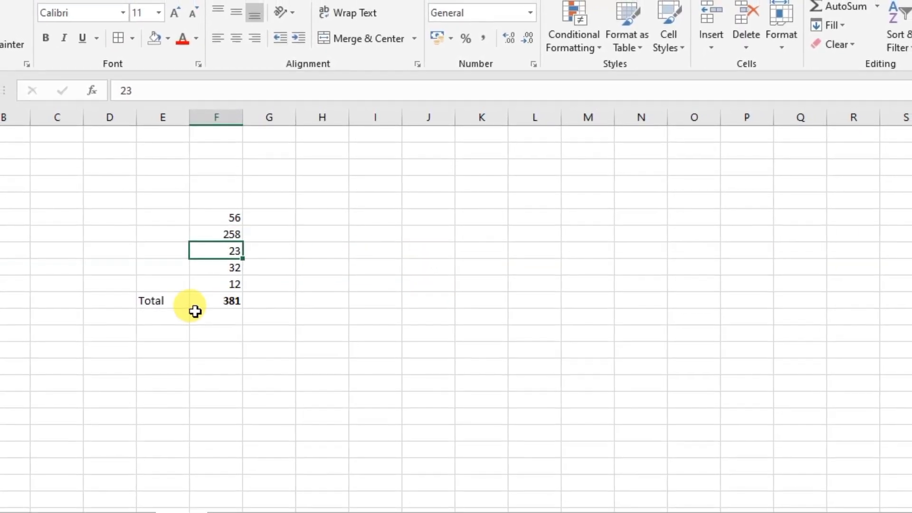
click(223, 301)
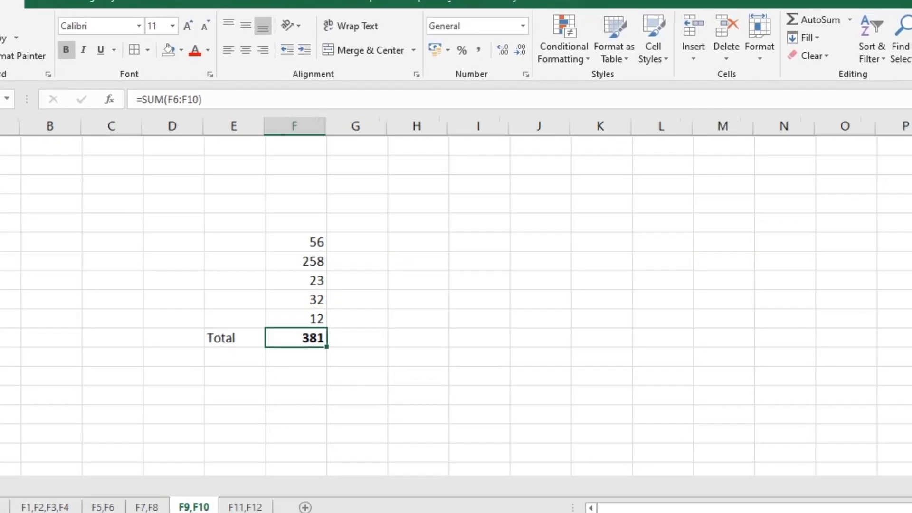
click(340, 288)
text(58)
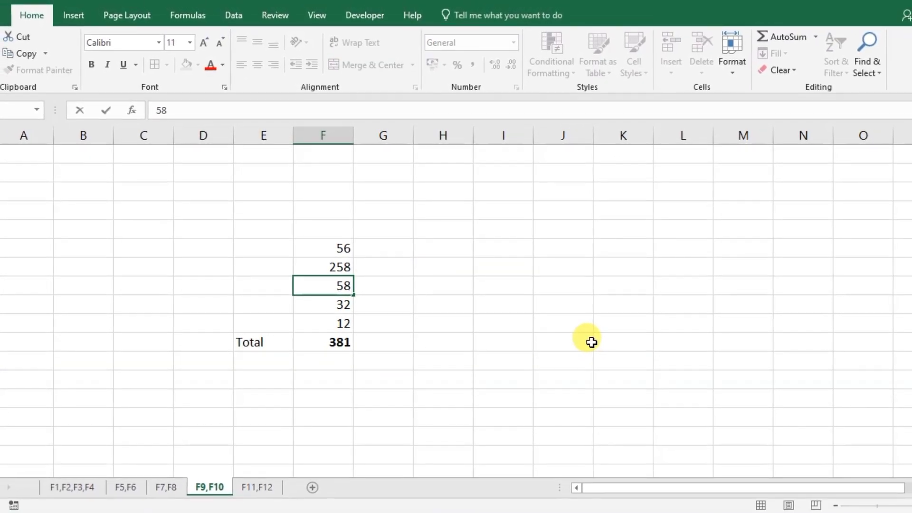
key(Return)
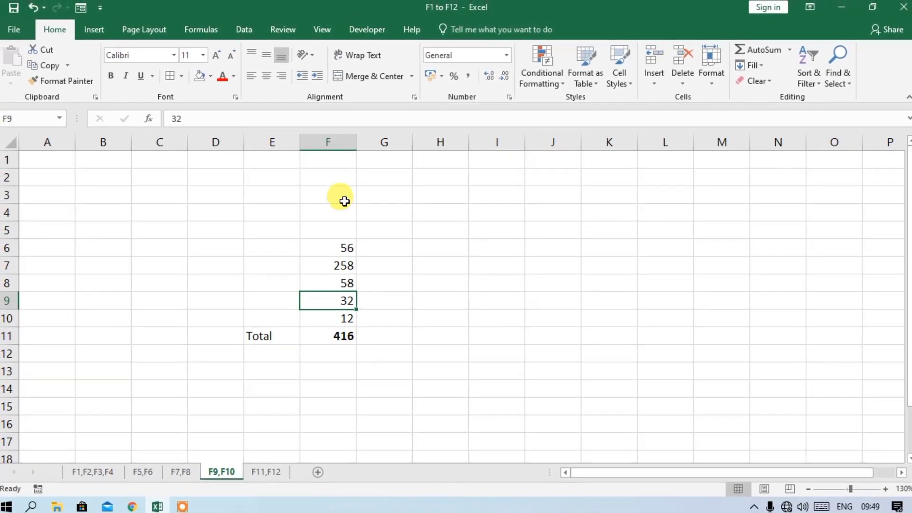
- Set the workbook's calculation option to Manual
click(213, 33)
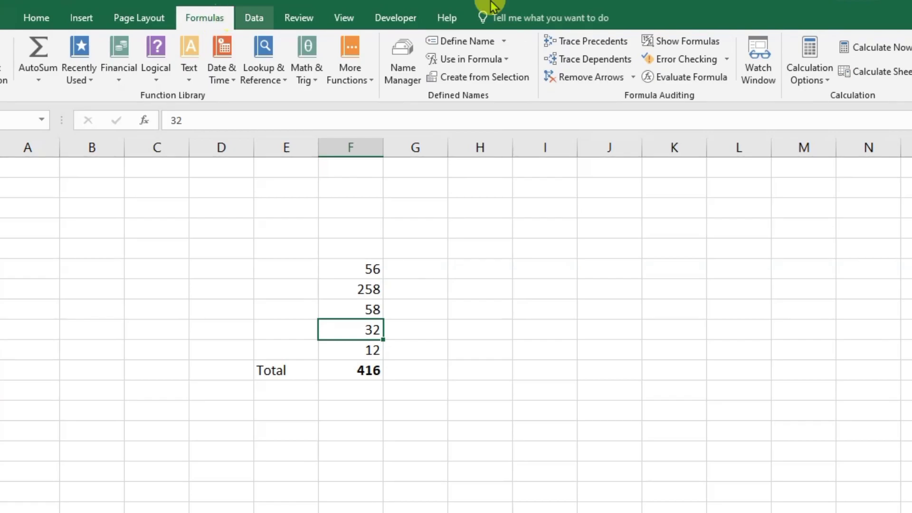
click(816, 82)
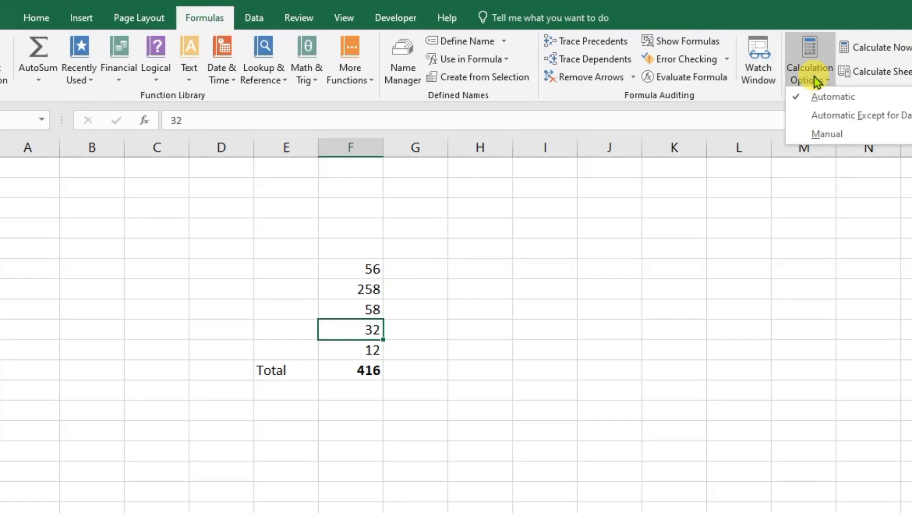
click(824, 135)
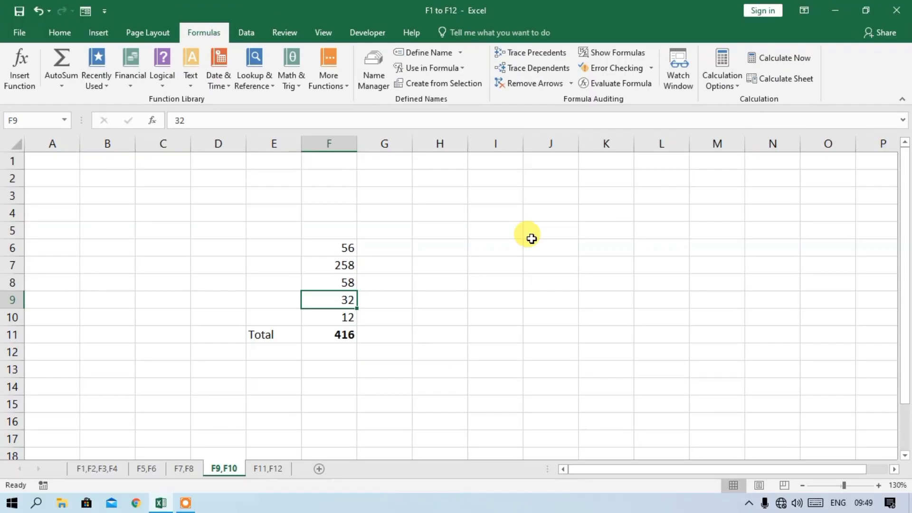
- Change F7 to 65 and F6 to 58, recalculating the workbook after each change
click(344, 251)
click(349, 262)
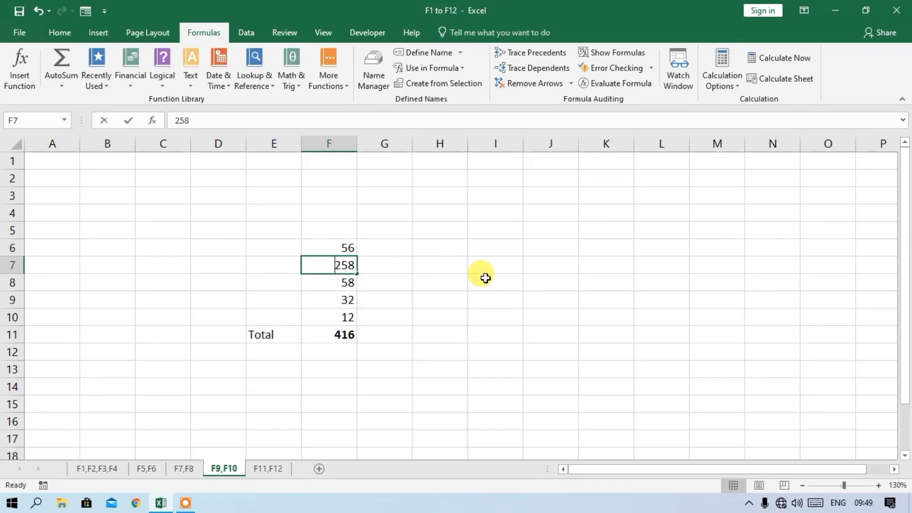
text(65)
key(Return)
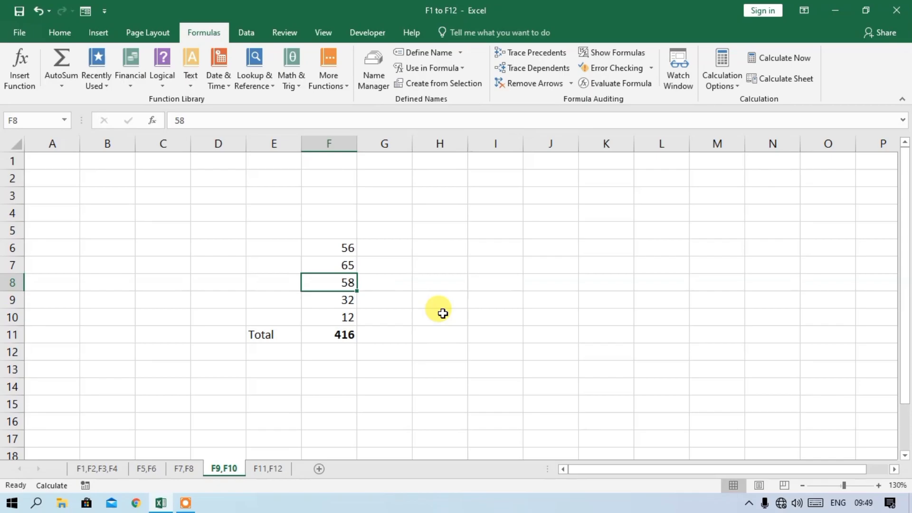
key(F9)
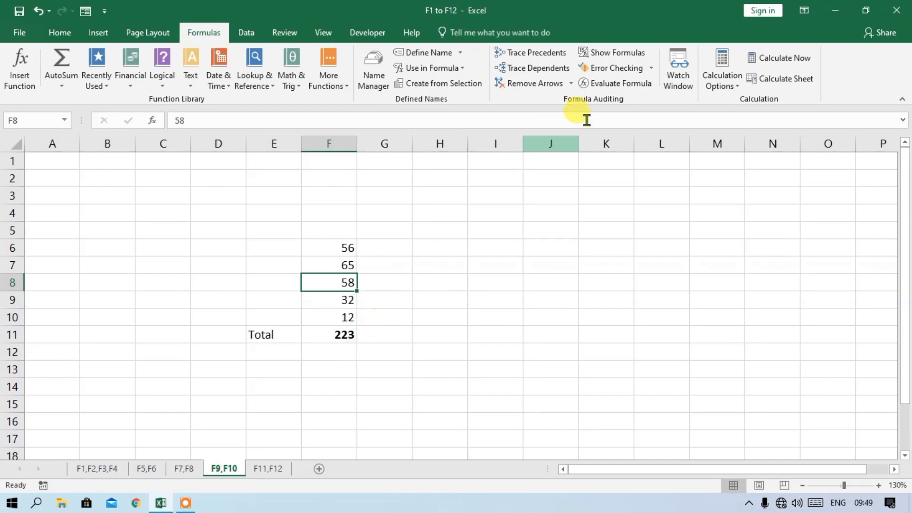
click(736, 88)
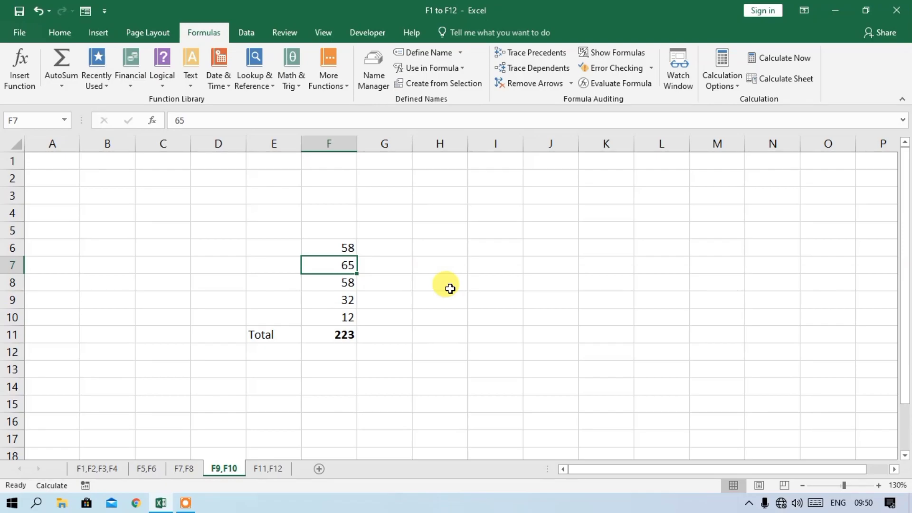
key(F9)
- Set the workbook's calculation option back to Automatic and return to the Home commands
click(721, 88)
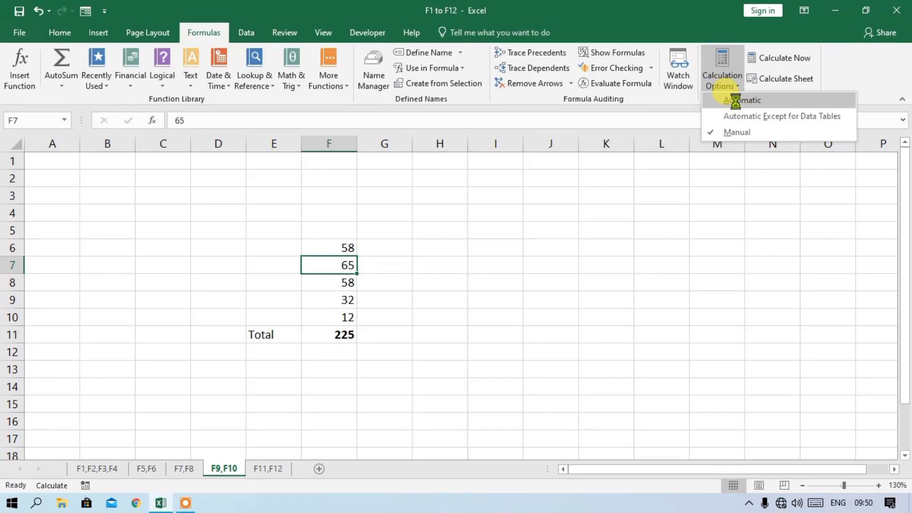
click(737, 101)
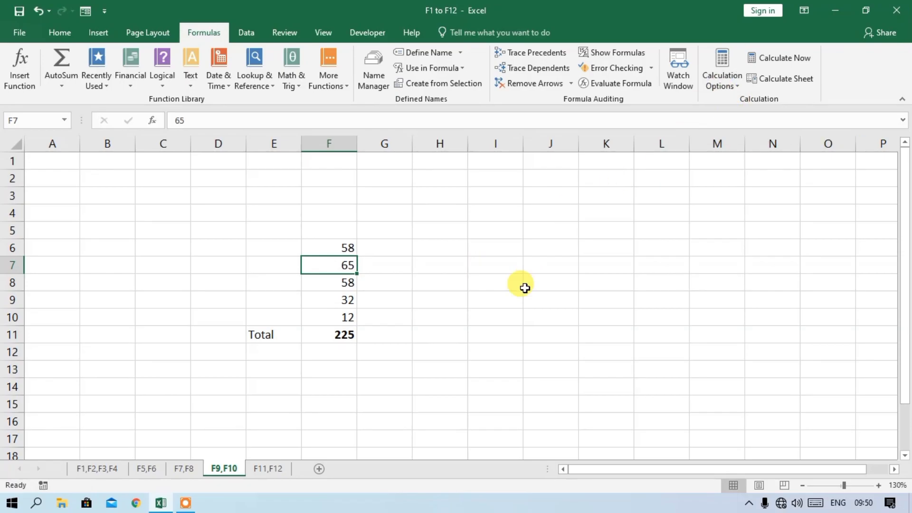
click(61, 33)
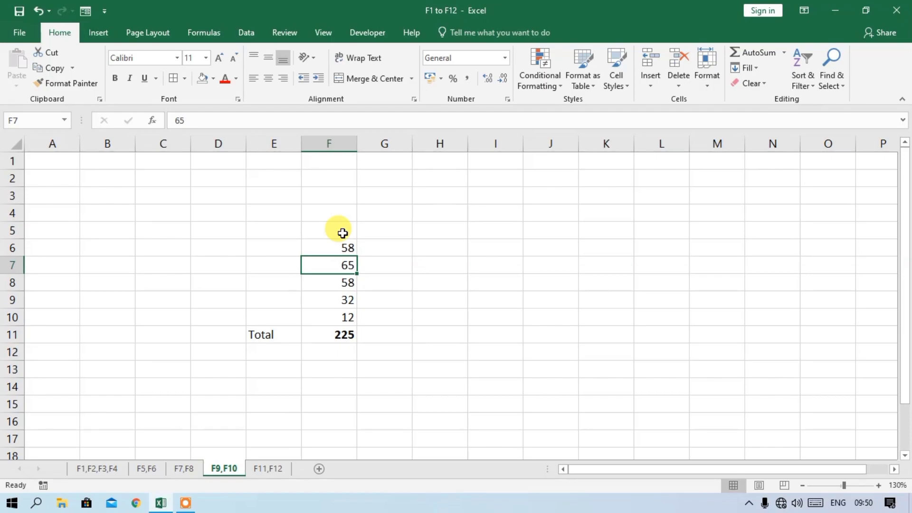
- Show the ribbon key tips, bring up the Review commands through them, and move back along the ribbon to Page Layout
key(F10)
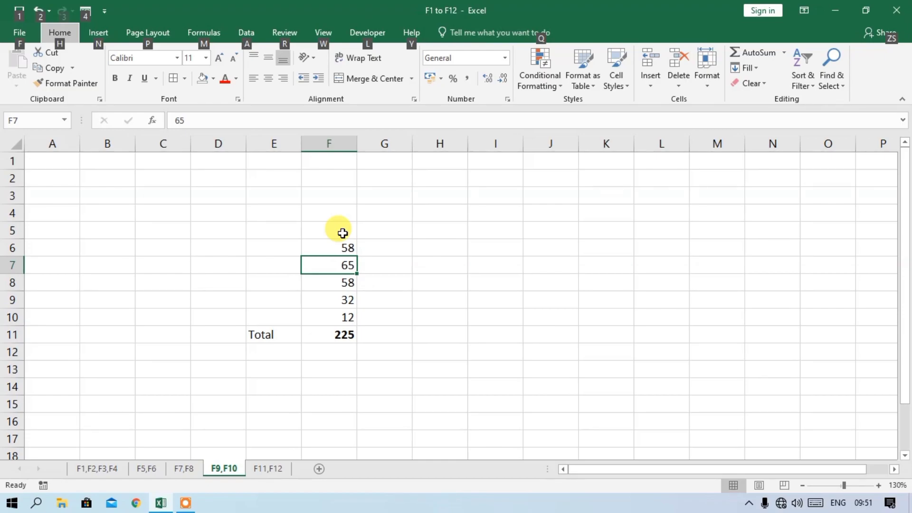
key(r)
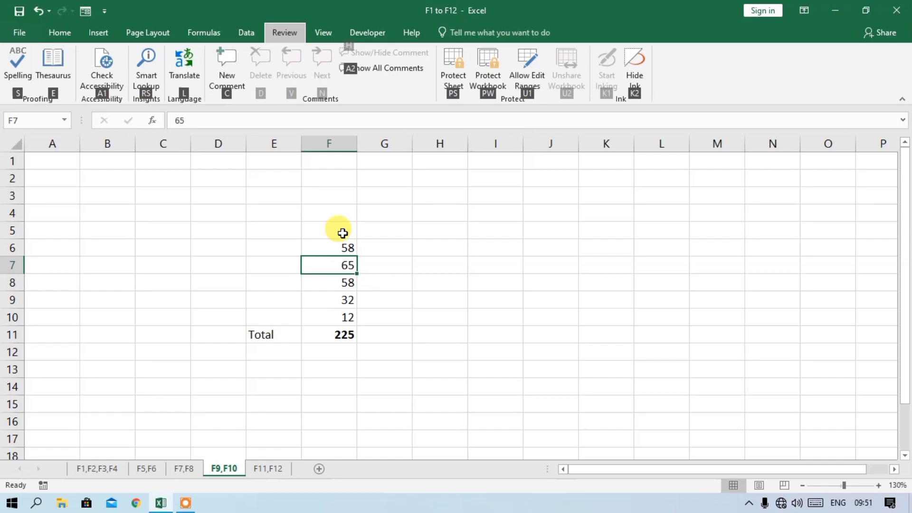
key(Escape)
key(Left)
key(Left)
key(Left)
key(Left)
key(Left)
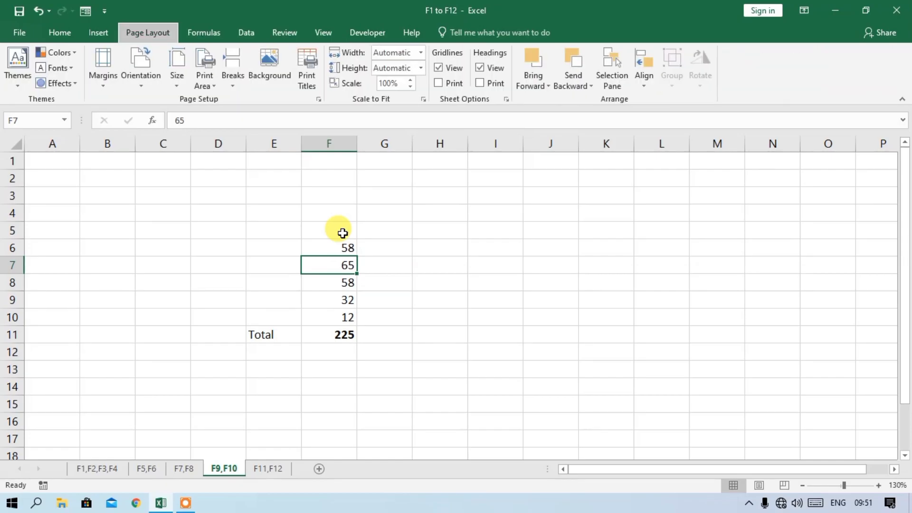
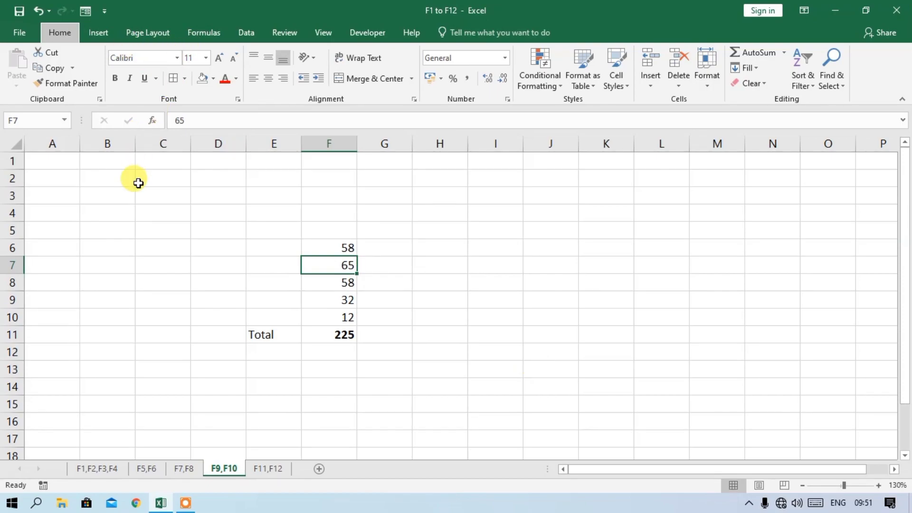
- Show the ribbon key tips over the Home commands again and dismiss them by selecting cell H5
key(F10)
key(alt)
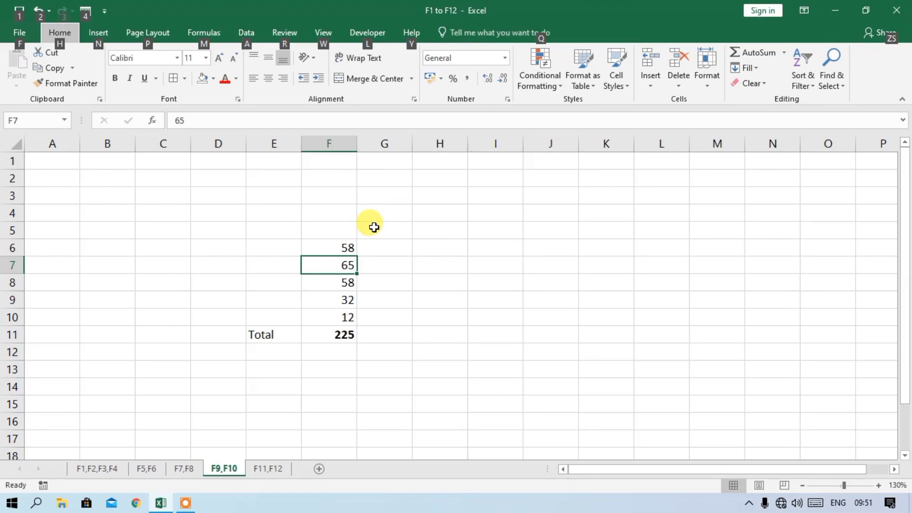
click(442, 225)
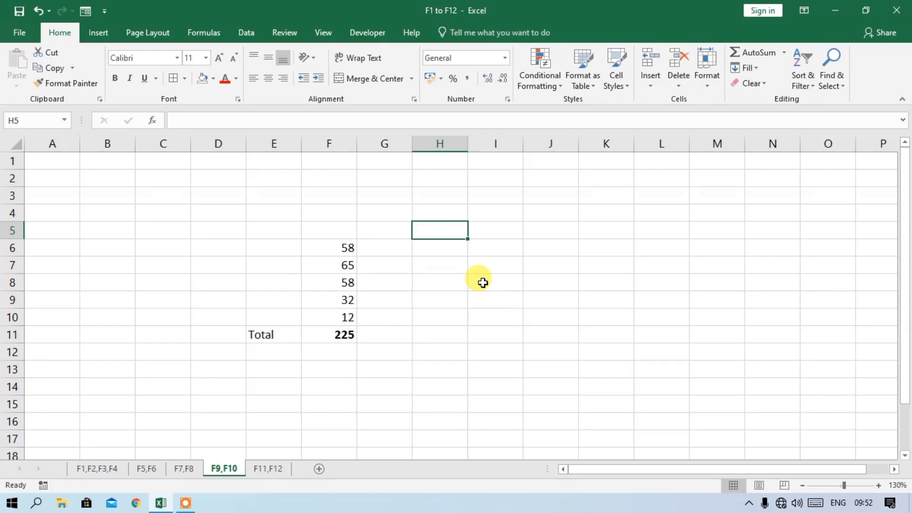
- Restore the workbook window down to a smaller size and maximize it again
key(ctrl+F10)
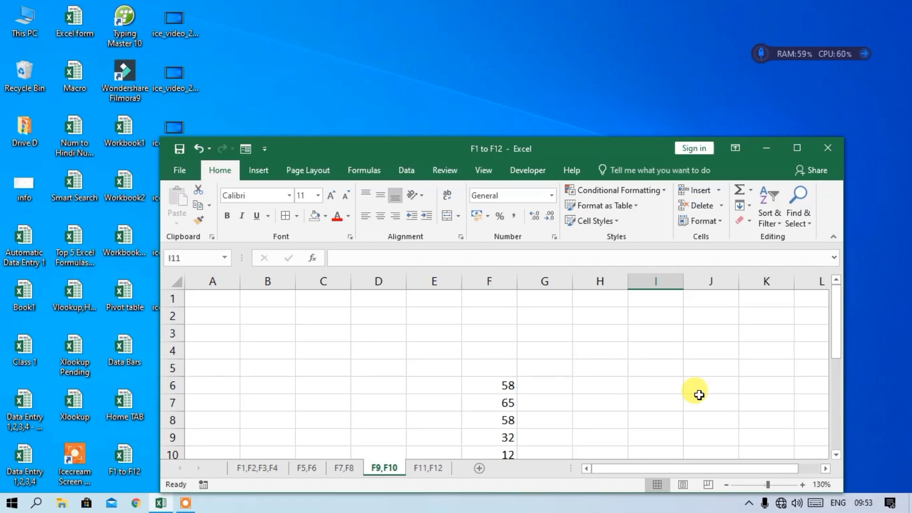
key(ctrl+F10)
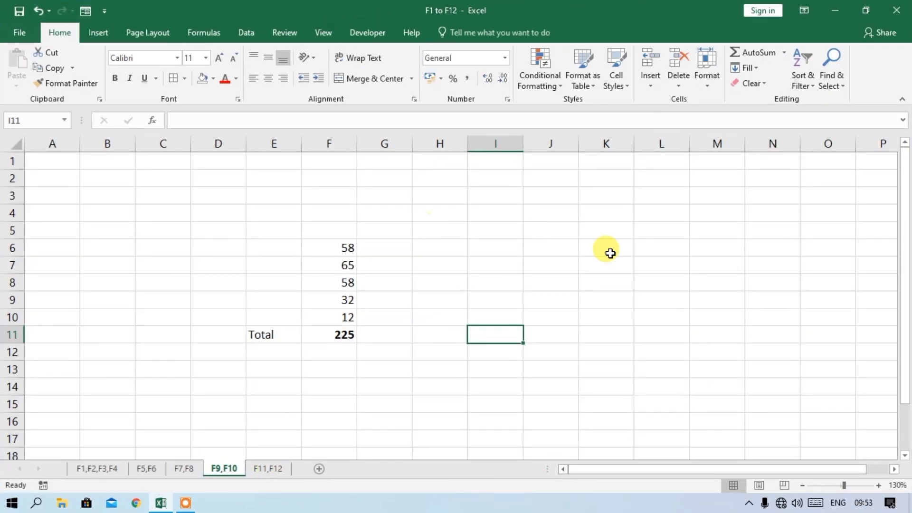
- Bring up the shortcut menu for cell L6, dismiss it, bring it up again, and switch to the F11,F12 sheet
right_click(664, 247)
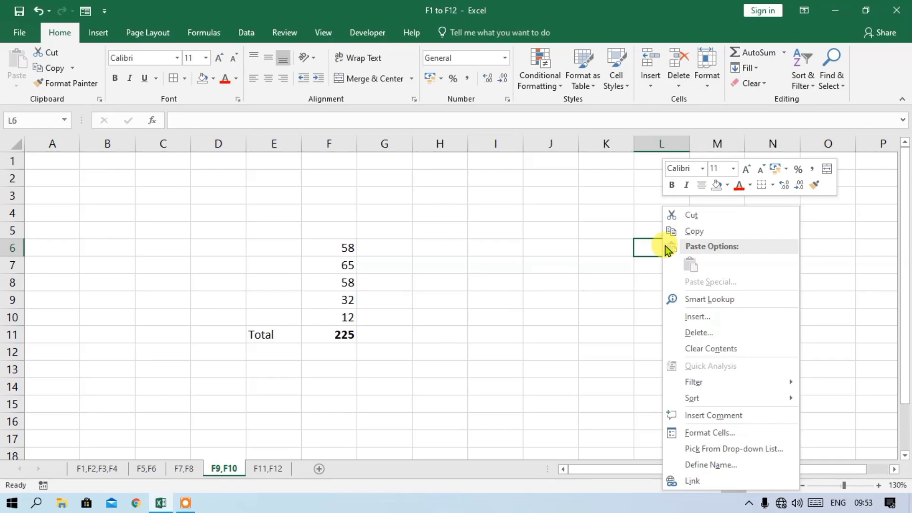
key(Escape)
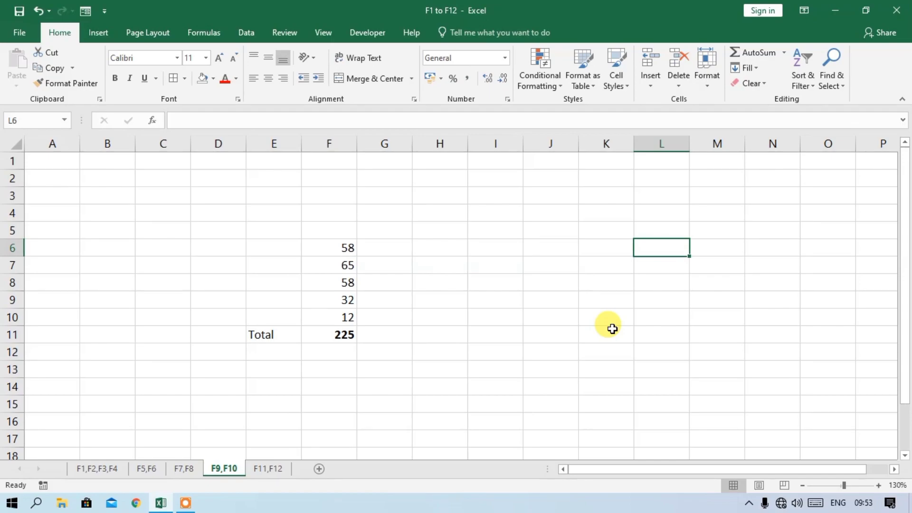
key(shift+F10)
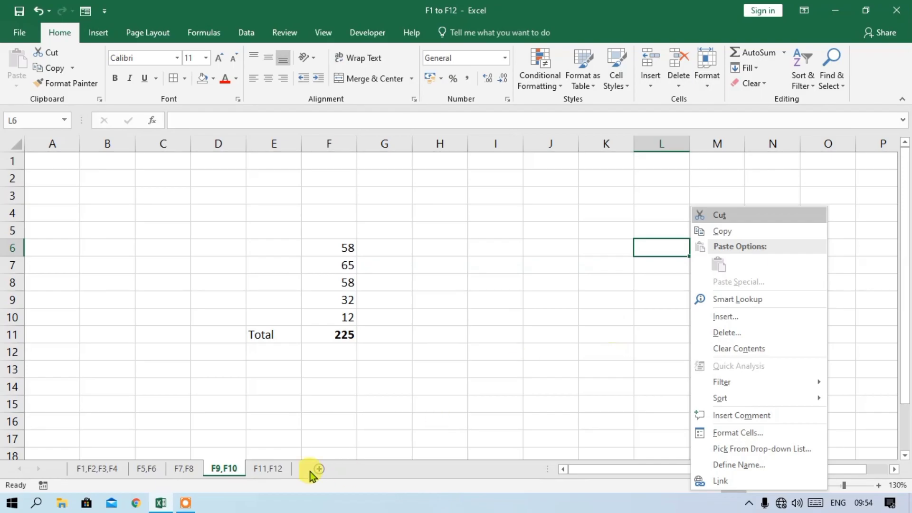
click(267, 471)
click(262, 472)
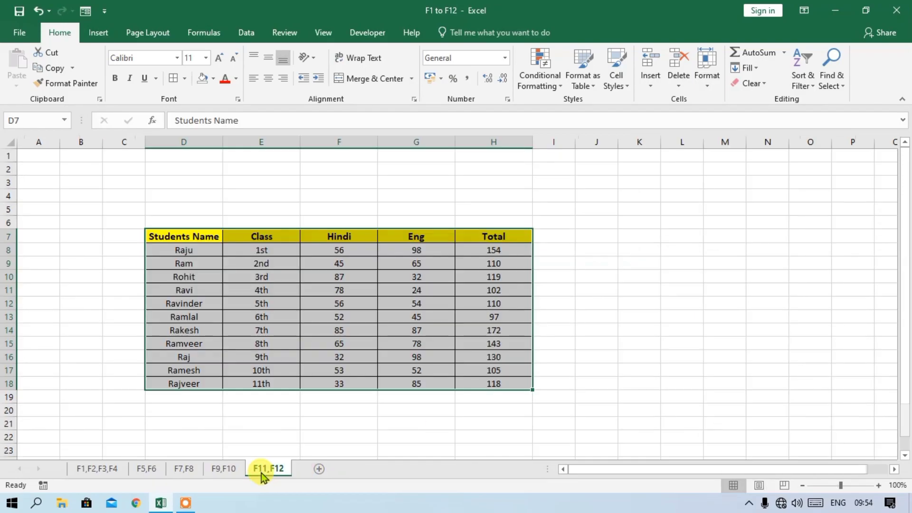
- Create a chart on its own sheet from the student marks table D7:H18, and return to the F11,F12 sheet
click(179, 236)
drag(179, 235, 502, 385)
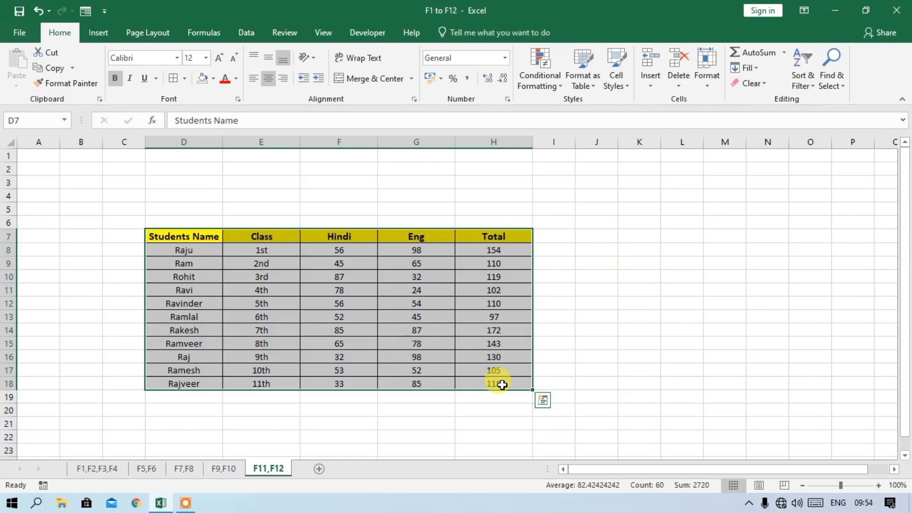
key(F11)
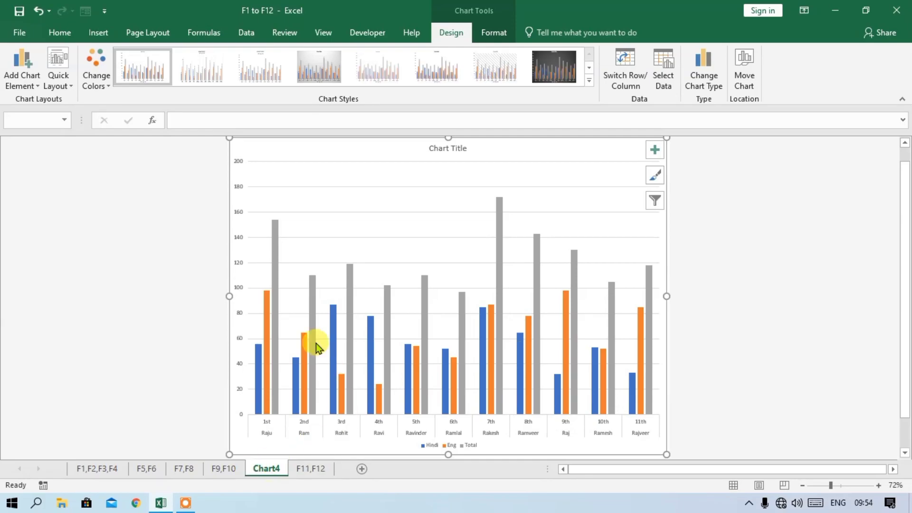
click(323, 470)
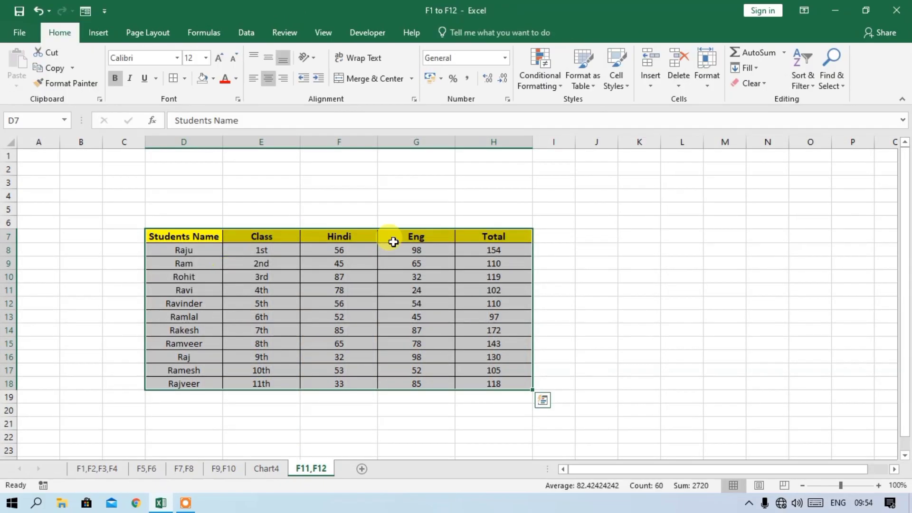
- Delete the chart sheet made from the student marks table
right_click(275, 474)
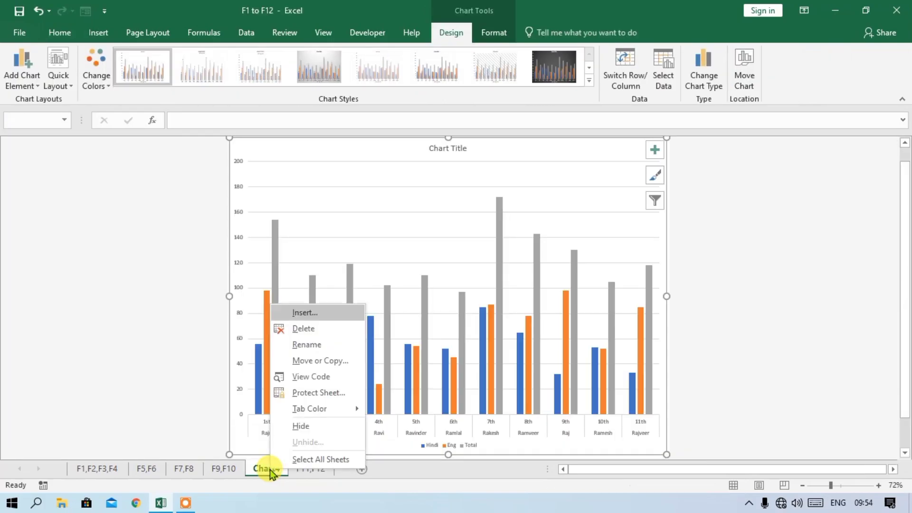
click(328, 332)
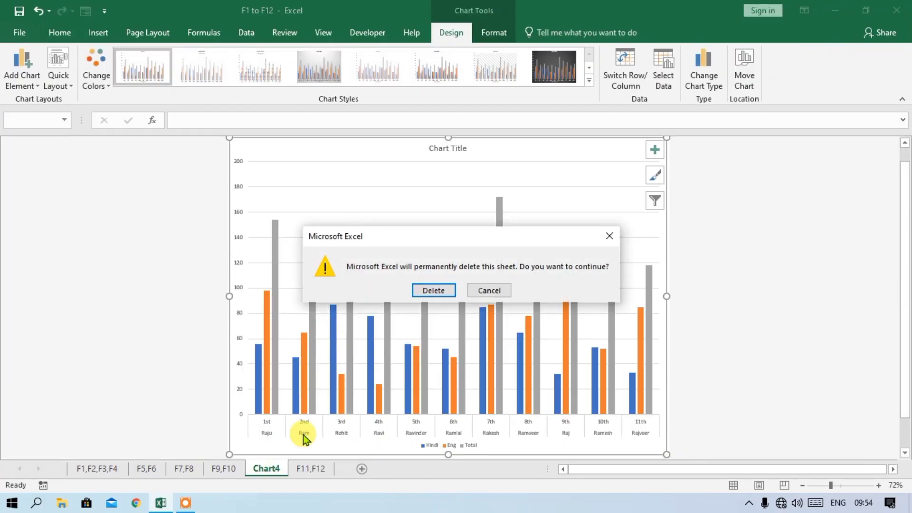
click(425, 289)
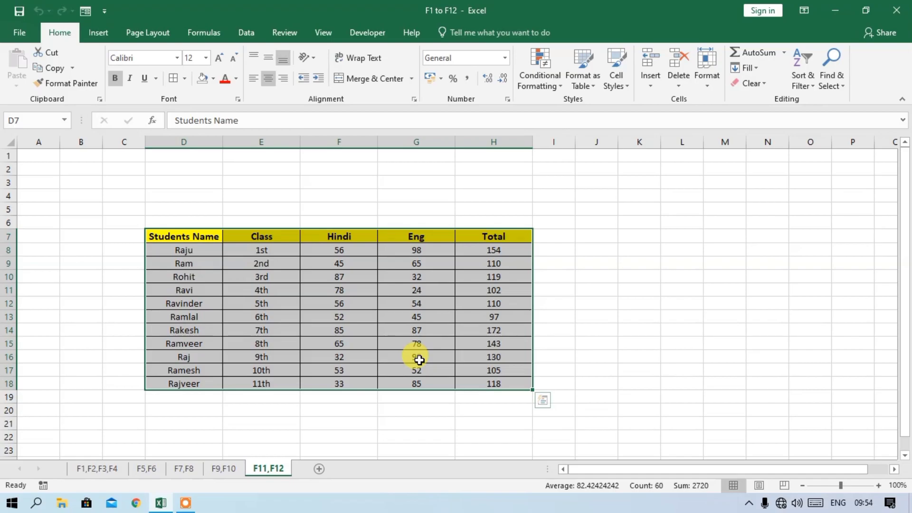
- Insert a macro sheet before the F11,F12 sheet and return to the F11,F12 sheet
key(ctrl+F11)
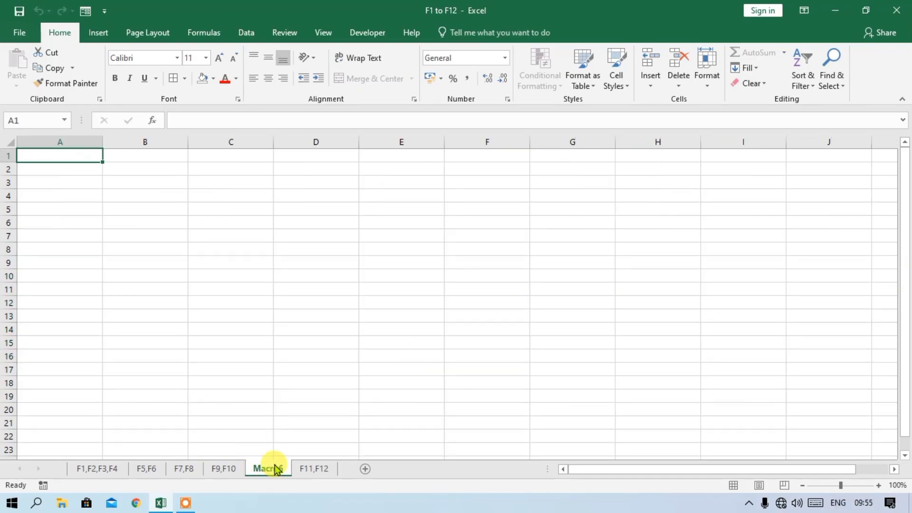
click(318, 468)
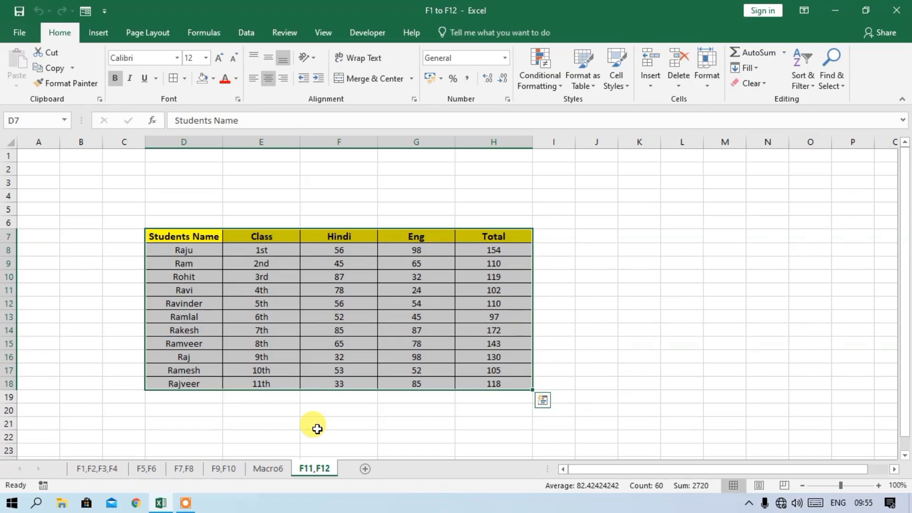
- Insert a blank worksheet before F11,F12 and another one before that, and return to the F11,F12 sheet
key(shift+F11)
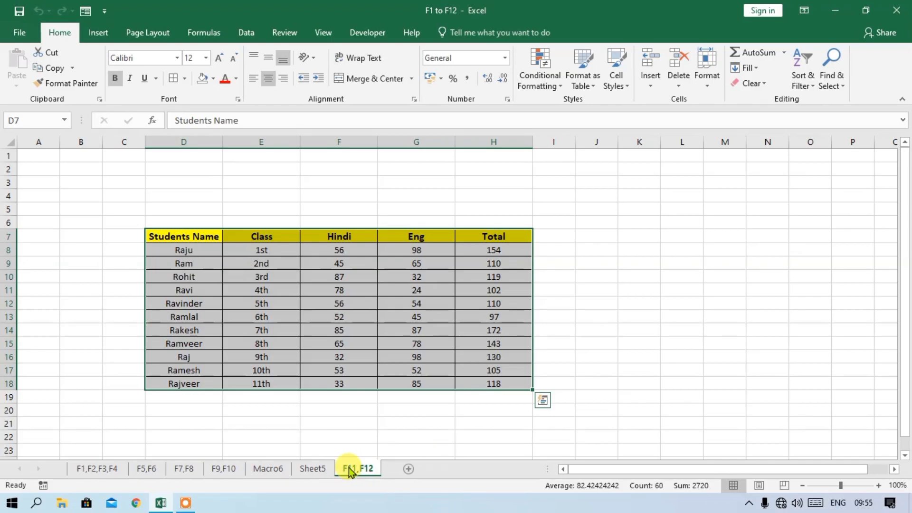
click(315, 469)
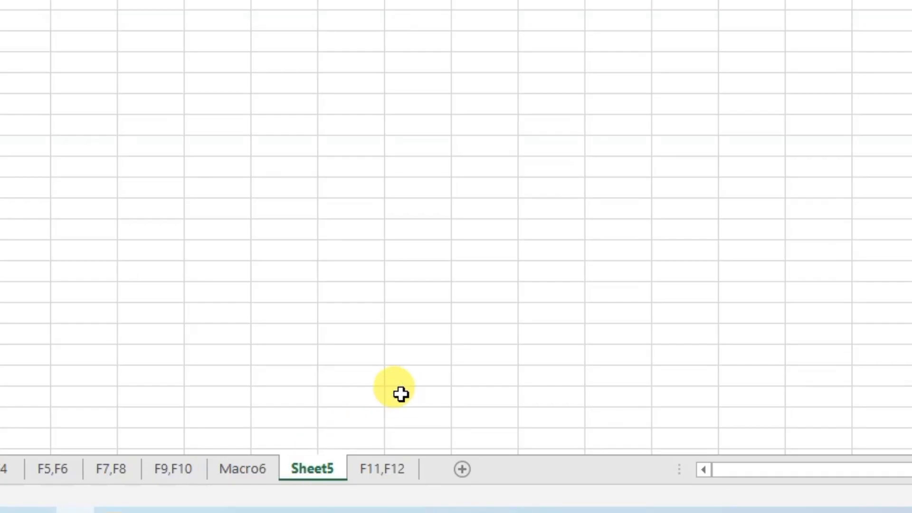
key(shift+F11)
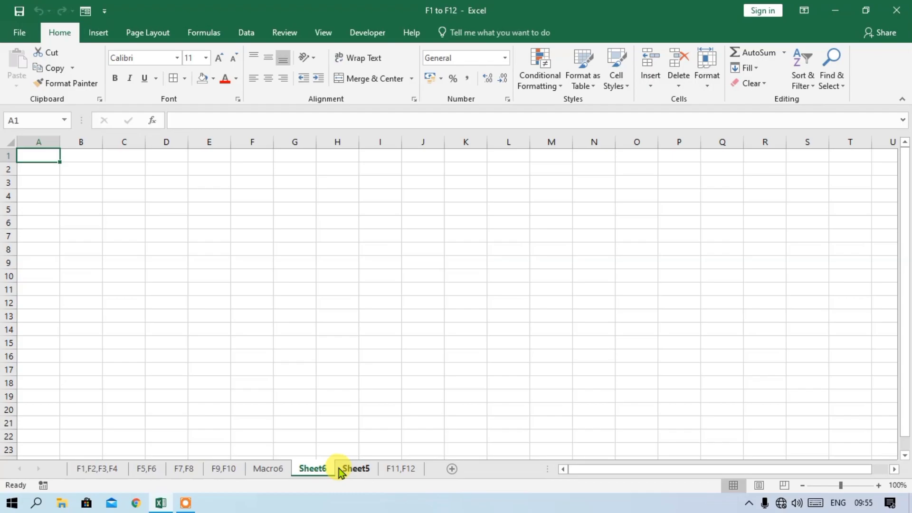
click(400, 468)
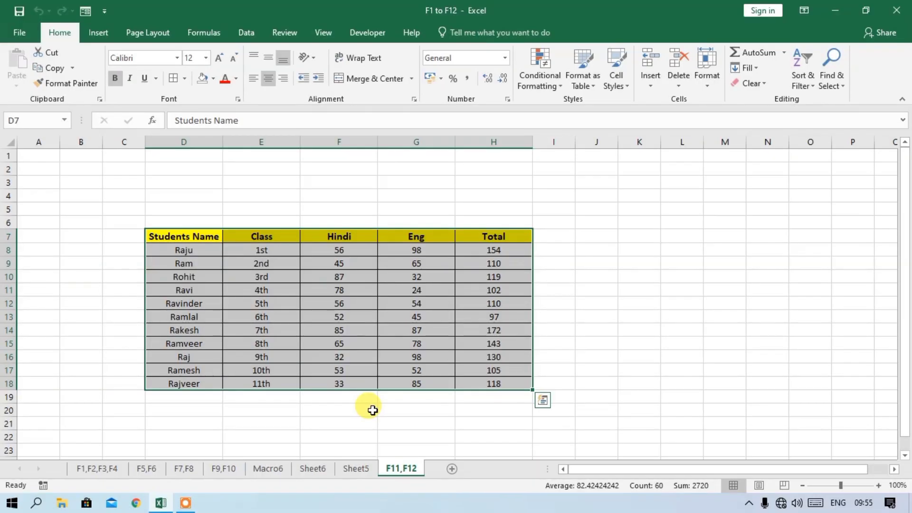
- Select cell K13, bring up the Save As dialog, choose the Desktop folder, and close the dialog without saving
click(630, 314)
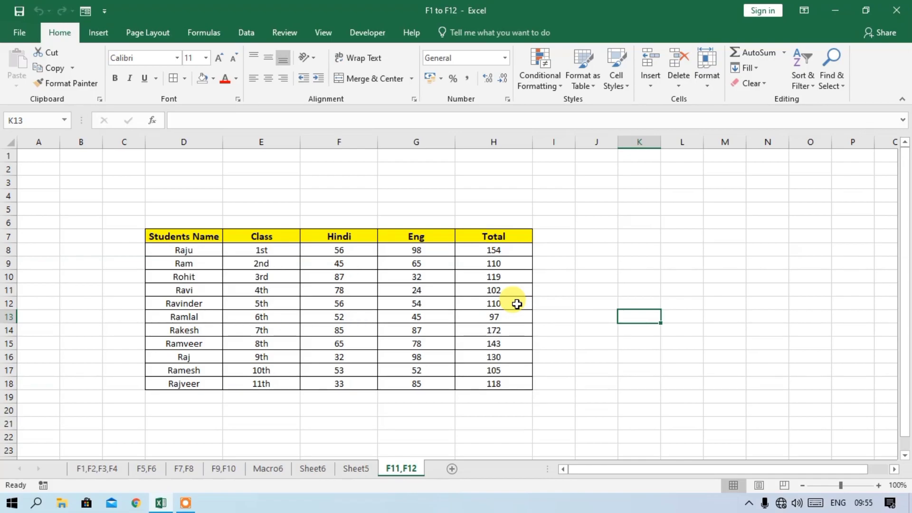
key(F12)
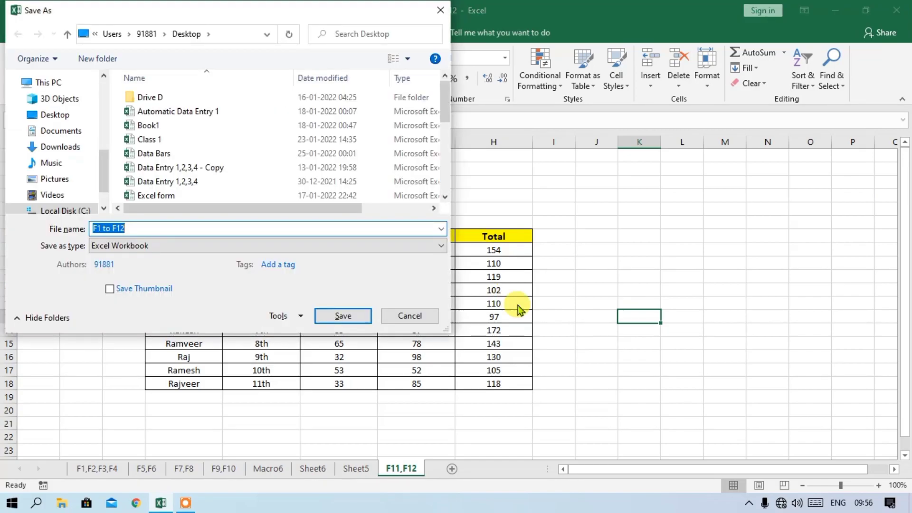
click(127, 228)
click(127, 247)
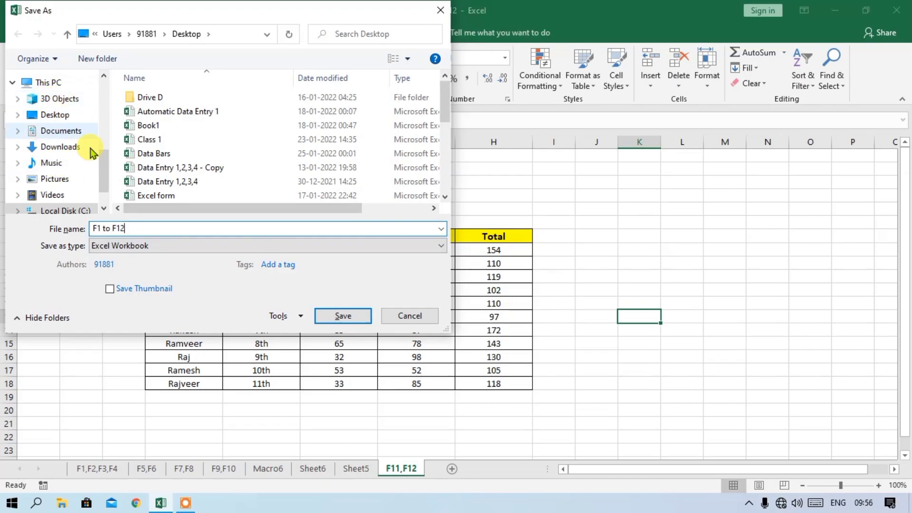
click(62, 119)
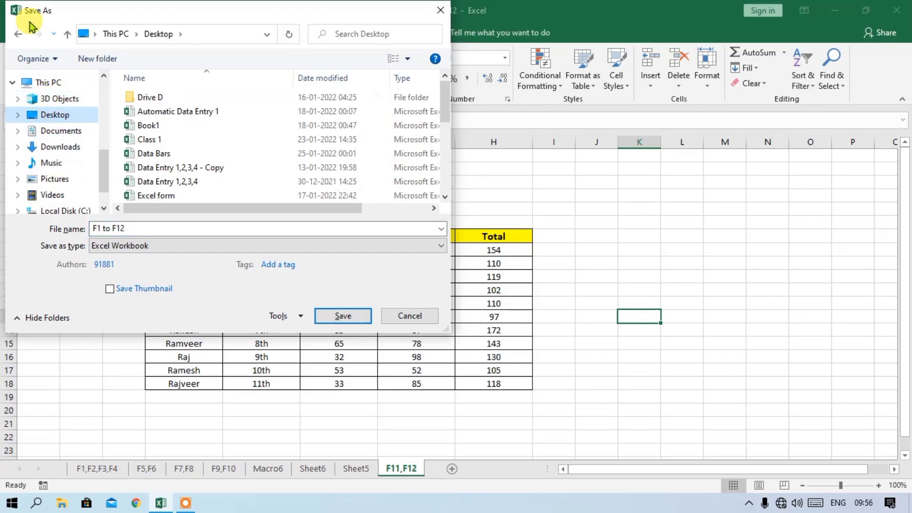
click(440, 10)
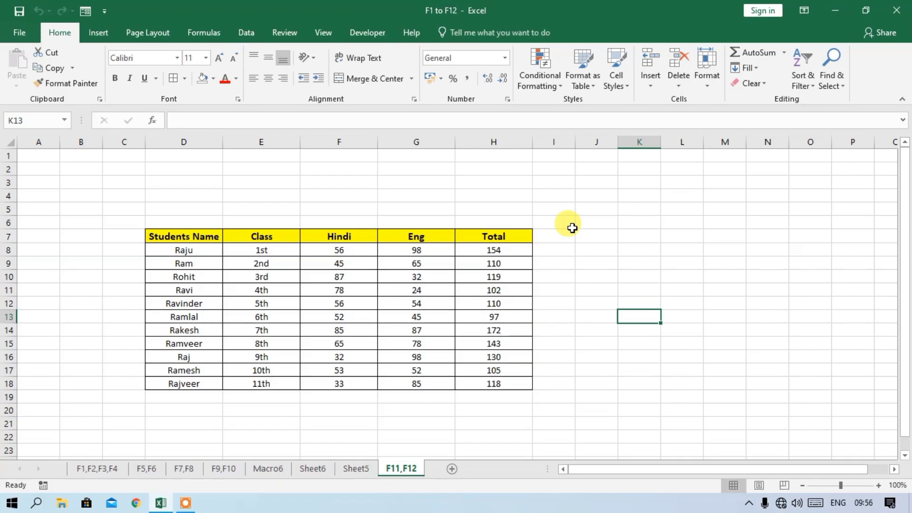
- Bring up the Open dialog, look through the Excel files on the Desktop, and close it without opening any
key(ctrl+F12)
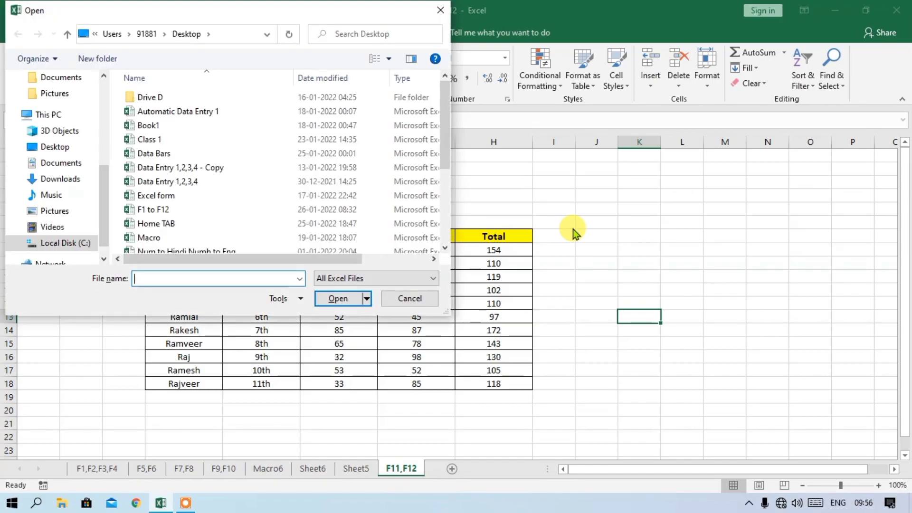
scroll(202, 209, down, 3)
scroll(208, 206, up, 2)
scroll(209, 209, up, 2)
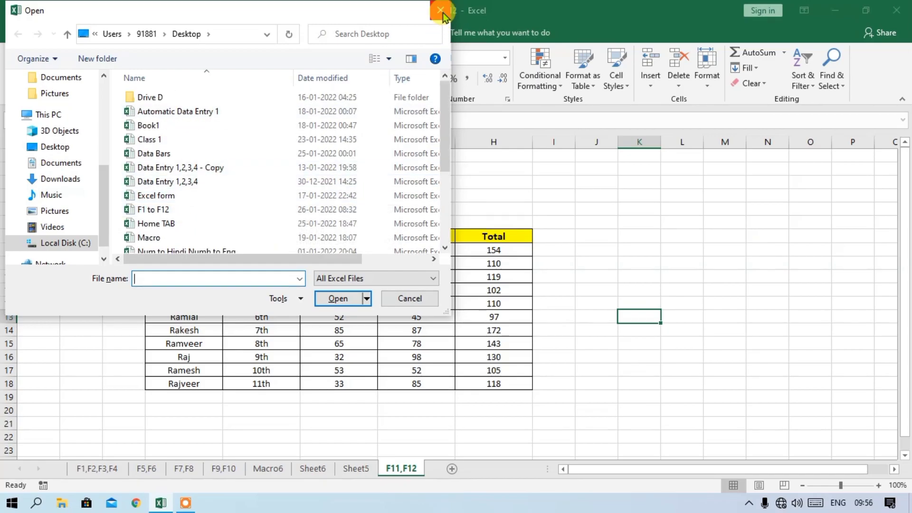
key(Escape)
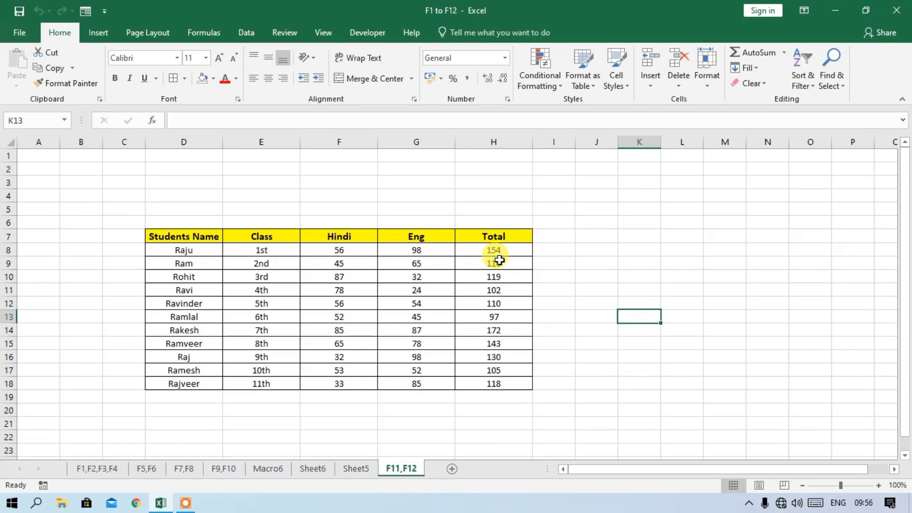
- Try to save the workbook while it contains the macro sheet, and back out of the Save As dialog
key(ctrl+s)
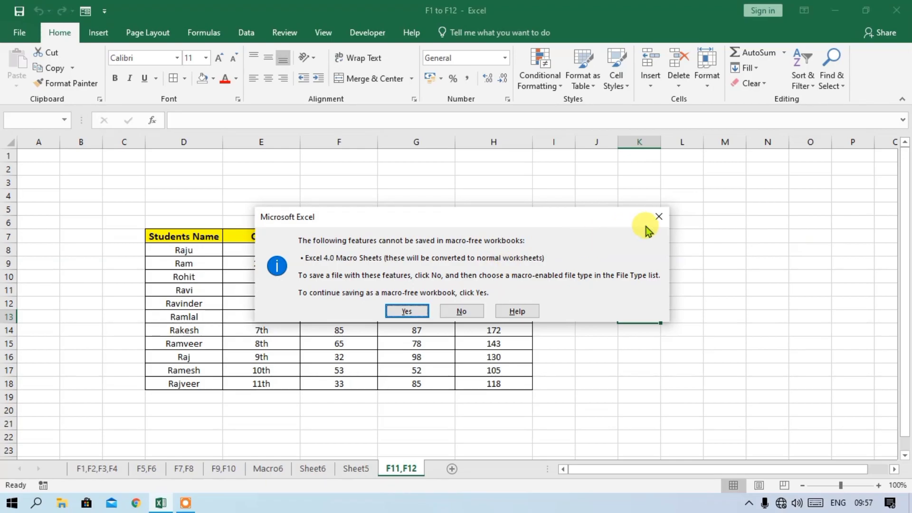
click(656, 218)
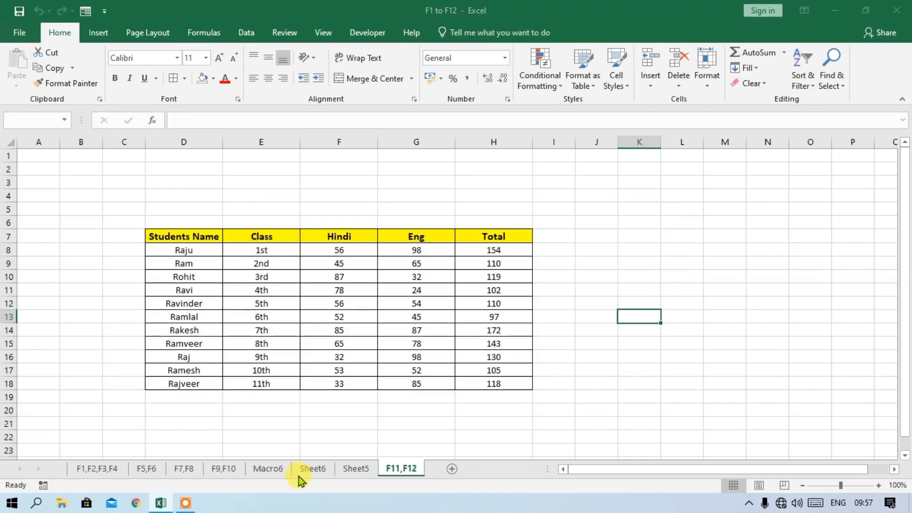
key(F12)
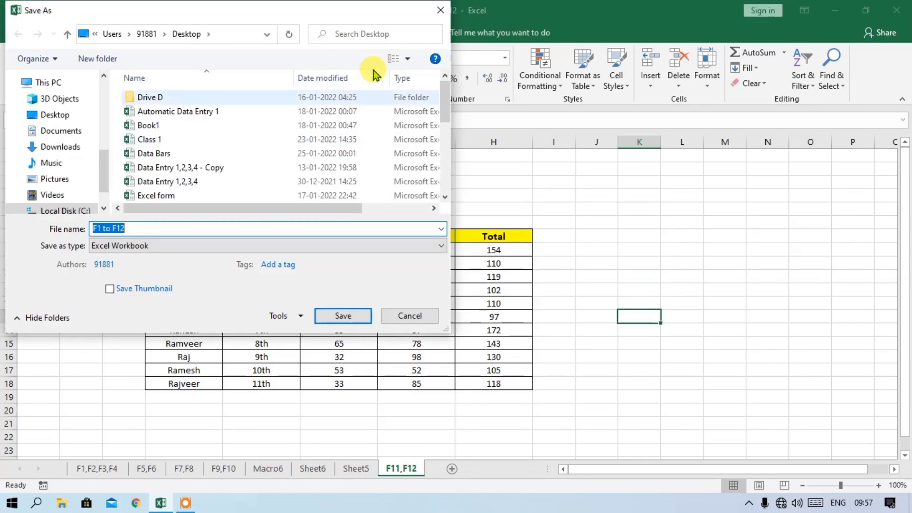
key(Escape)
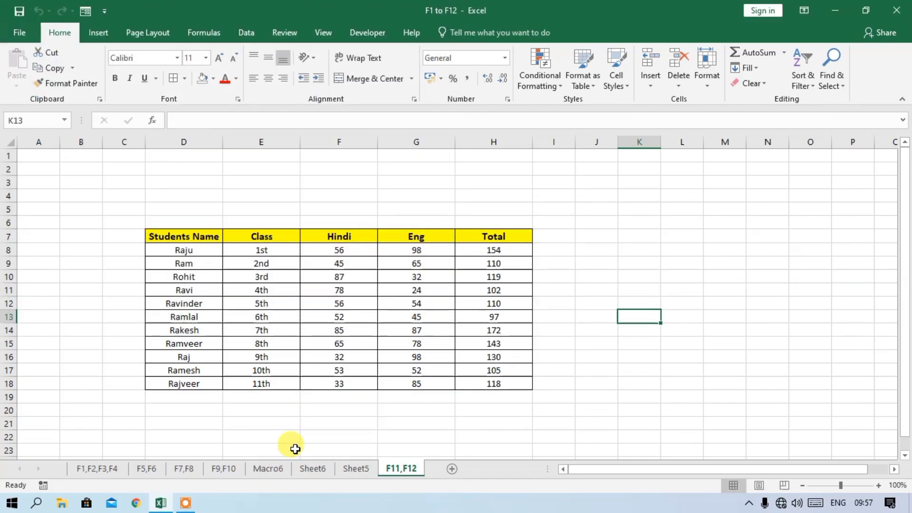
- Delete the Macro6 sheet and return to the F11,F12 sheet
right_click(276, 469)
click(331, 336)
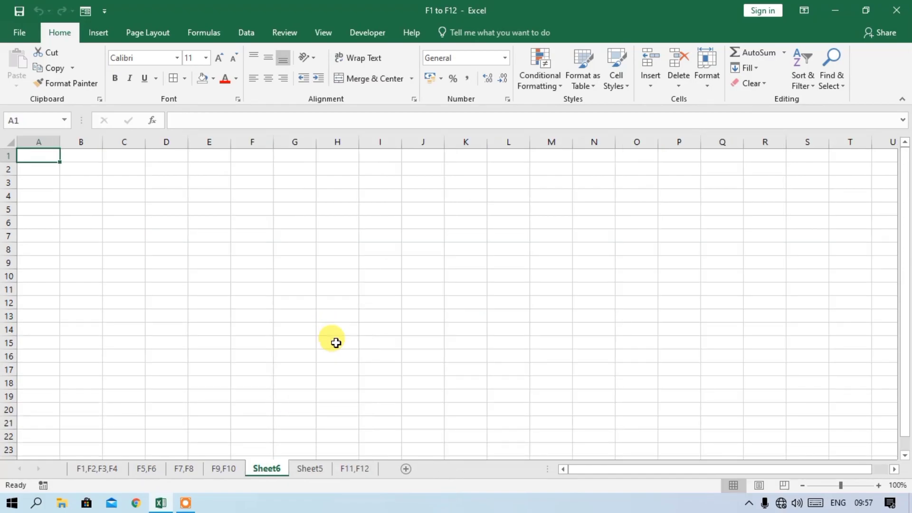
click(410, 365)
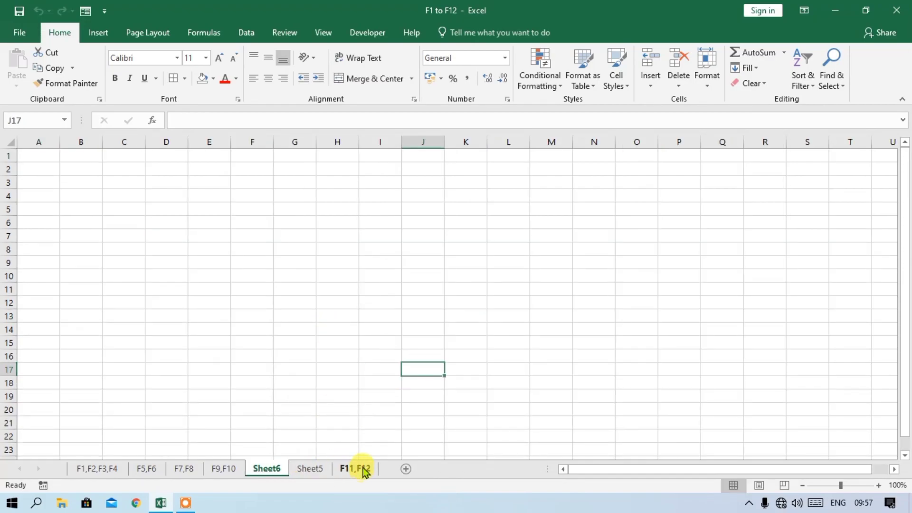
click(360, 469)
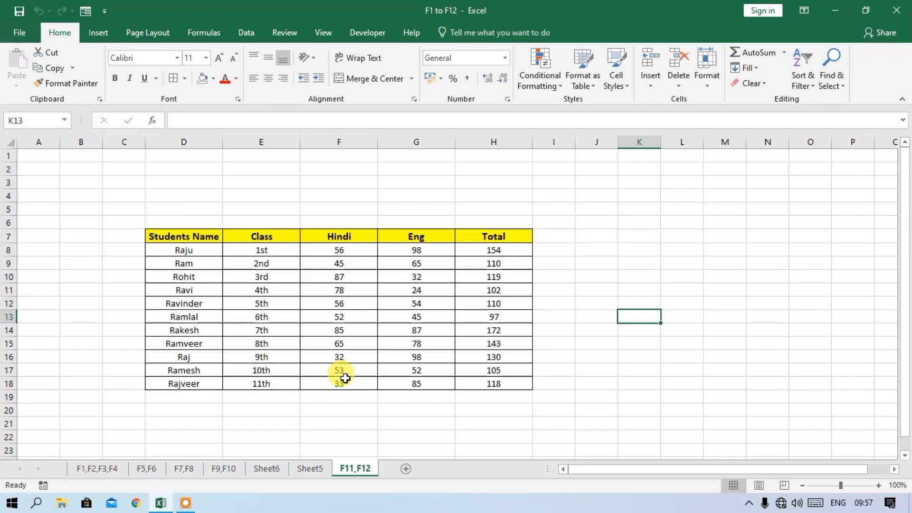
- Save the F1 to F12 workbook under its existing name
key(shift+F12)
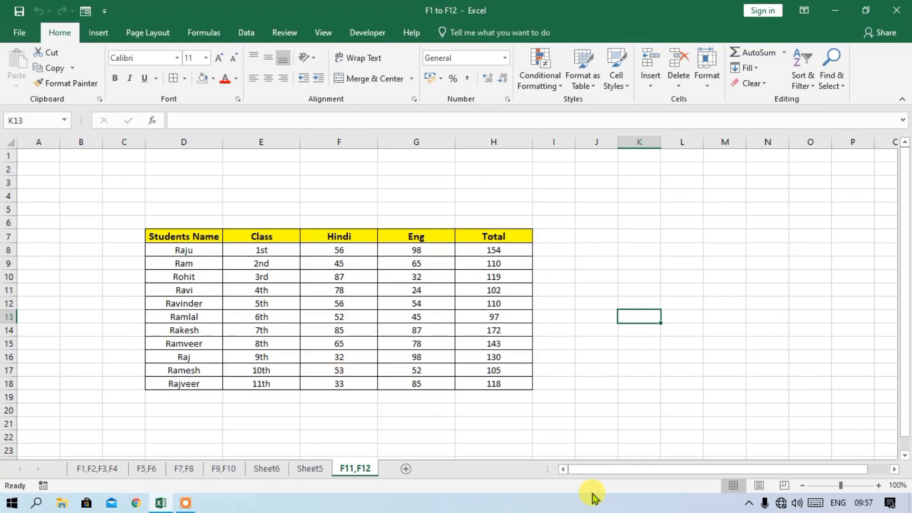
key(shift+F12)
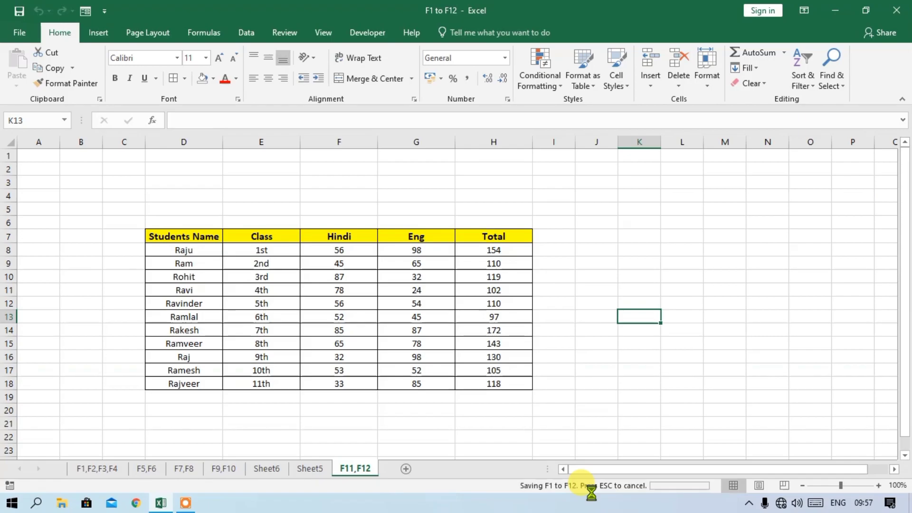
key(shift+F12)
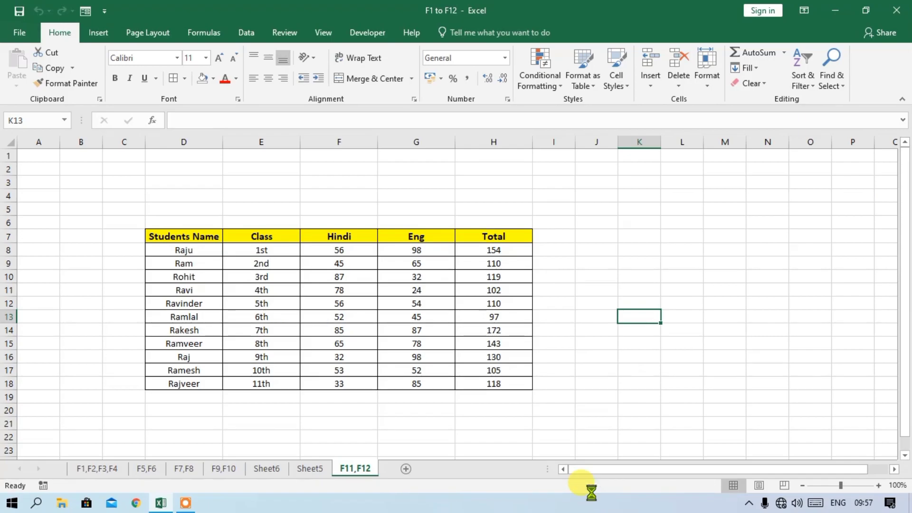